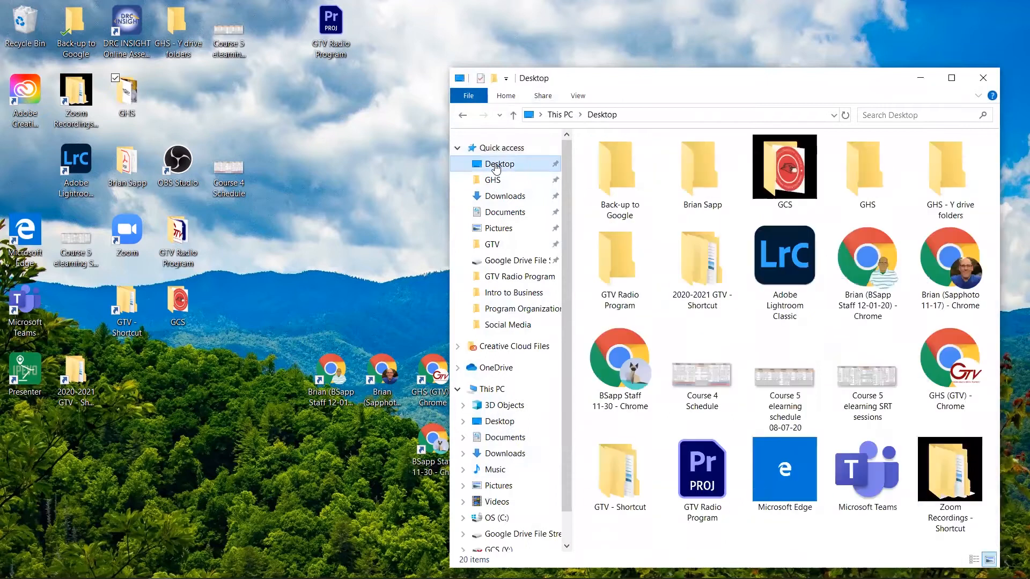
# Browse from the GHS folder on the Desktop through GTV, Lessons and Learner Profile into the Social Media folder.
pyautogui.click(855, 169)
pyautogui.doubleClick(856, 169)
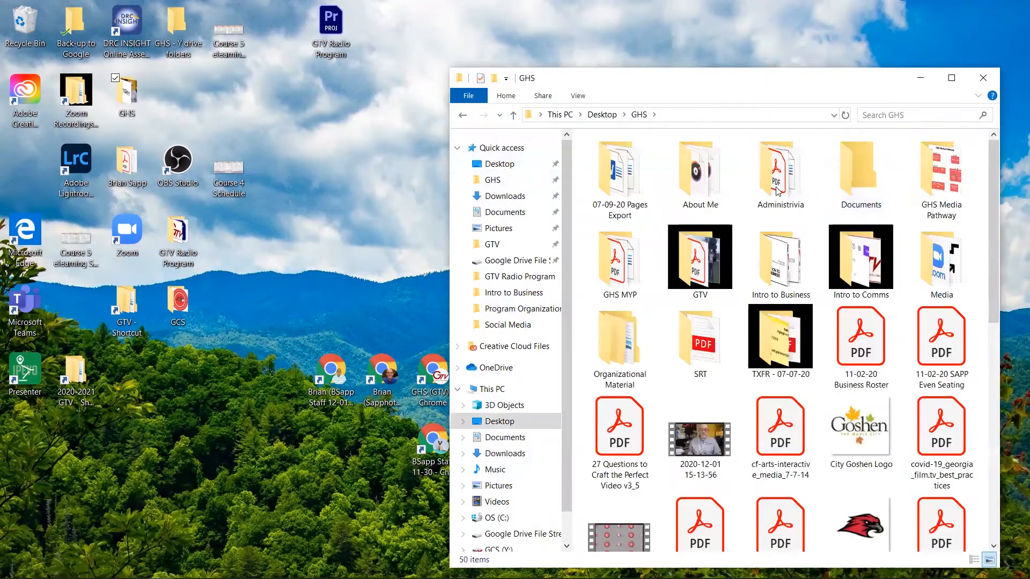
pyautogui.doubleClick(714, 280)
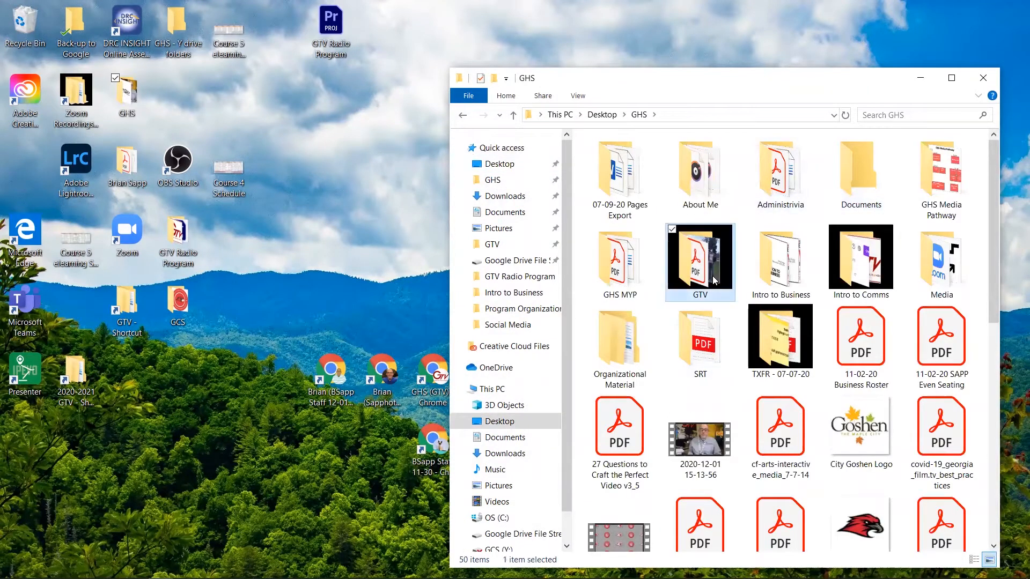
pyautogui.doubleClick(712, 166)
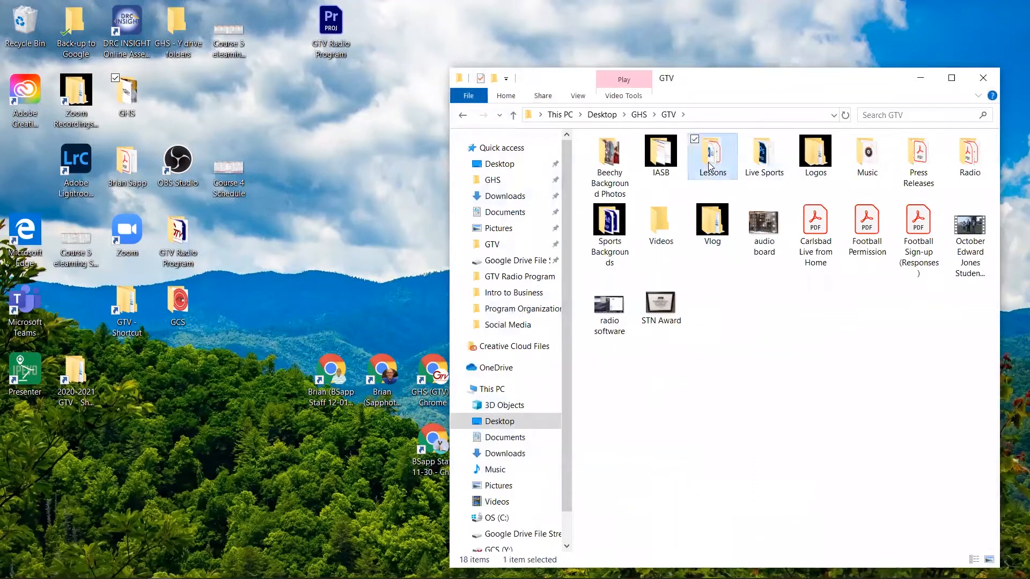
pyautogui.doubleClick(712, 165)
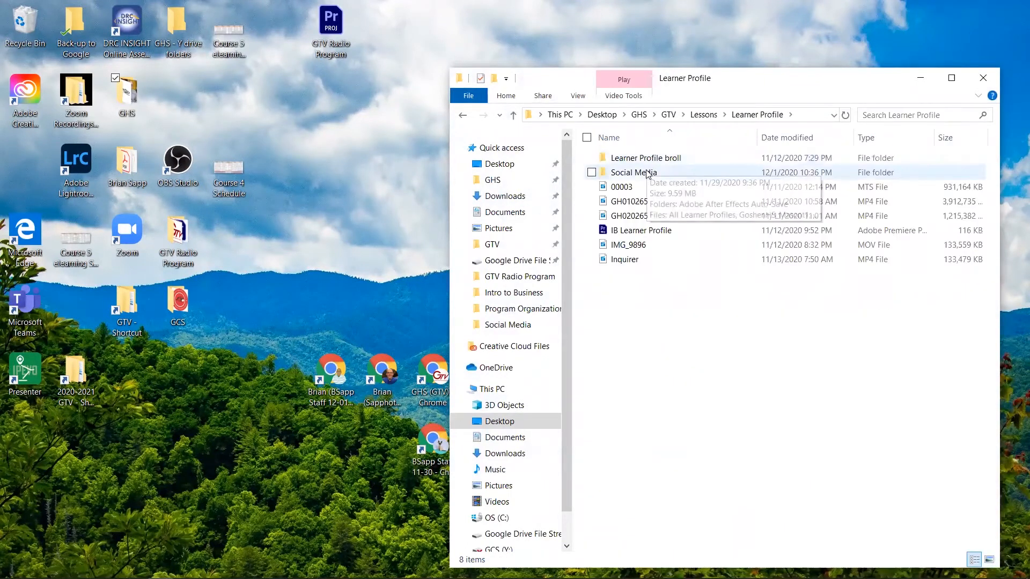
pyautogui.doubleClick(647, 172)
# Return to the Desktop folder, look into GHS again, and go up to This PC.
pyautogui.click(666, 115)
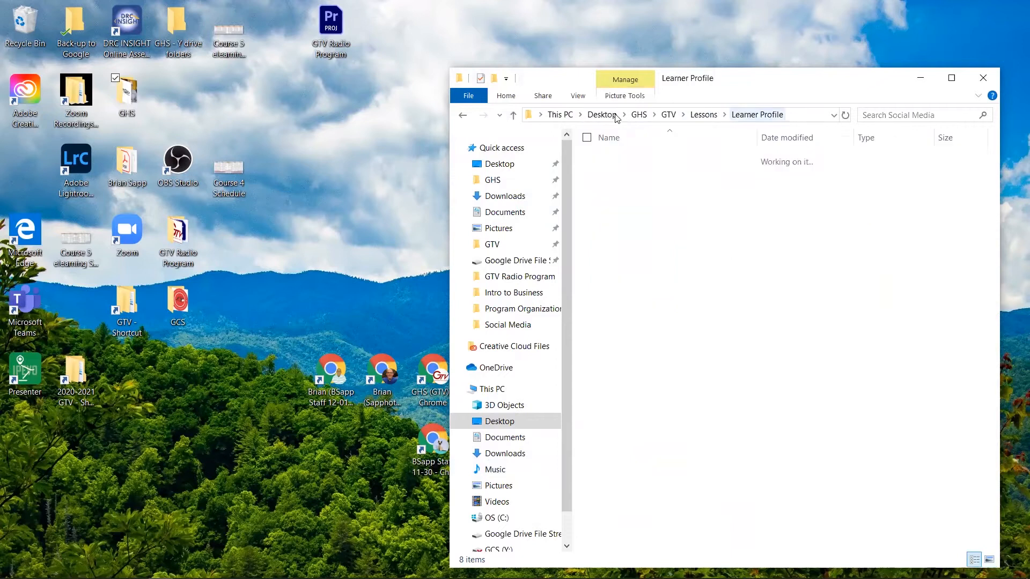
pyautogui.click(601, 114)
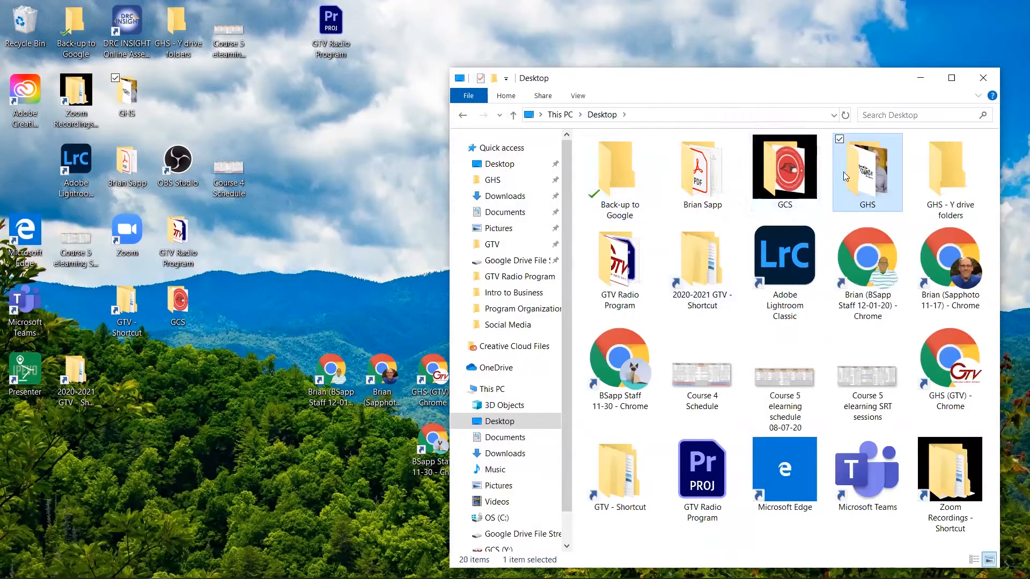
pyautogui.doubleClick(876, 177)
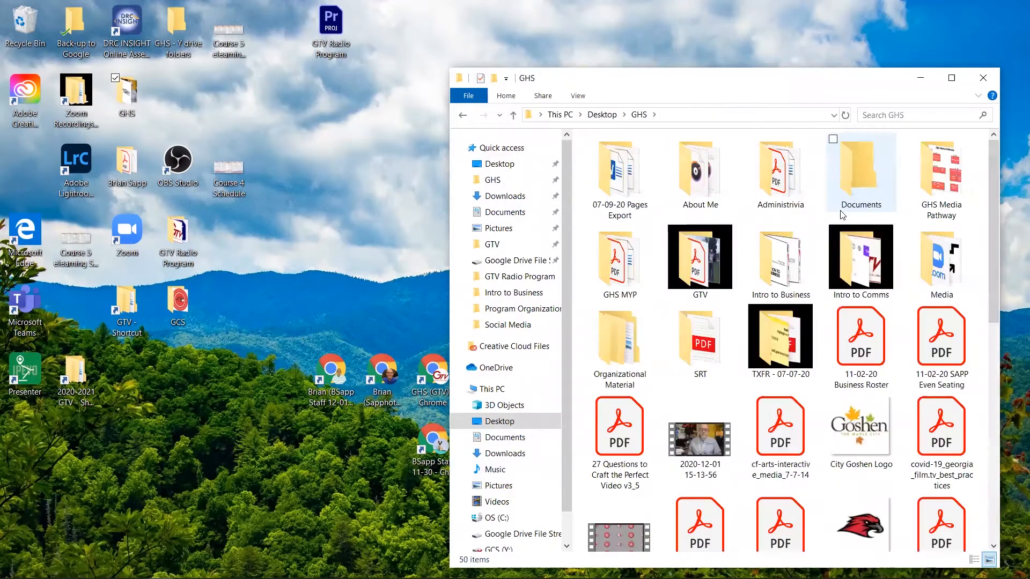
pyautogui.click(560, 114)
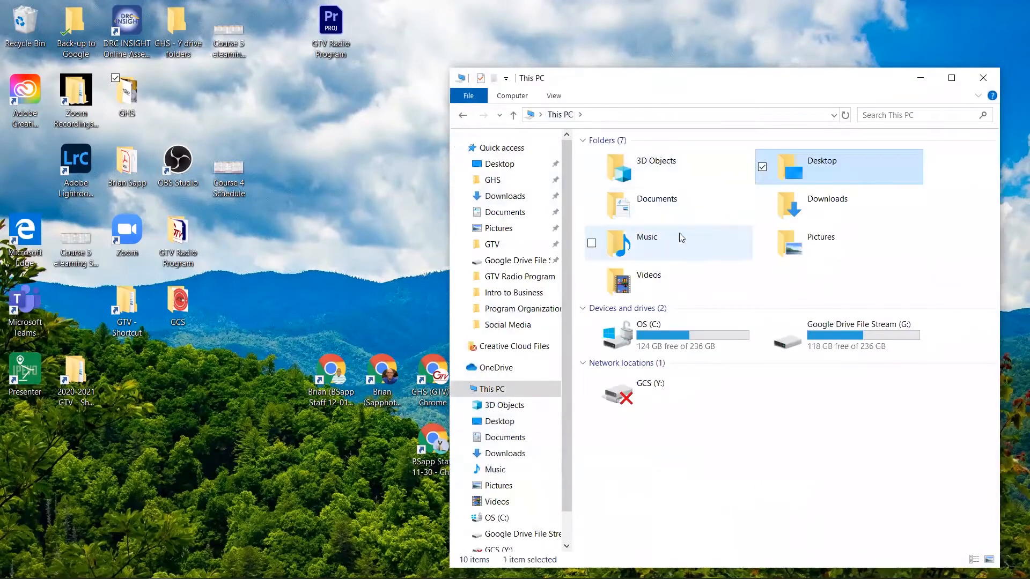
# Open the GTV Radio Program Premiere project from the GTV Radio Program folder on the Desktop.
pyautogui.click(508, 164)
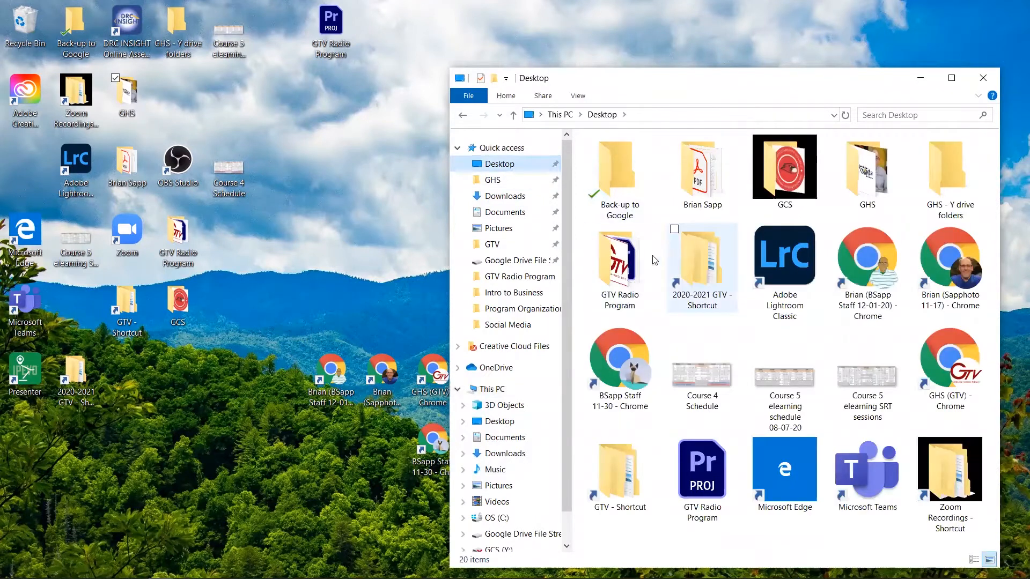
pyautogui.doubleClick(626, 265)
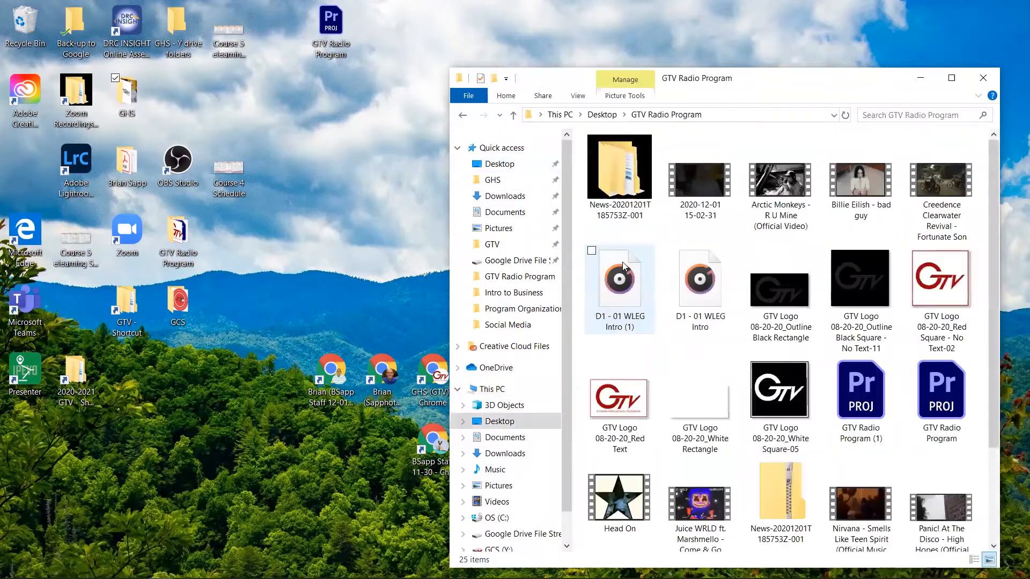
pyautogui.click(941, 401)
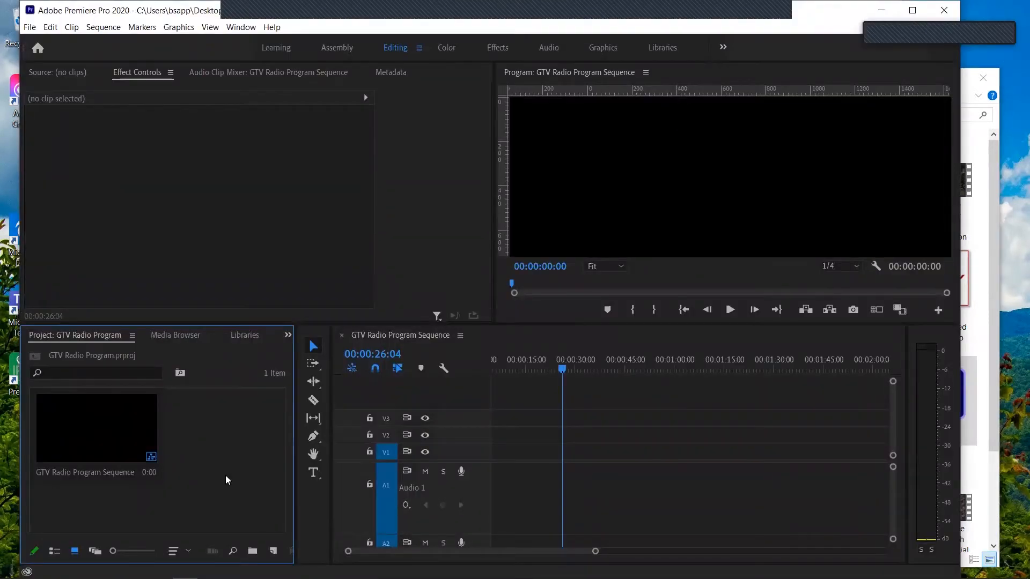
# Create three bins in the project named Music, News and Images.
pyautogui.click(253, 551)
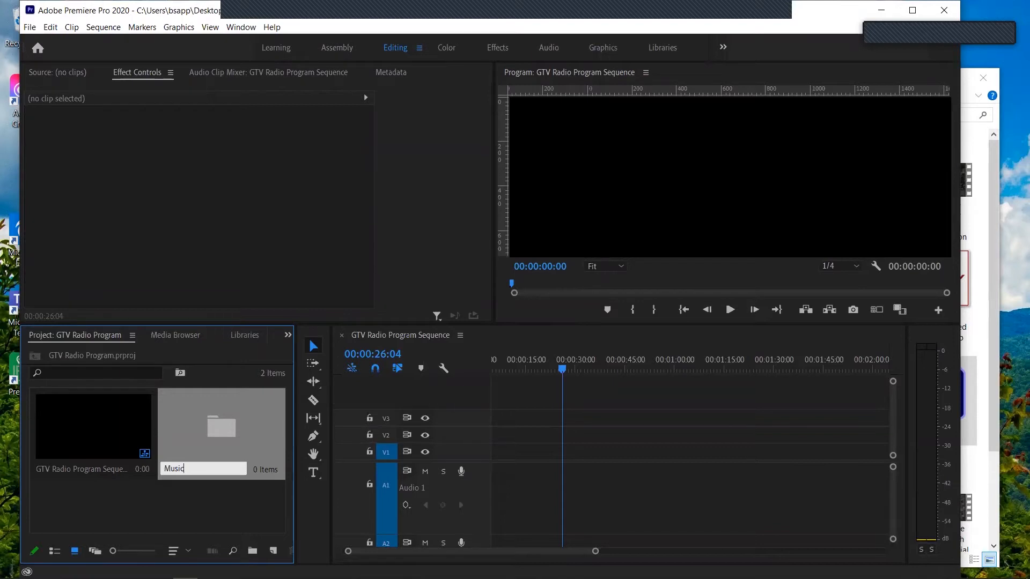
pyautogui.press('Return')
pyautogui.click(225, 507)
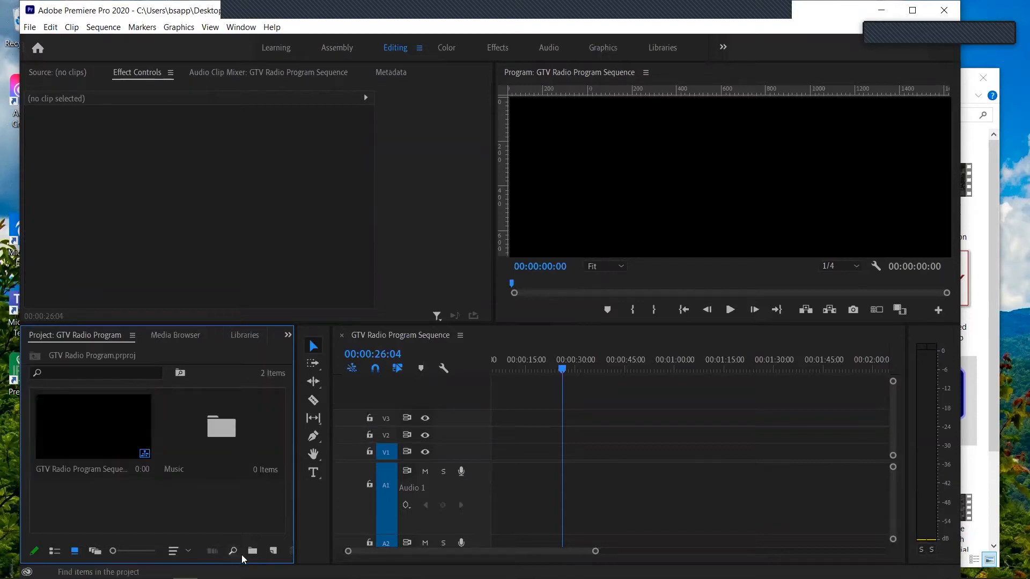
pyautogui.click(252, 550)
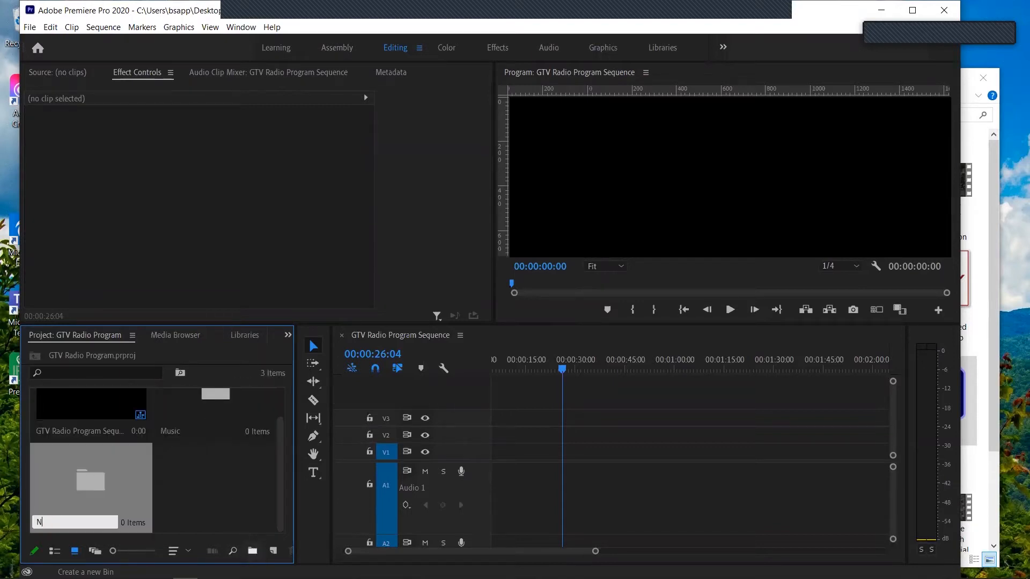
pyautogui.press('Return')
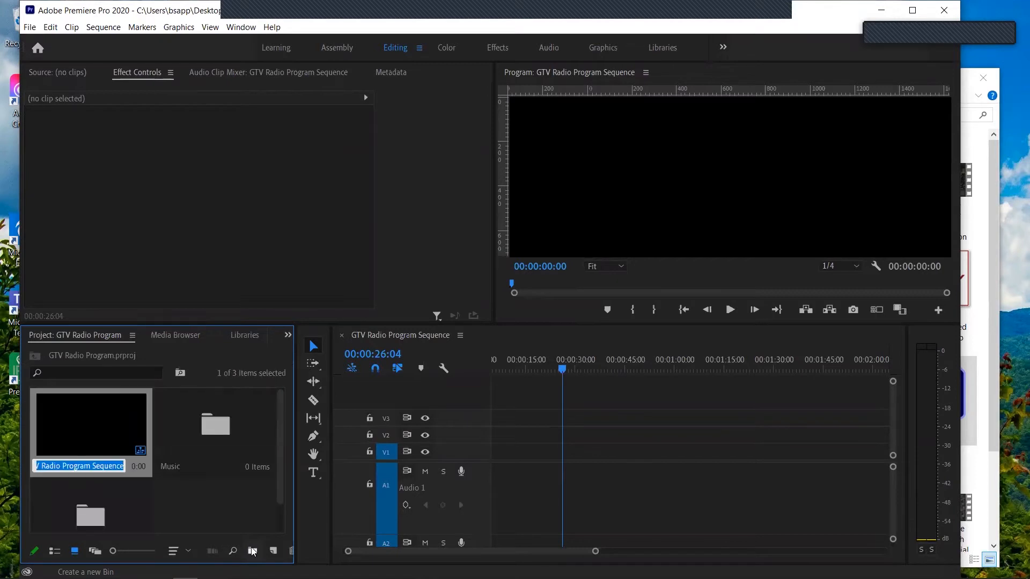
pyautogui.click(252, 550)
pyautogui.write('Images')
pyautogui.press('Return')
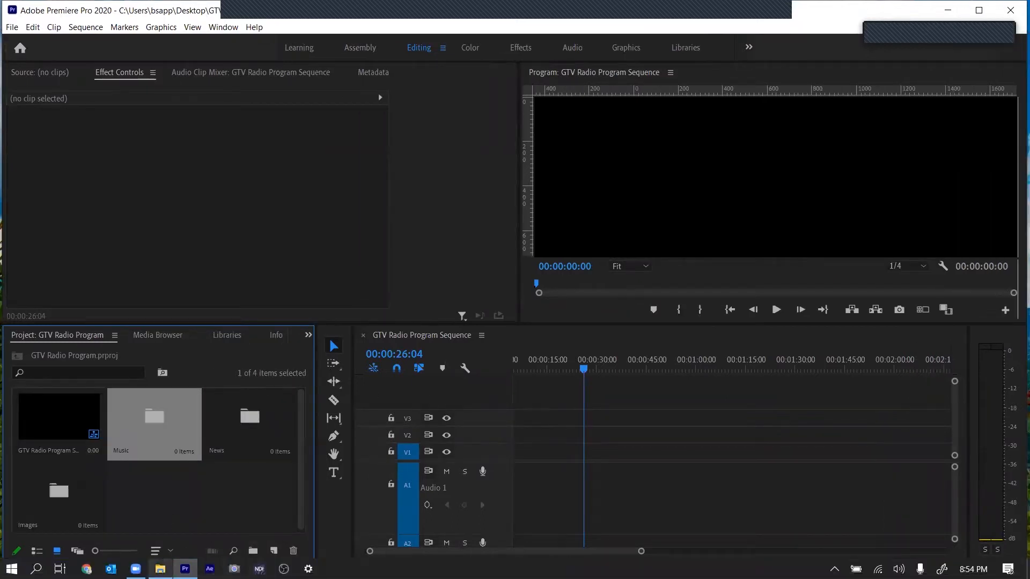
# Import the nine music videos, from Arctic Monkeys to Vampire Weekend, from the GTV Radio Program folder into the project.
pyautogui.click(159, 568)
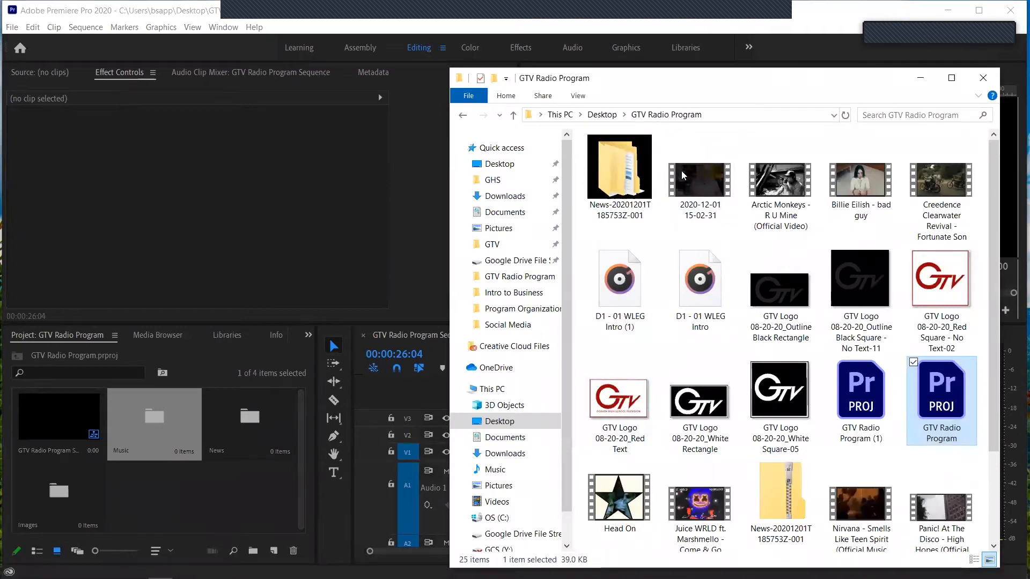
pyautogui.click(792, 179)
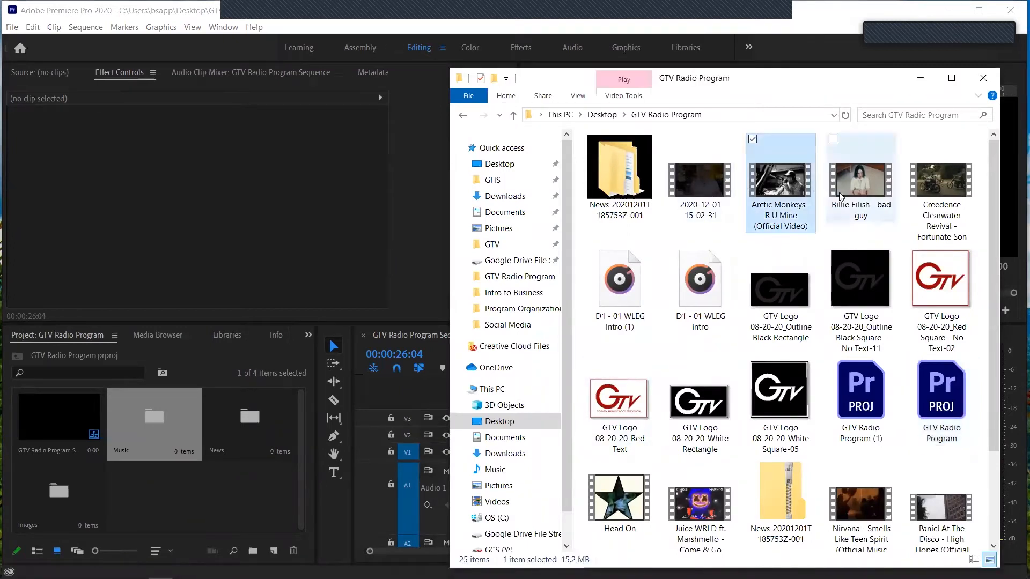
pyautogui.keyDown('ctrl'); pyautogui.click(860, 185); pyautogui.keyUp('ctrl')
pyautogui.keyDown('ctrl'); pyautogui.click(929, 187); pyautogui.keyUp('ctrl')
pyautogui.scroll(-2, 911, 225)
pyautogui.keyDown('ctrl'); pyautogui.click(633, 370); pyautogui.keyUp('ctrl')
pyautogui.keyDown('ctrl'); pyautogui.click(698, 375); pyautogui.keyUp('ctrl')
pyautogui.keyDown('ctrl'); pyautogui.click(853, 376); pyautogui.keyUp('ctrl')
pyautogui.keyDown('ctrl'); pyautogui.click(915, 373); pyautogui.keyUp('ctrl')
pyautogui.keyDown('ctrl'); pyautogui.click(855, 485); pyautogui.keyUp('ctrl')
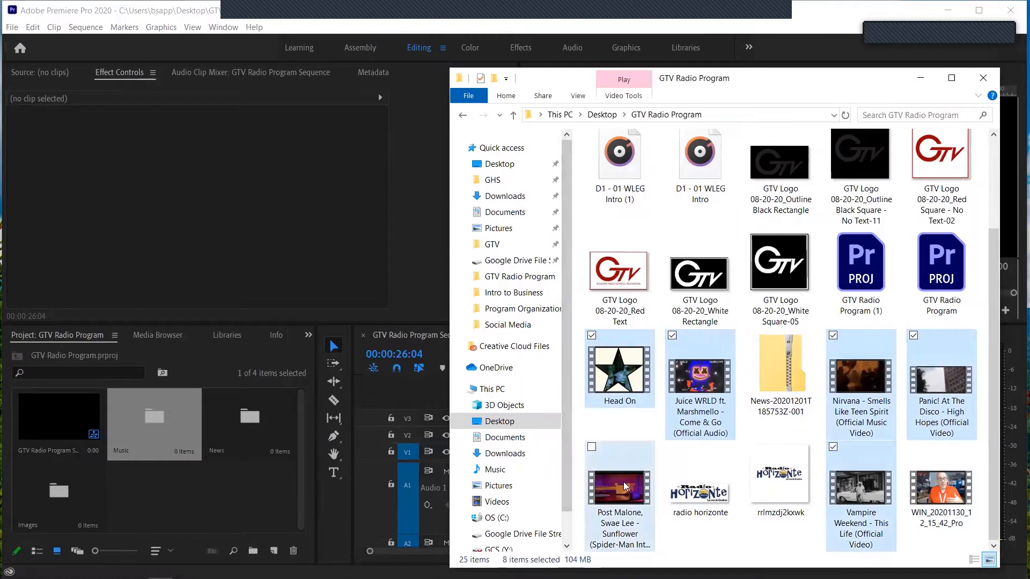
pyautogui.keyDown('ctrl'); pyautogui.click(628, 485); pyautogui.keyUp('ctrl')
pyautogui.scroll(2, 648, 297)
pyautogui.moveTo(728, 199); pyautogui.dragTo(171, 427)
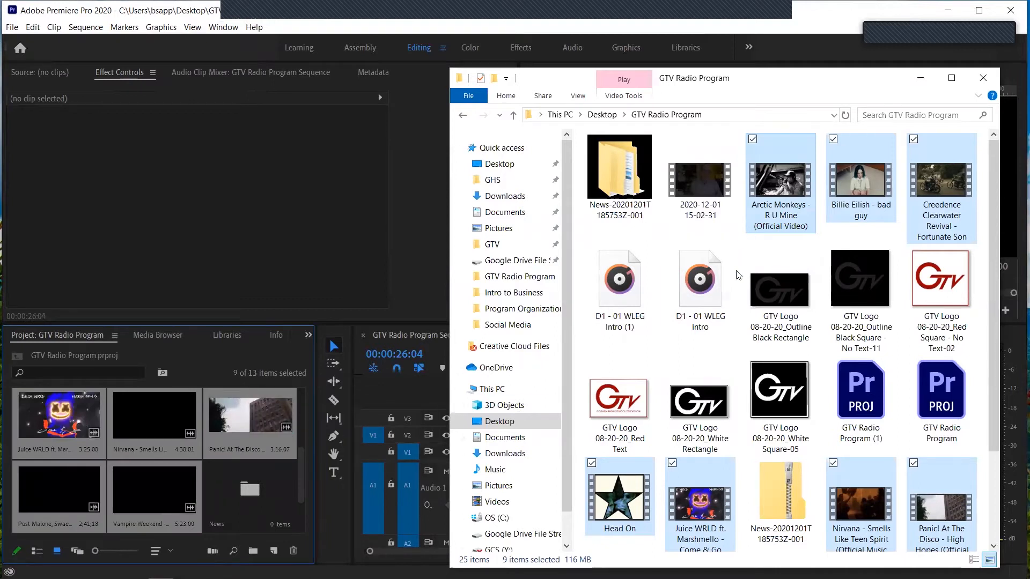
# Move the nine imported music videos into the Music bin.
pyautogui.click(625, 181)
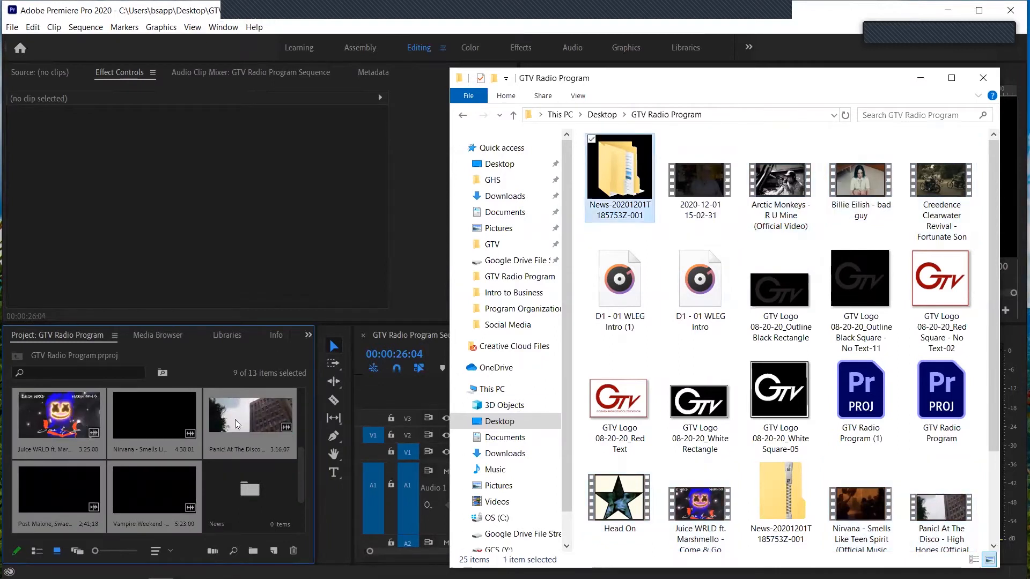
pyautogui.scroll(3, 241, 419)
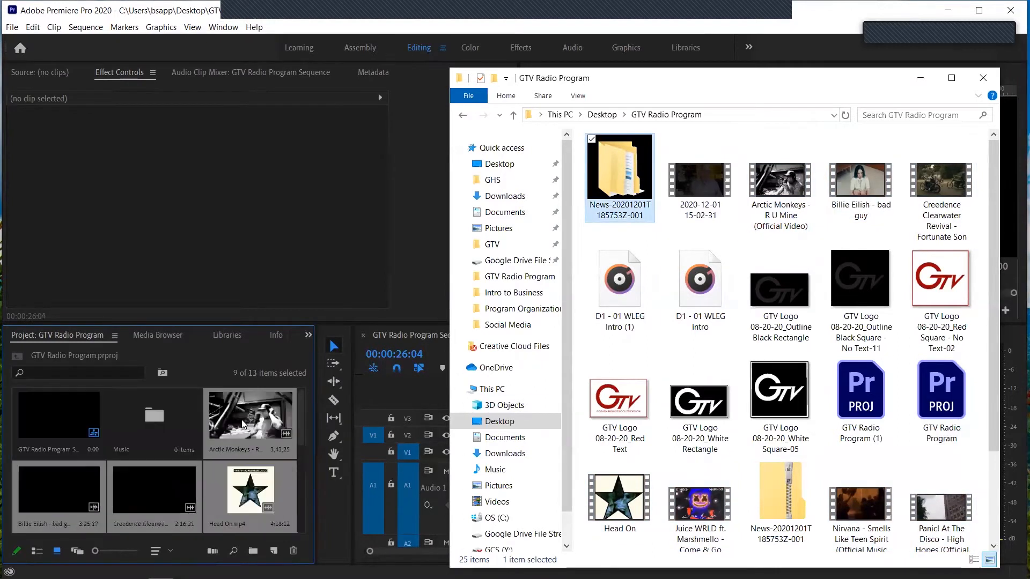
pyautogui.moveTo(243, 423); pyautogui.dragTo(148, 426)
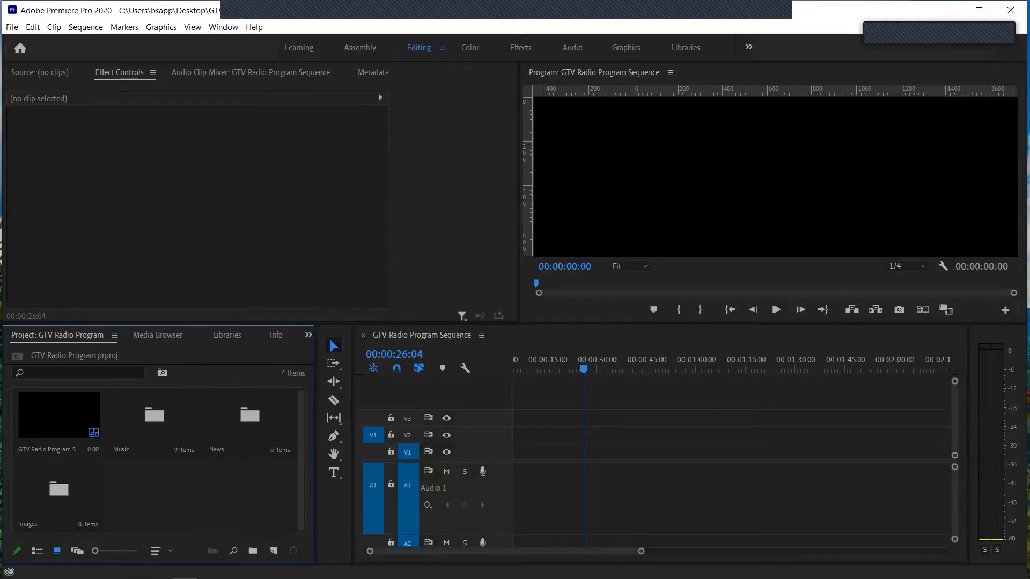
# Import all five clips from the News folder inside News-20201201T185753Z-001 into the News bin.
pyautogui.click(160, 570)
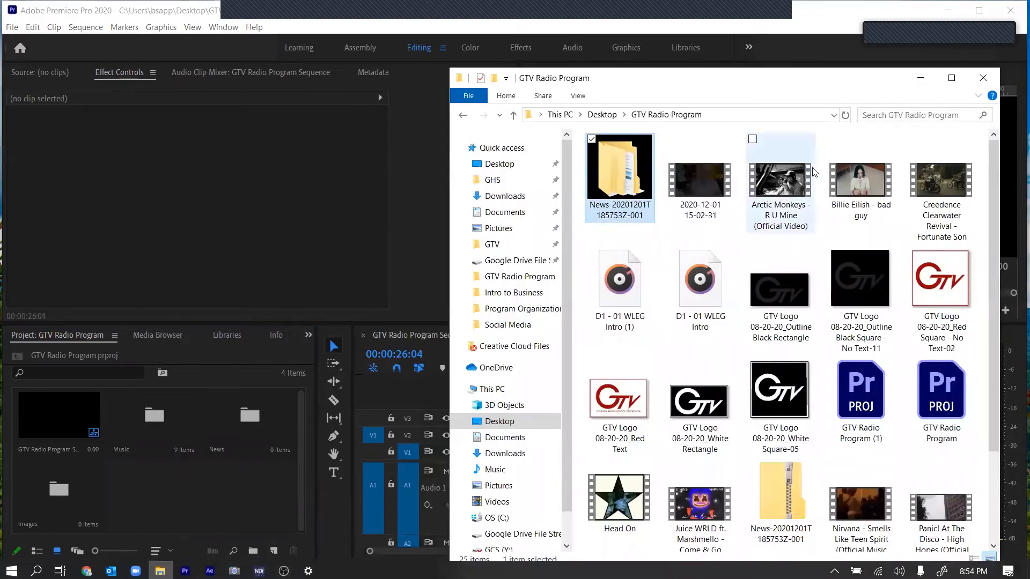
pyautogui.doubleClick(605, 172)
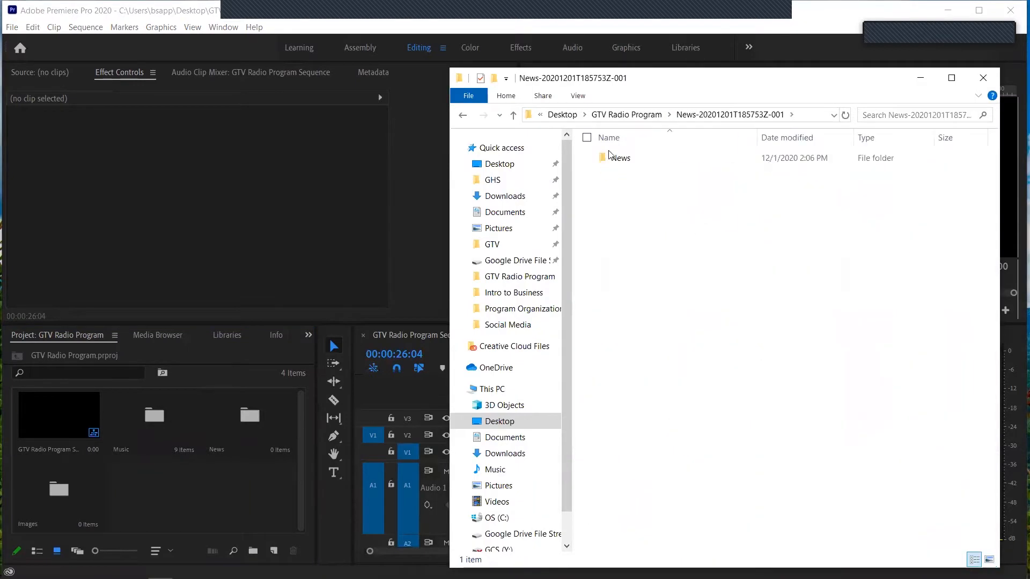
pyautogui.doubleClick(611, 156)
pyautogui.moveTo(624, 258); pyautogui.dragTo(247, 417)
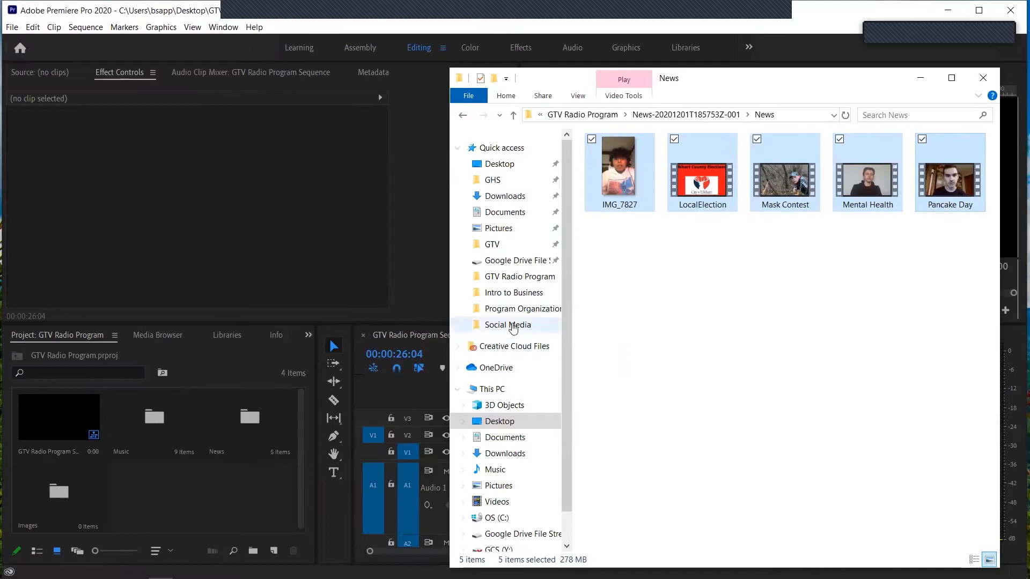
# Import the six GTV Logo images from the GTV Radio Program folder into the Images bin.
pyautogui.click(598, 115)
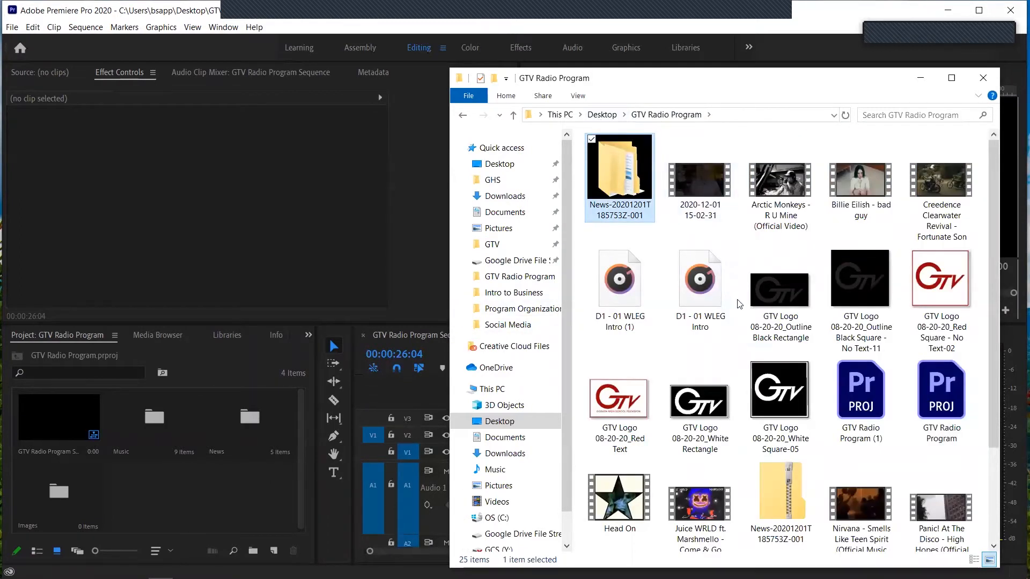
pyautogui.click(800, 302)
pyautogui.keyDown('ctrl'); pyautogui.click(853, 284); pyautogui.keyUp('ctrl')
pyautogui.keyDown('ctrl'); pyautogui.click(936, 284); pyautogui.keyUp('ctrl')
pyautogui.keyDown('ctrl'); pyautogui.click(778, 394); pyautogui.keyUp('ctrl')
pyautogui.keyDown('ctrl'); pyautogui.click(702, 402); pyautogui.keyUp('ctrl')
pyautogui.keyDown('ctrl'); pyautogui.click(620, 417); pyautogui.keyUp('ctrl')
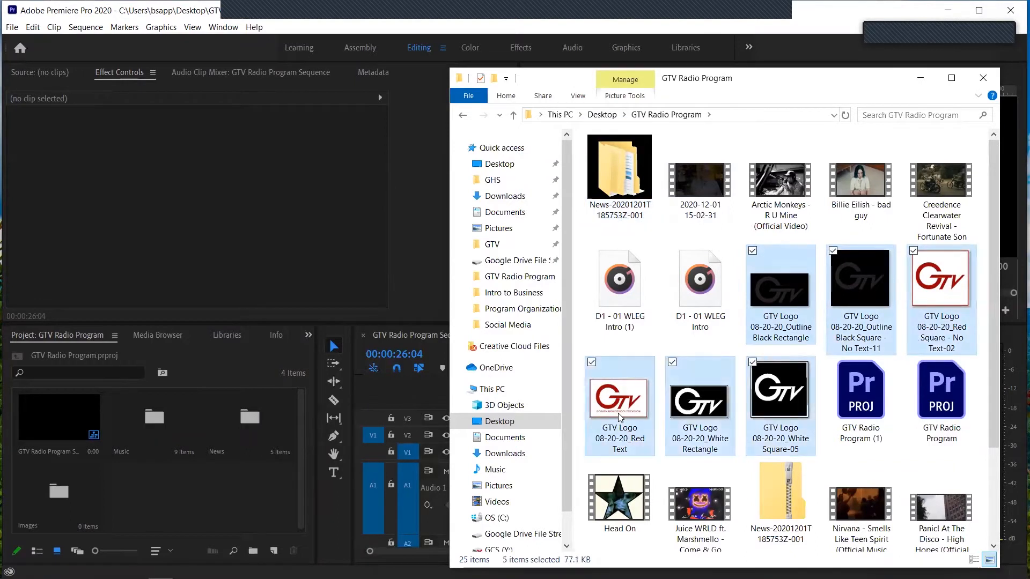
pyautogui.moveTo(622, 403); pyautogui.dragTo(63, 499)
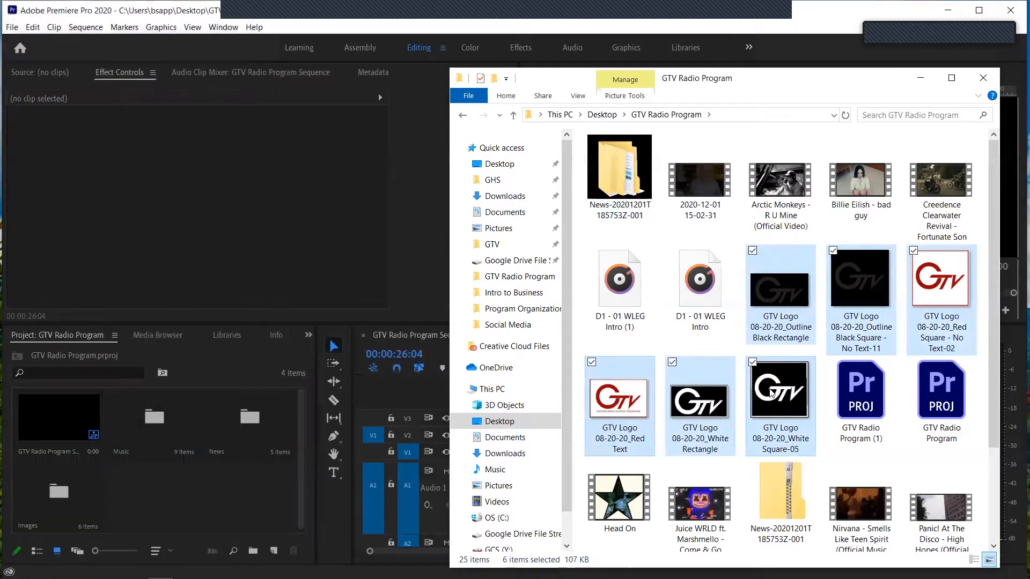
# Import the radio horizonte and rrlmzdj2kxwk logo images into the Images bin.
pyautogui.scroll(-2, 770, 390)
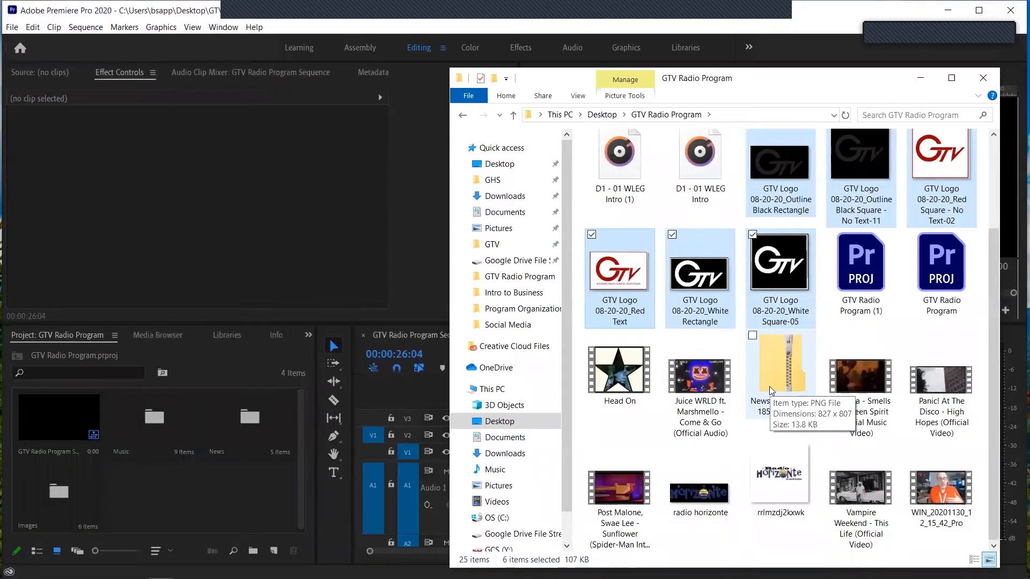
pyautogui.click(780, 480)
pyautogui.keyDown('ctrl'); pyautogui.click(700, 495); pyautogui.keyUp('ctrl')
pyautogui.moveTo(699, 494); pyautogui.dragTo(55, 490)
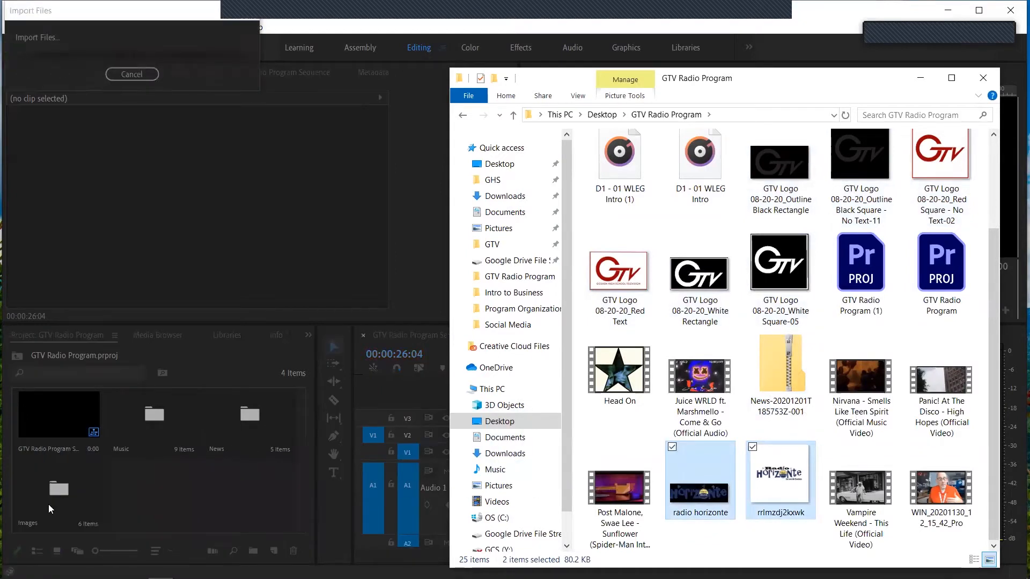
pyautogui.scroll(2, 702, 184)
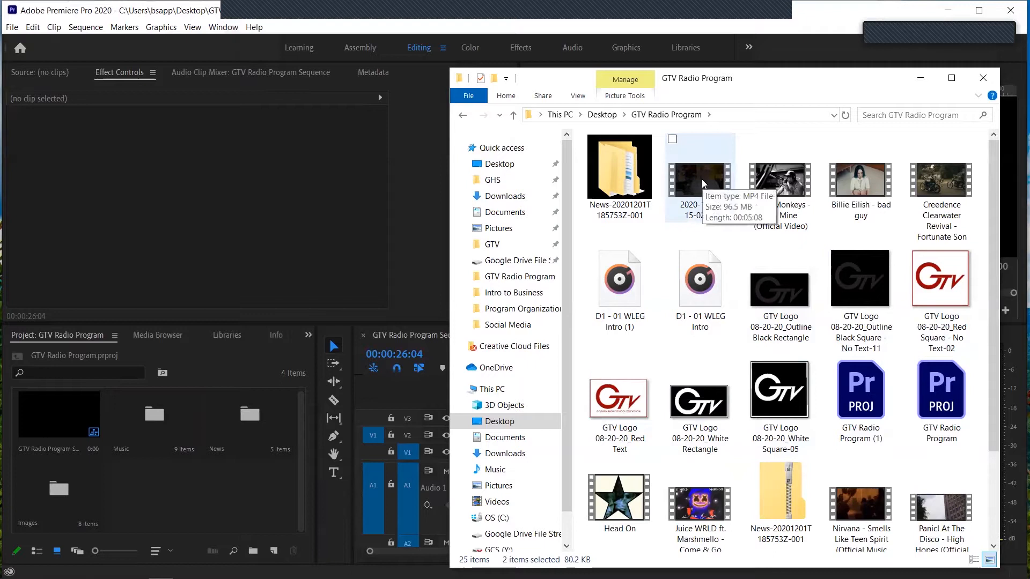
pyautogui.moveTo(702, 184); pyautogui.dragTo(176, 482)
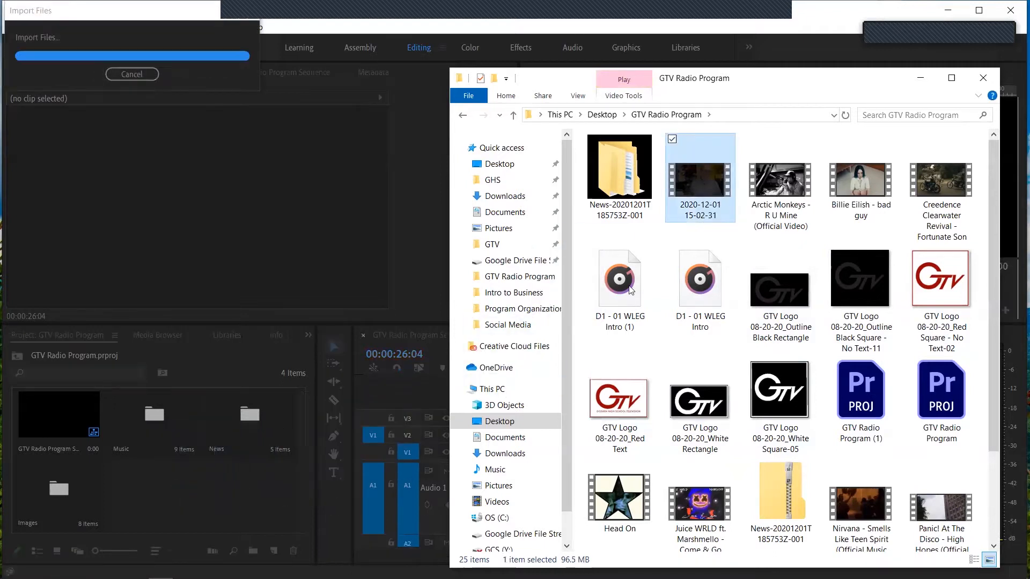
pyautogui.moveTo(702, 288); pyautogui.dragTo(233, 510)
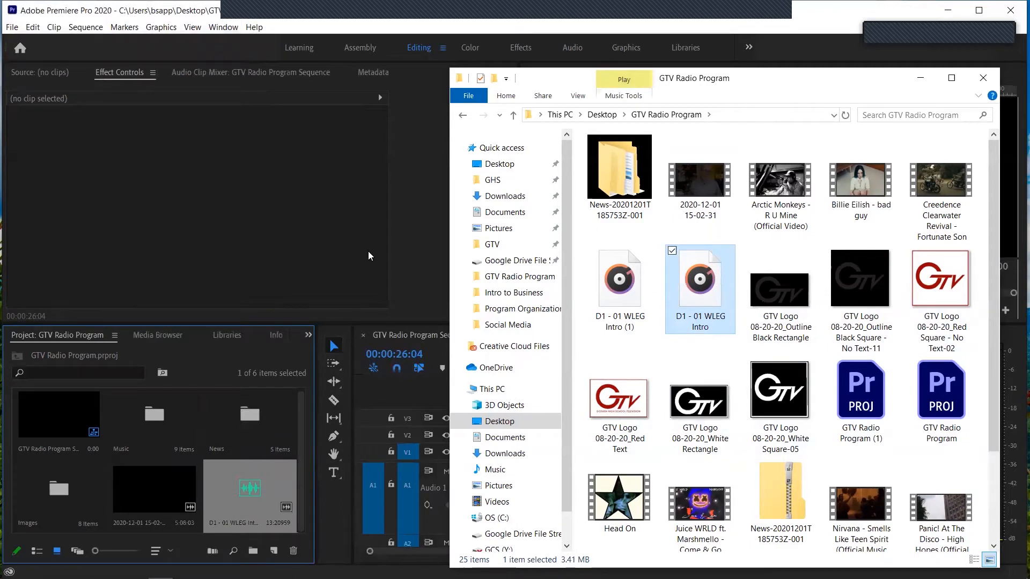
pyautogui.click(368, 251)
pyautogui.moveTo(157, 498); pyautogui.dragTo(496, 461)
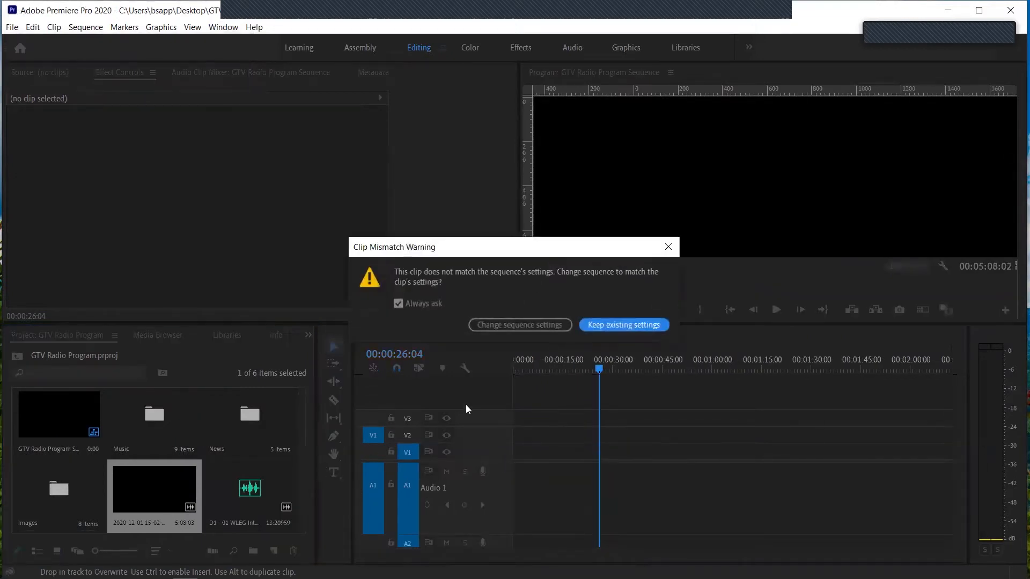
pyautogui.click(605, 321)
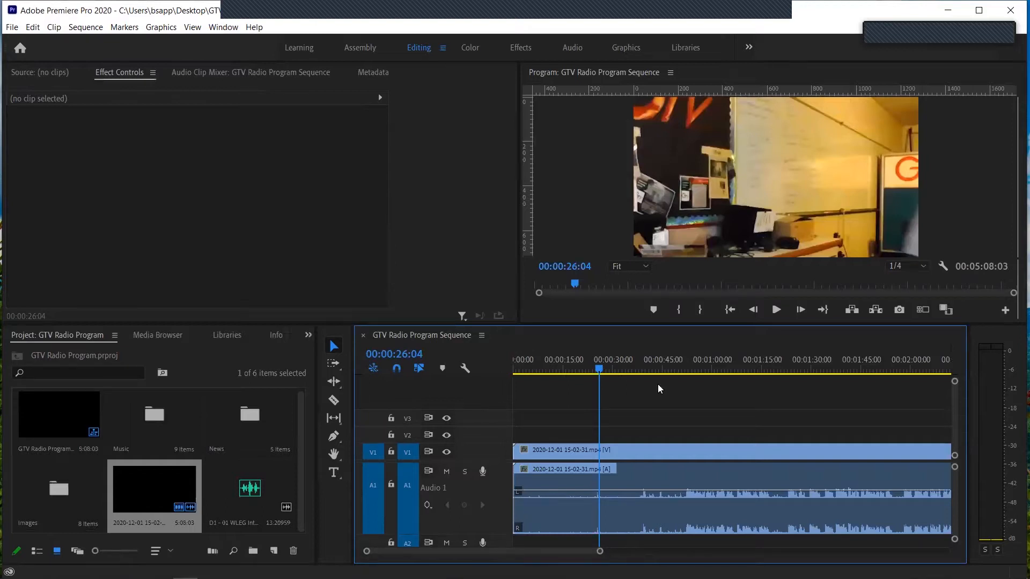
# Scale the recording on V1 down to 67 so the full picture fits the frame.
pyautogui.moveTo(641, 369); pyautogui.dragTo(695, 369)
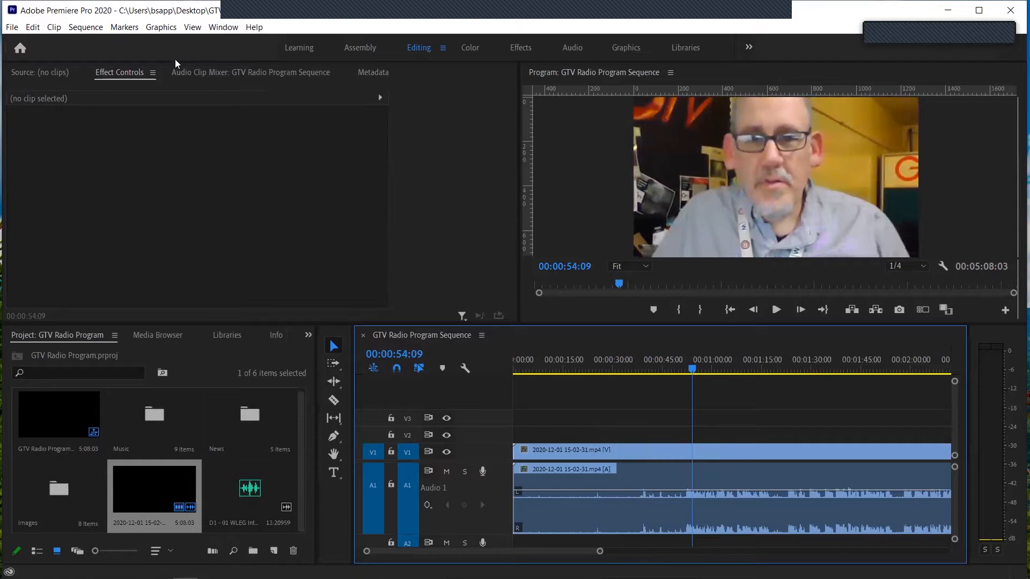
pyautogui.click(693, 456)
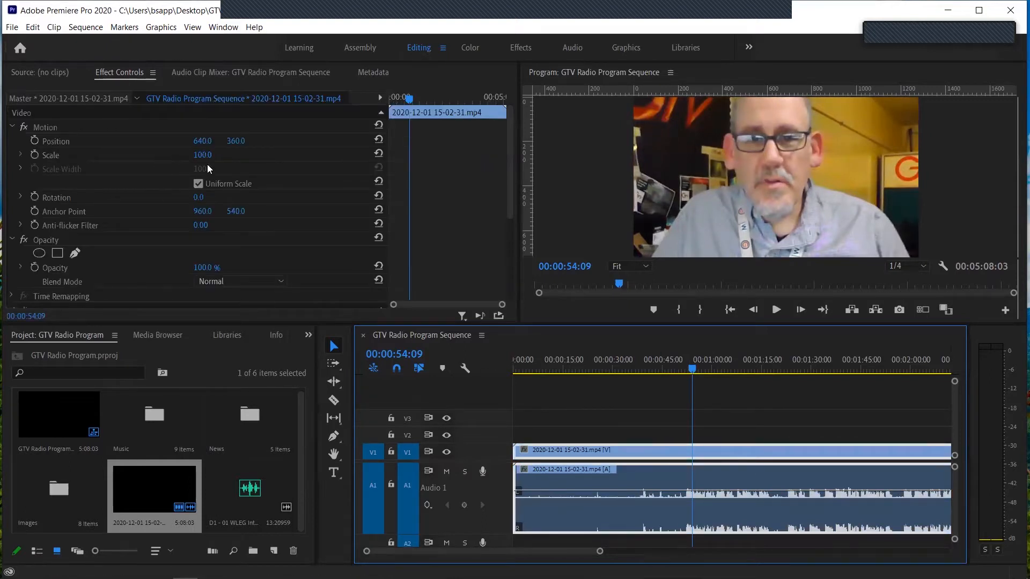
pyautogui.click(206, 157)
pyautogui.moveTo(206, 157); pyautogui.dragTo(189, 157)
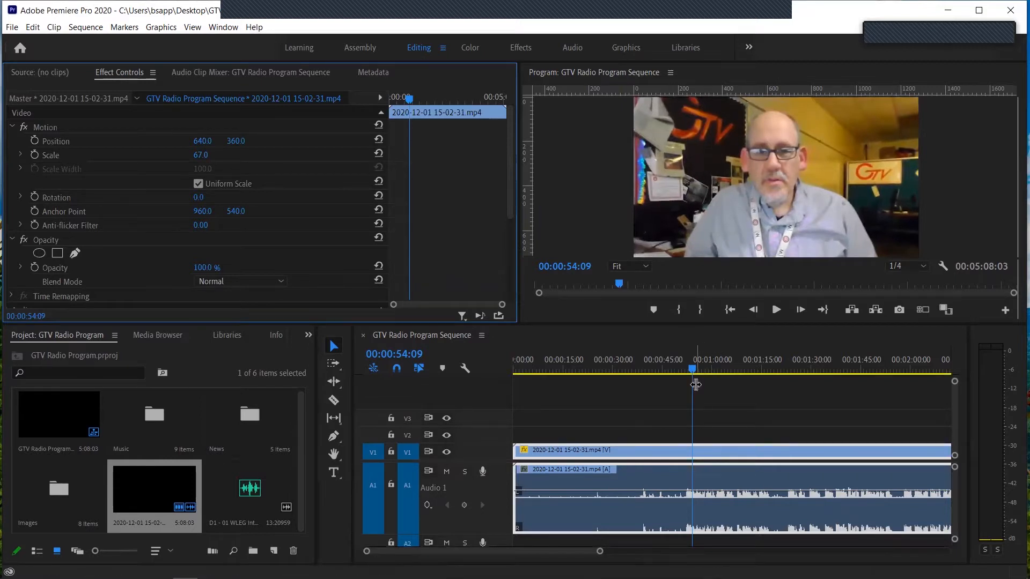
# Play the recording from about 00:00:46 with the system volume raised to 100 to check its audio level on the meters.
pyautogui.moveTo(690, 374); pyautogui.dragTo(667, 370)
pyautogui.press('space')
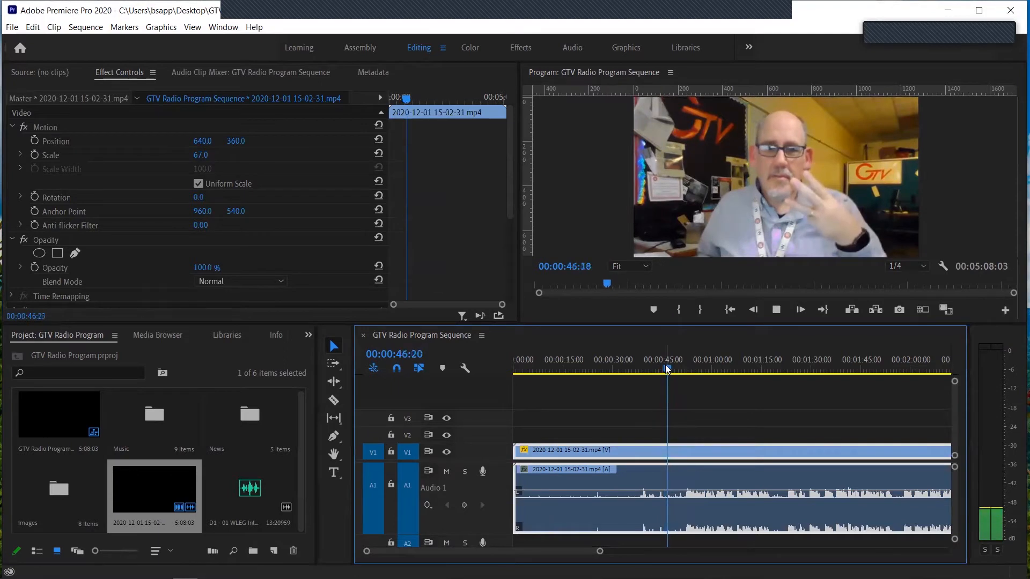
pyautogui.press('XF86AudioRaiseVolume')
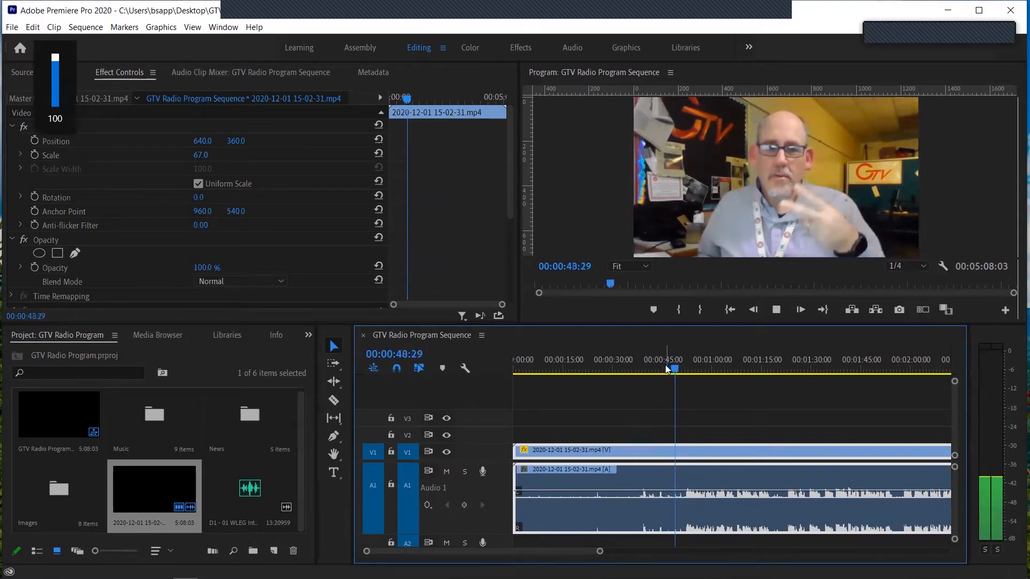
pyautogui.press('space')
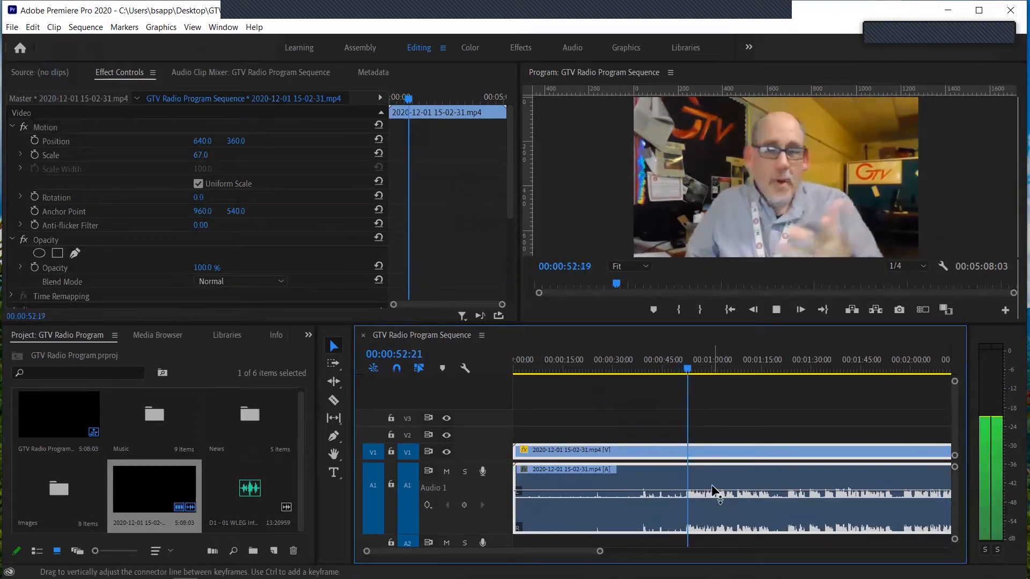
pyautogui.press('space')
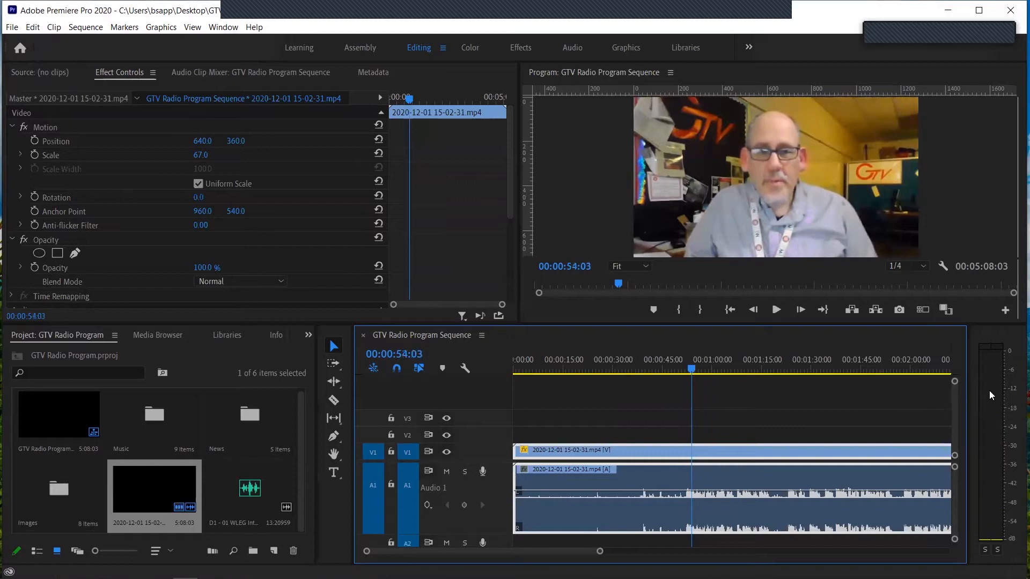
pyautogui.press('space')
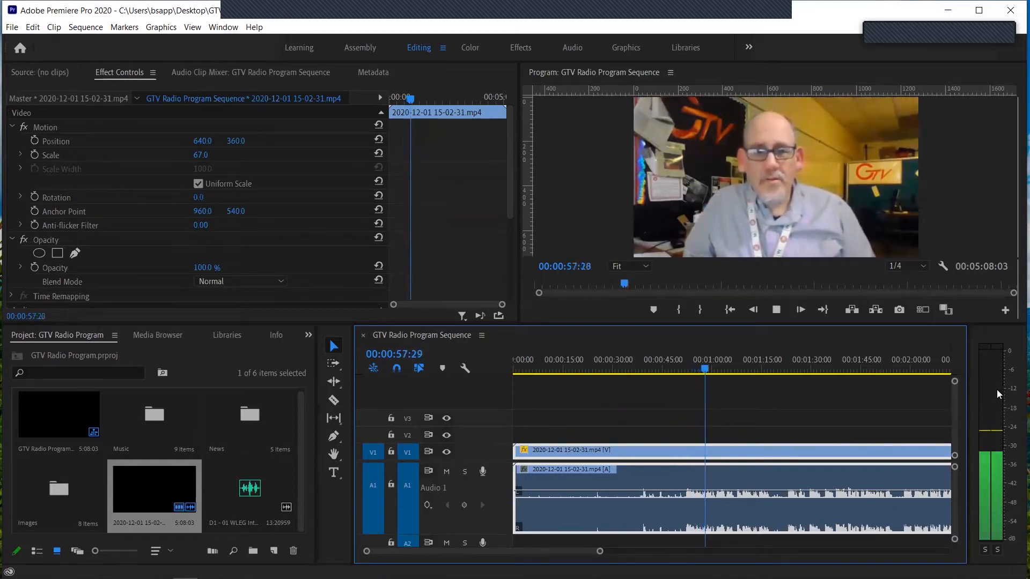
pyautogui.press('space')
# Raise the recording's audio volume on A1 in two passes, playing it back from about 00:00:52 to check the louder level.
pyautogui.moveTo(704, 492); pyautogui.dragTo(704, 477)
pyautogui.press('space')
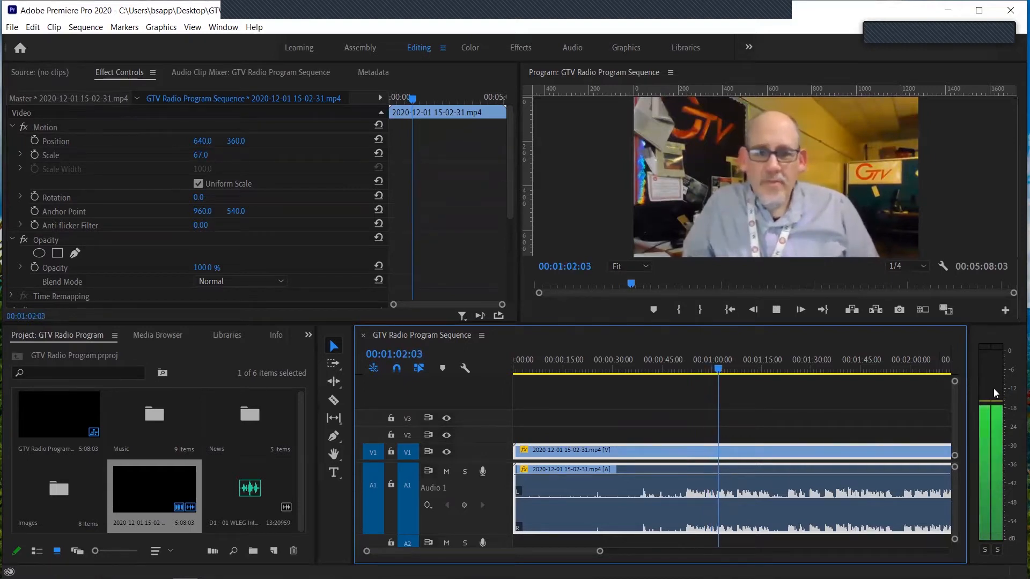
pyautogui.press('space')
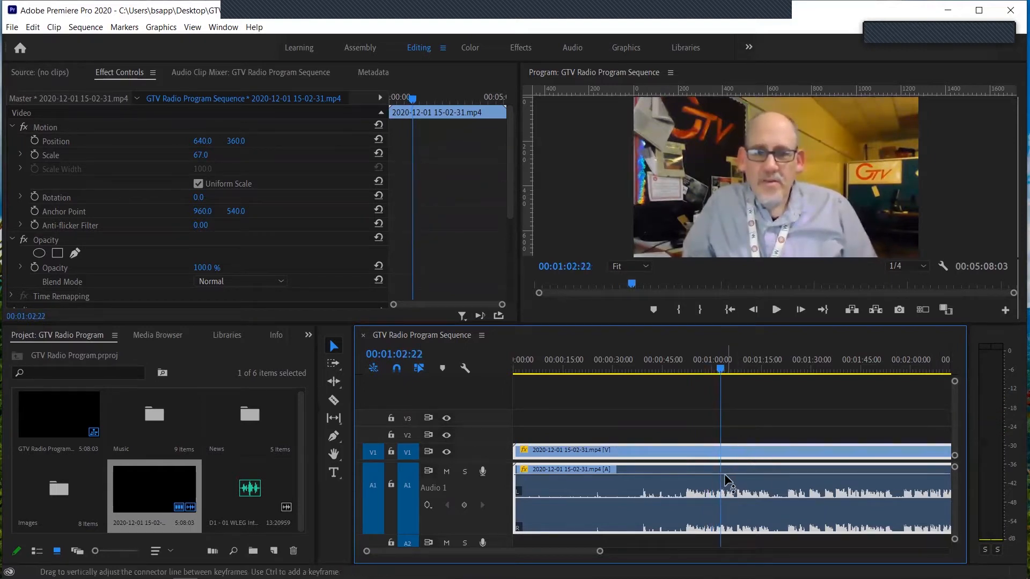
pyautogui.moveTo(724, 476); pyautogui.dragTo(724, 470)
pyautogui.moveTo(720, 426); pyautogui.dragTo(685, 425)
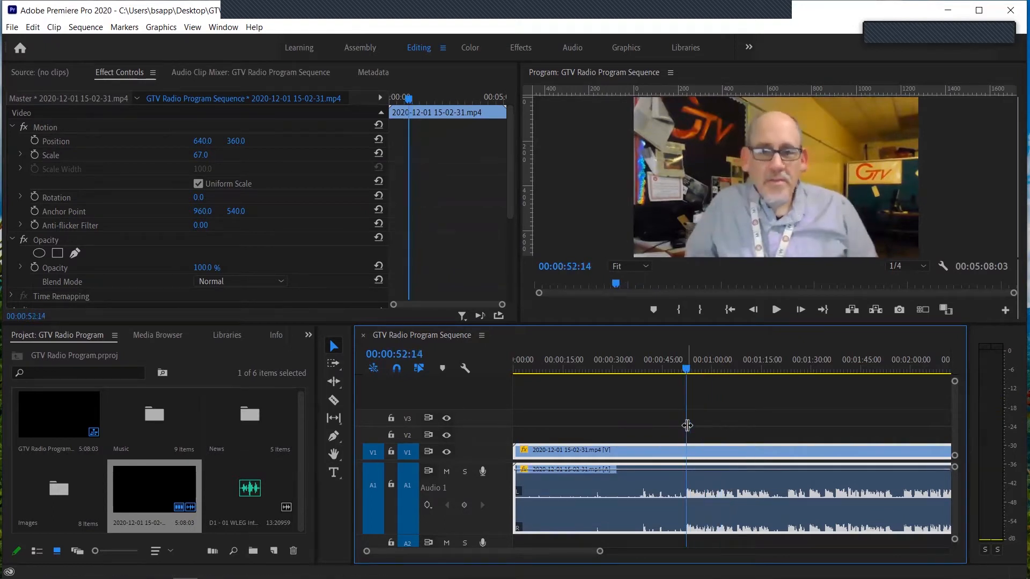
pyautogui.press('space')
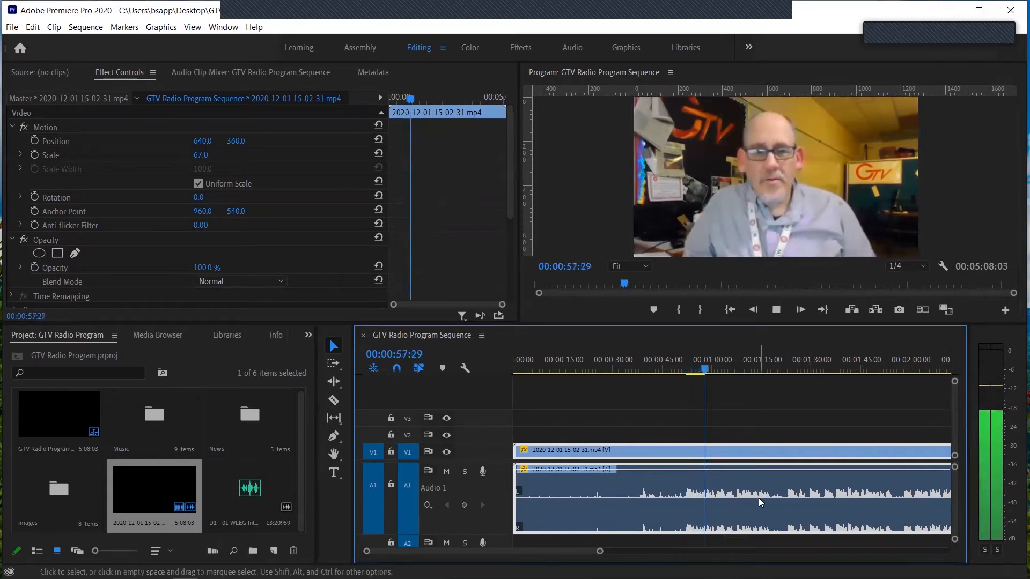
pyautogui.press('space')
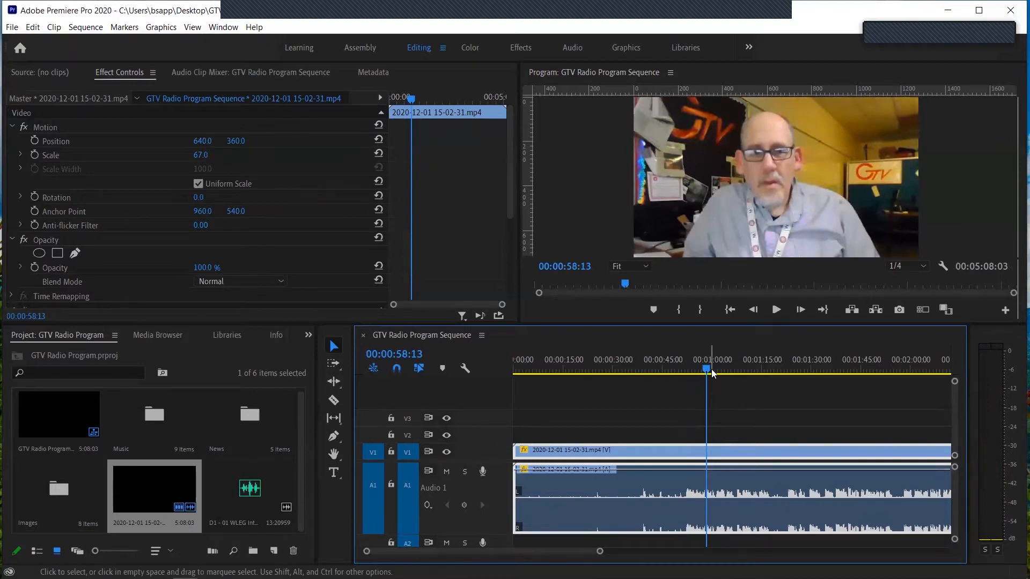
# Split the recording at 00:00:51:15, just before the speech starts, delete the part before the cut and close the gap.
pyautogui.moveTo(706, 370); pyautogui.dragTo(673, 364)
pyautogui.press('space')
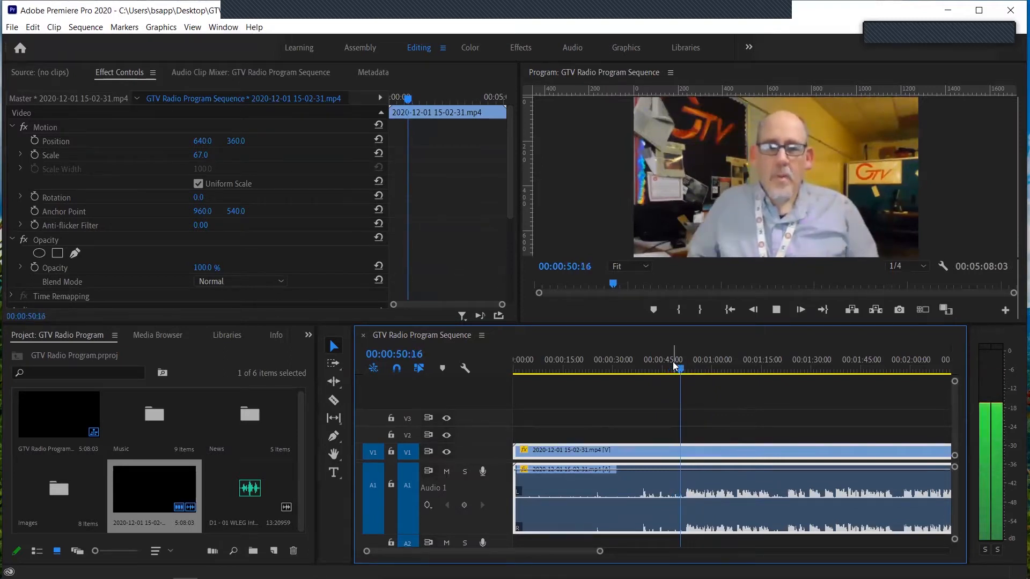
pyautogui.press('space')
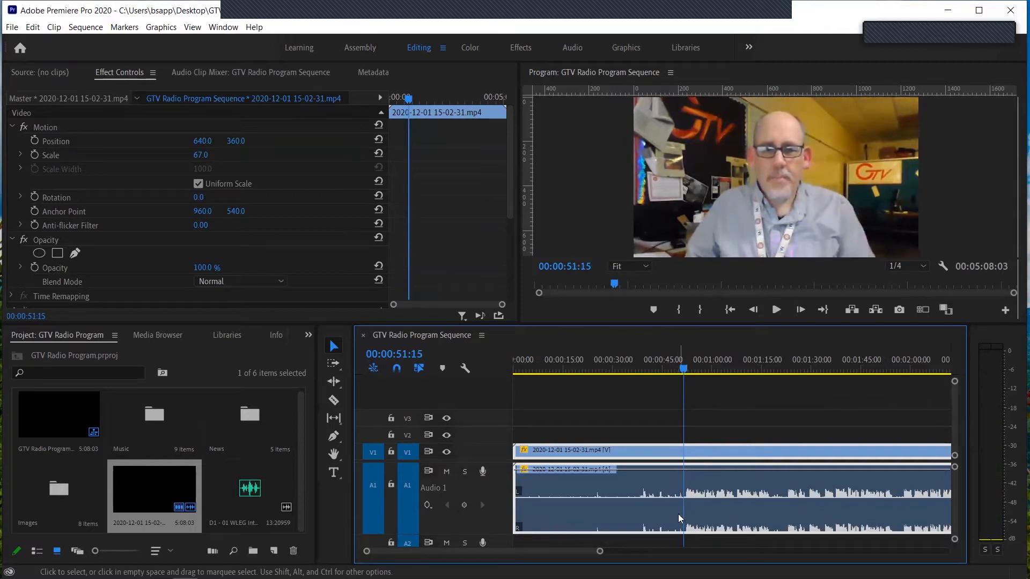
pyautogui.hotkey('ctrl', 'k')
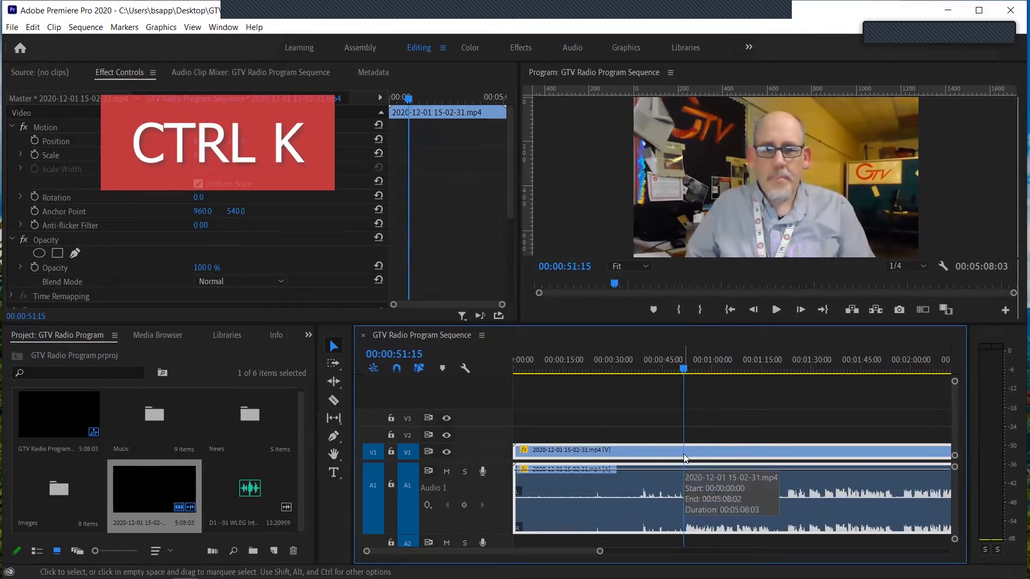
pyautogui.hotkey('ctrl', 'k')
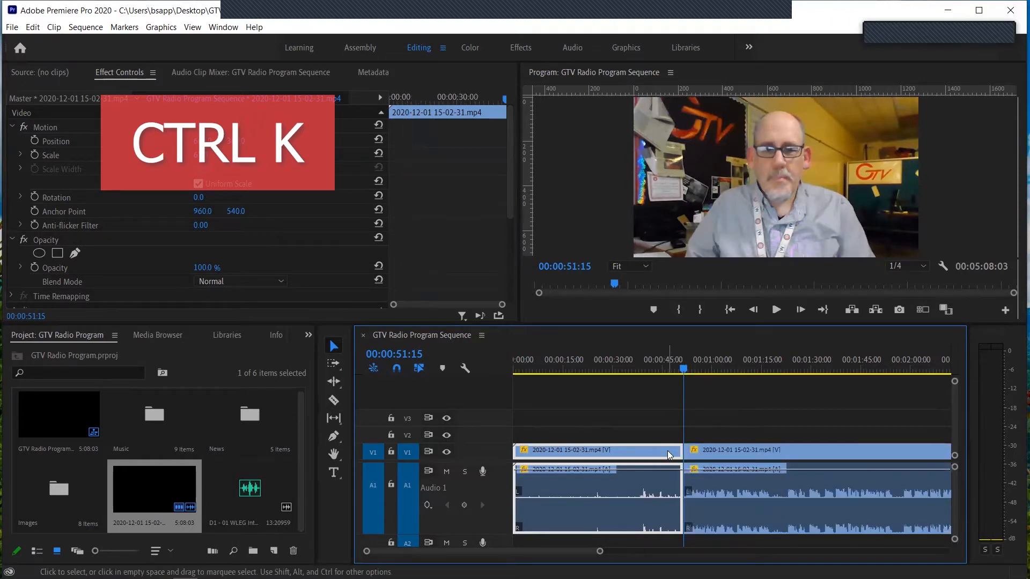
pyautogui.press('Delete')
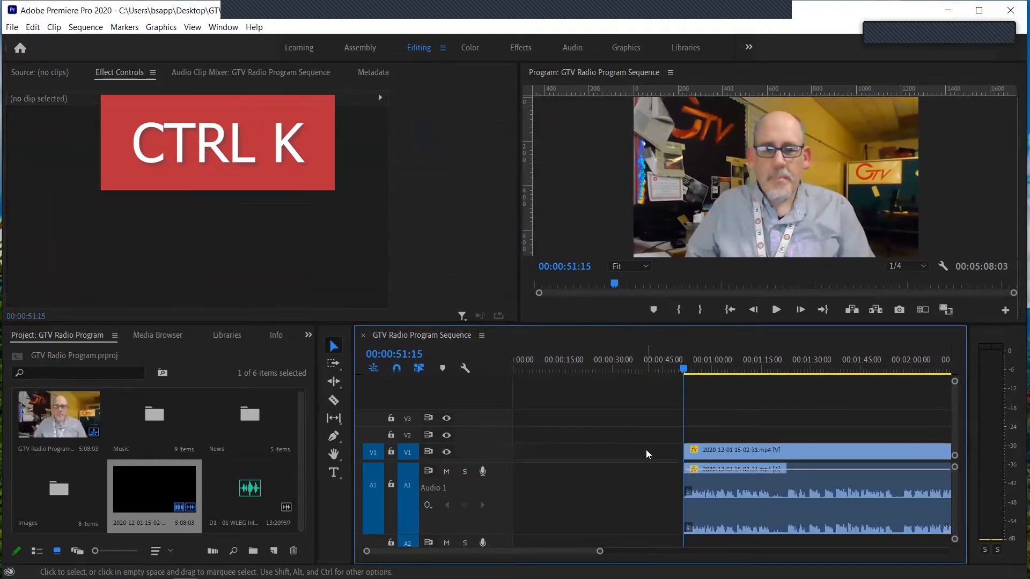
pyautogui.click(647, 455)
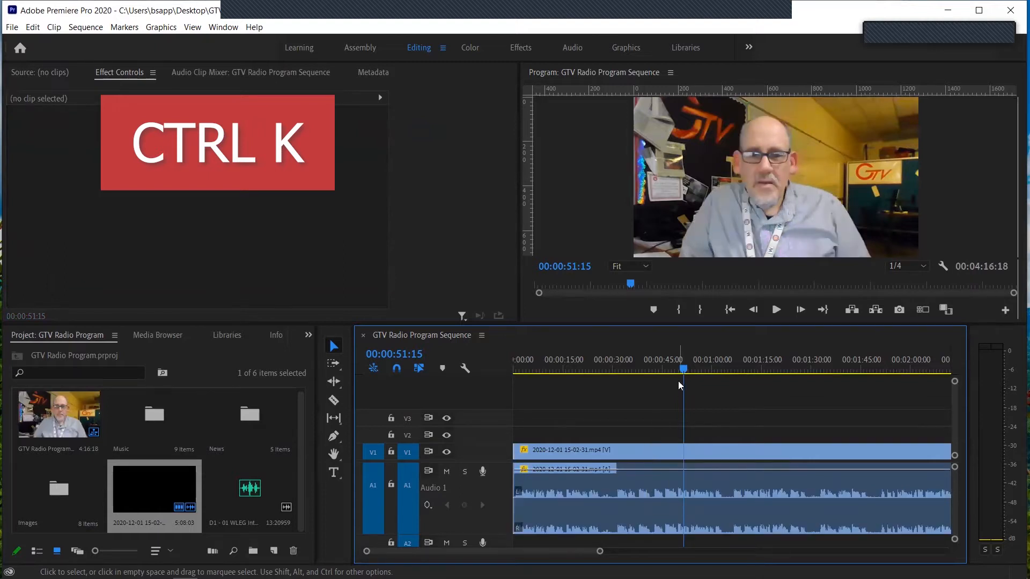
# Play the shortened recording from the start of the sequence to check its opening.
pyautogui.moveTo(682, 368); pyautogui.dragTo(518, 363)
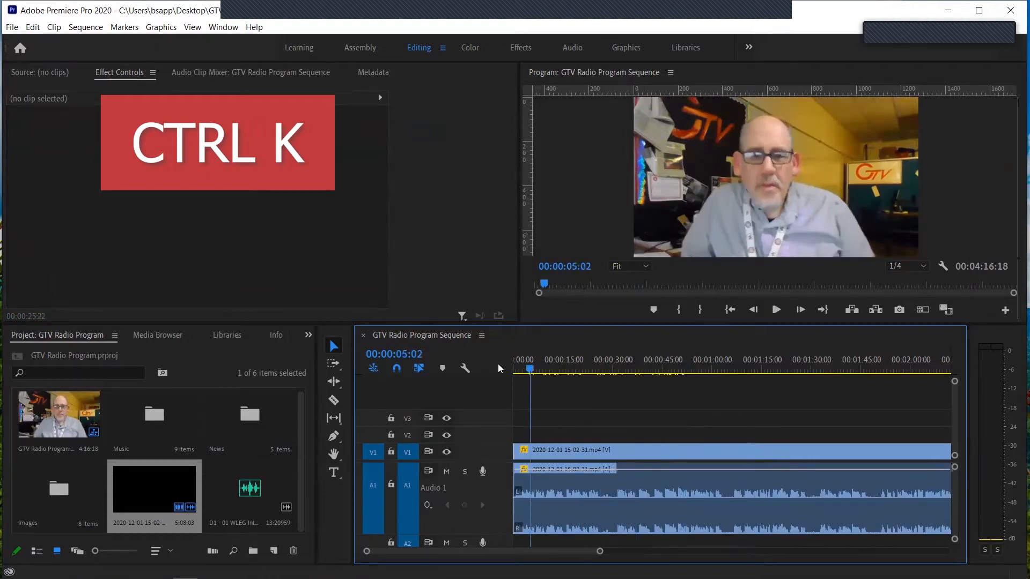
pyautogui.press('space')
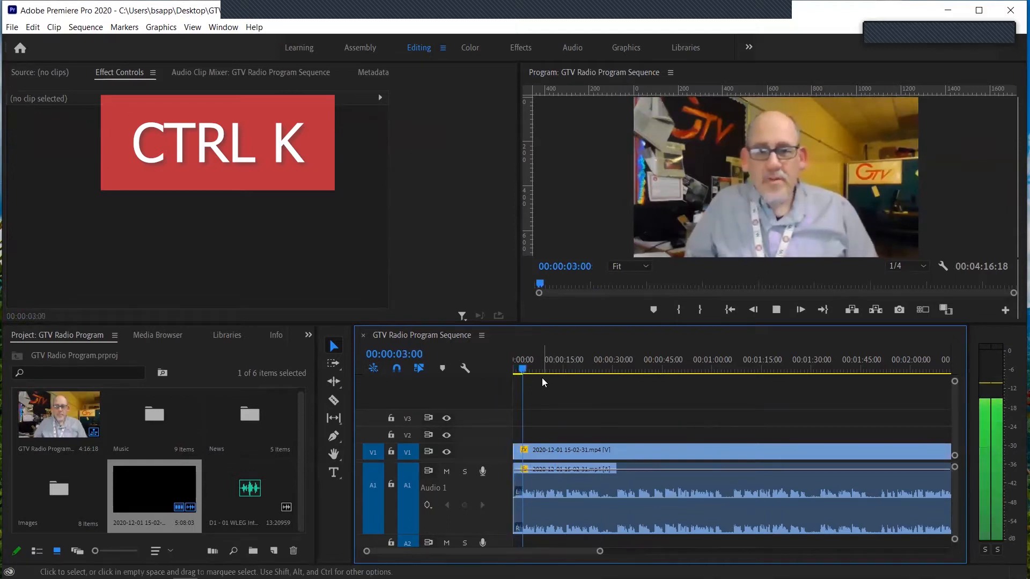
pyautogui.press('space')
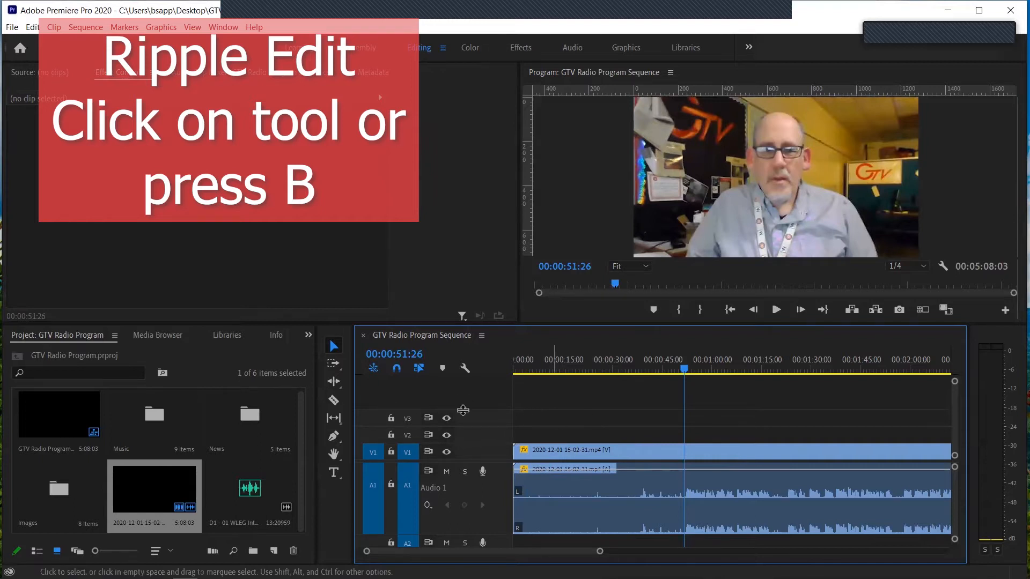
# Trim the recording's beginning to 00:00:51:26 with the Ripple Edit tool, then restore the Selection tool.
pyautogui.click(333, 382)
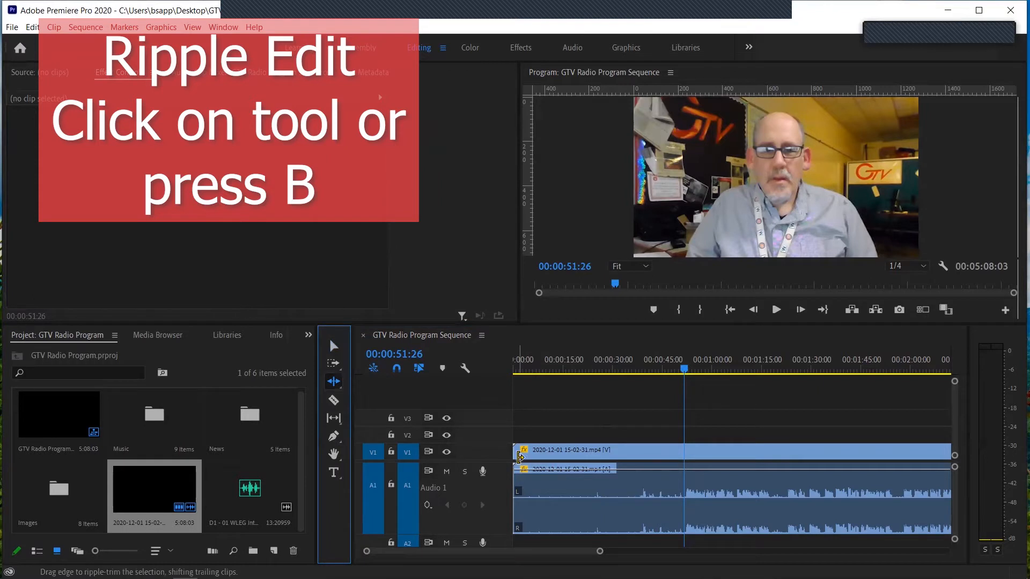
pyautogui.moveTo(517, 451); pyautogui.dragTo(683, 458)
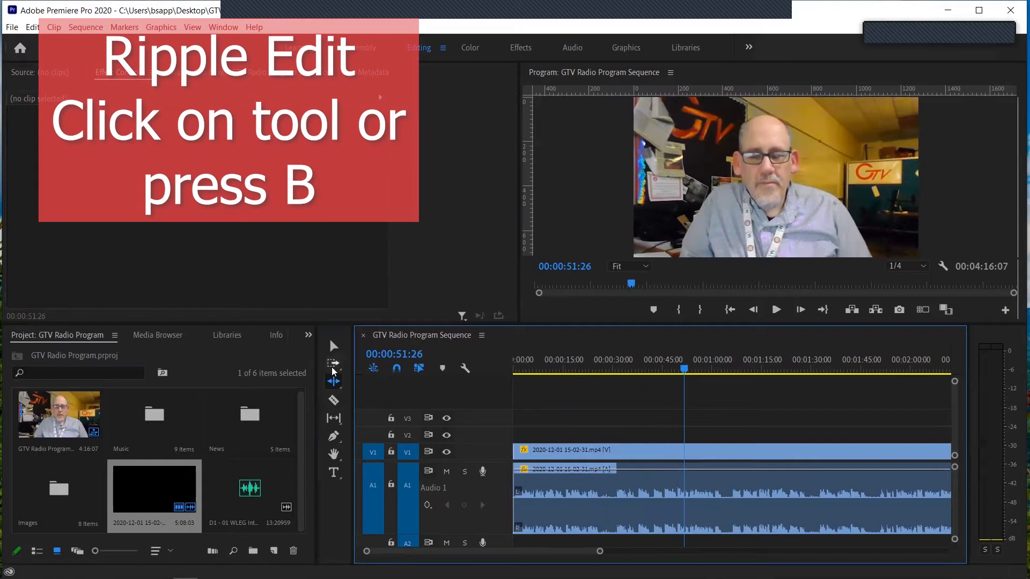
pyautogui.click(331, 346)
# Play the trimmed recording from the start to find the end of the introduction and split it at 00:00:26:06.
pyautogui.click(558, 370)
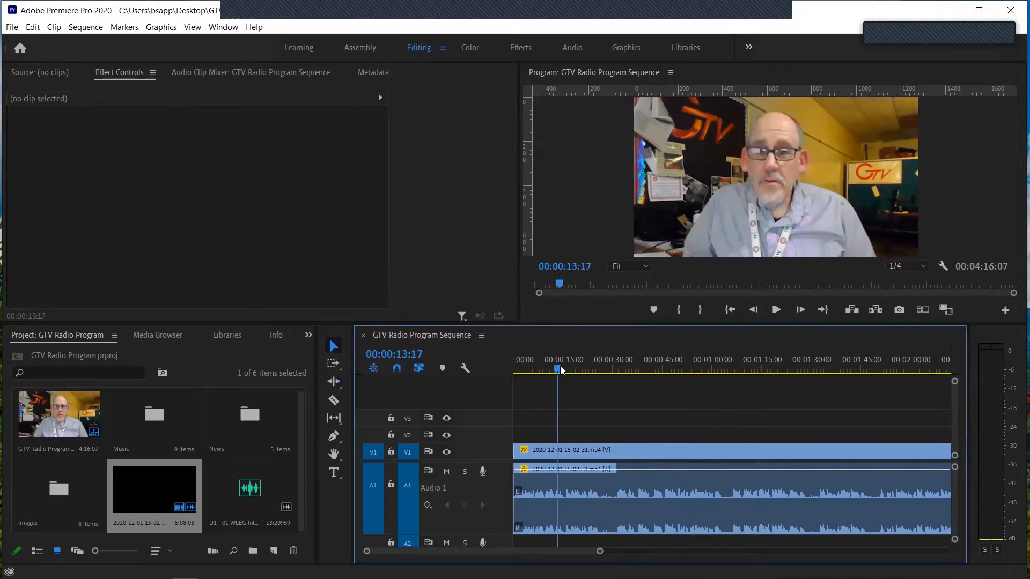
pyautogui.moveTo(556, 366); pyautogui.dragTo(508, 365)
pyautogui.press('space')
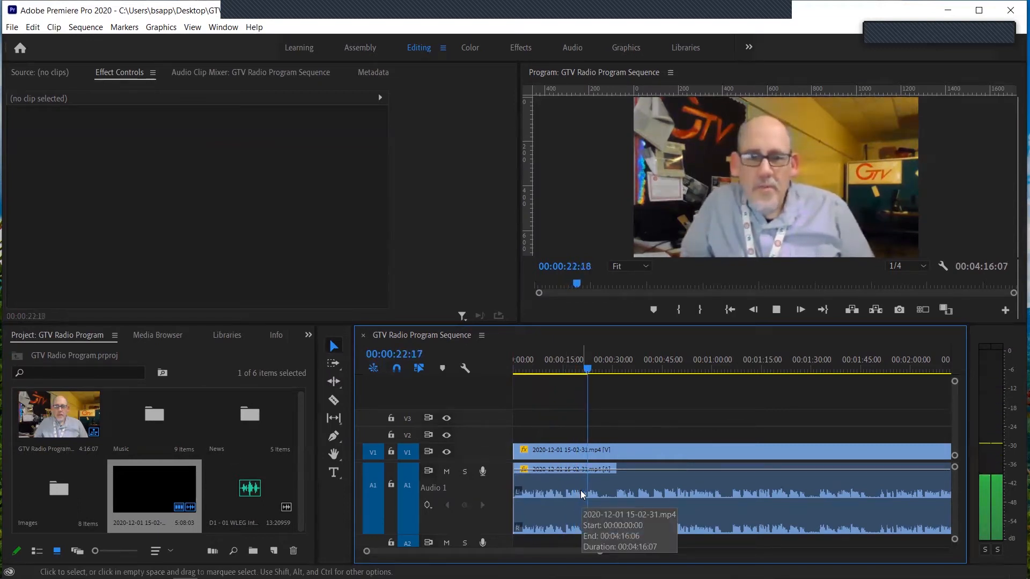
pyautogui.hotkey('ctrl', 'k')
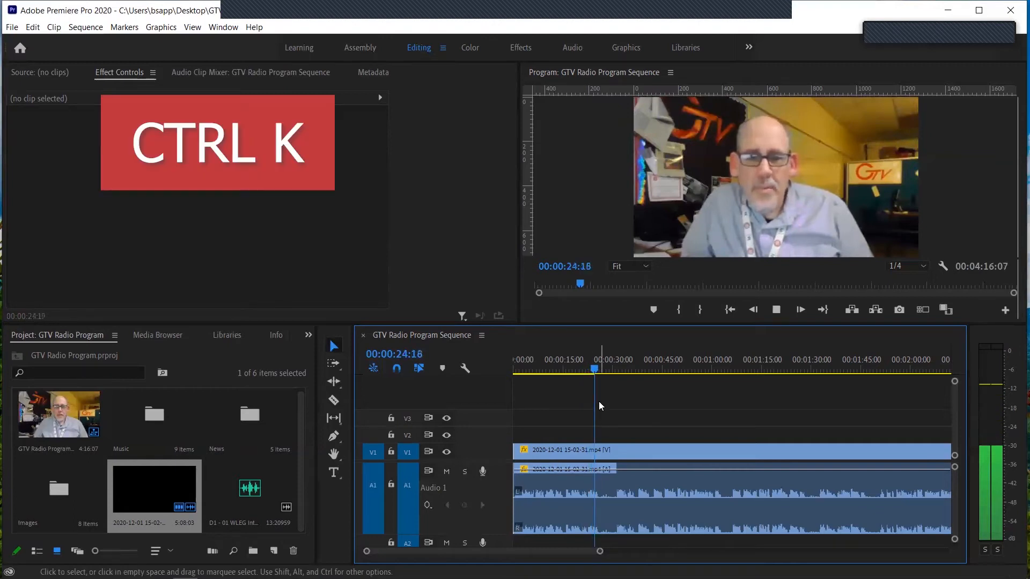
pyautogui.press('space')
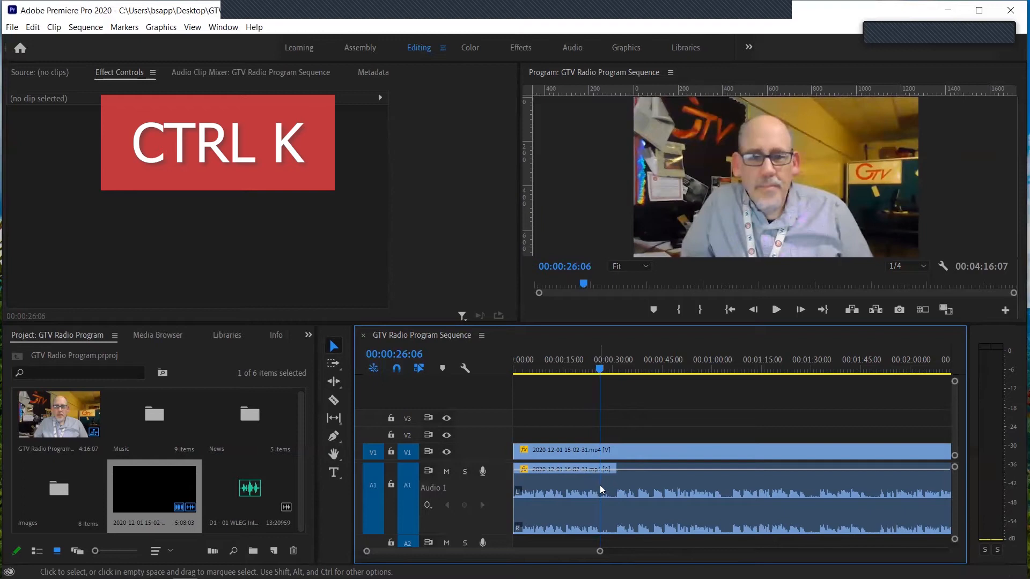
pyautogui.click(599, 451)
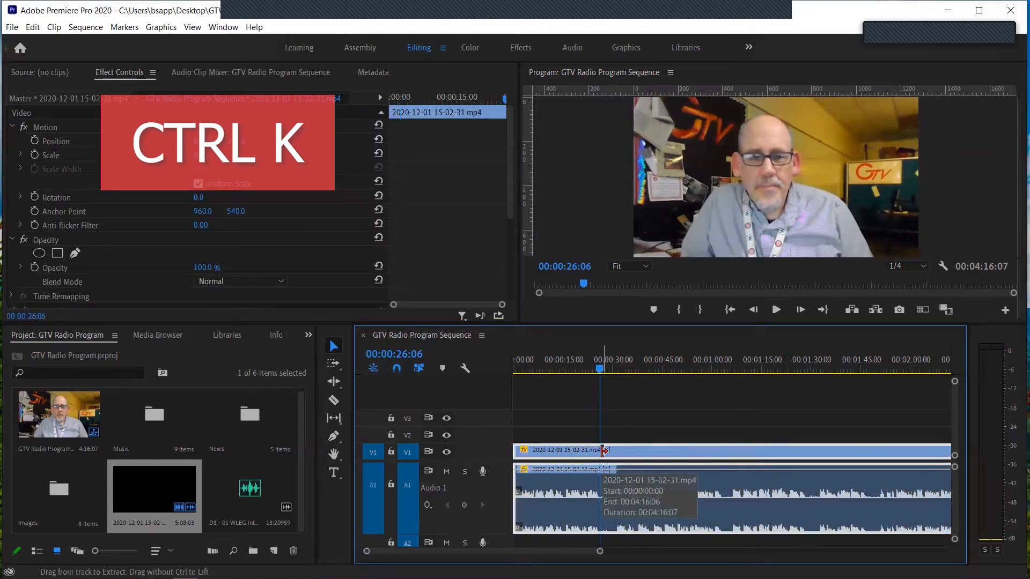
pyautogui.hotkey('ctrl', 'k')
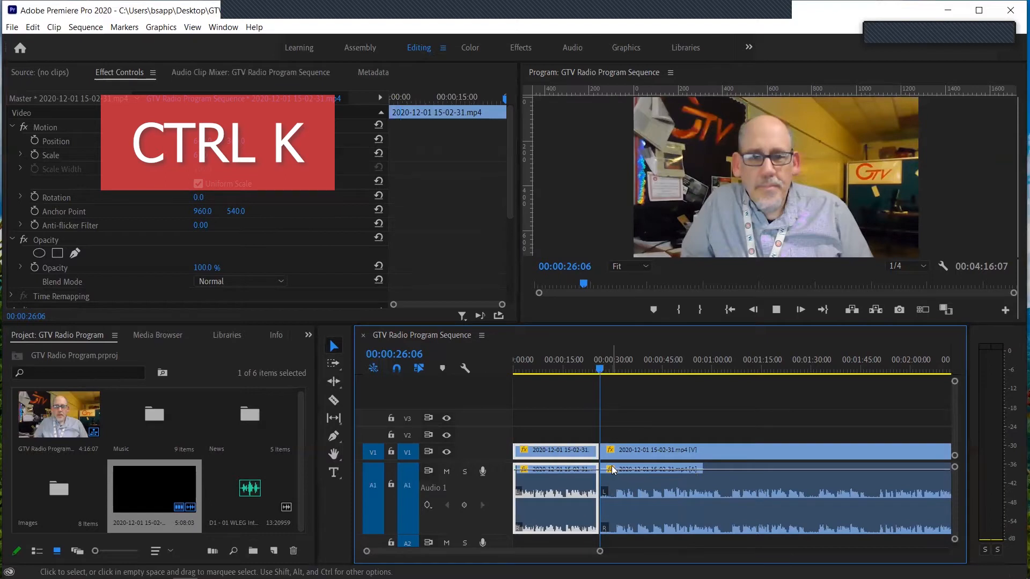
# Play on from the split at 00:00:26:06 to find the next usable speech and park the playhead at 00:01:09:09.
pyautogui.press('space')
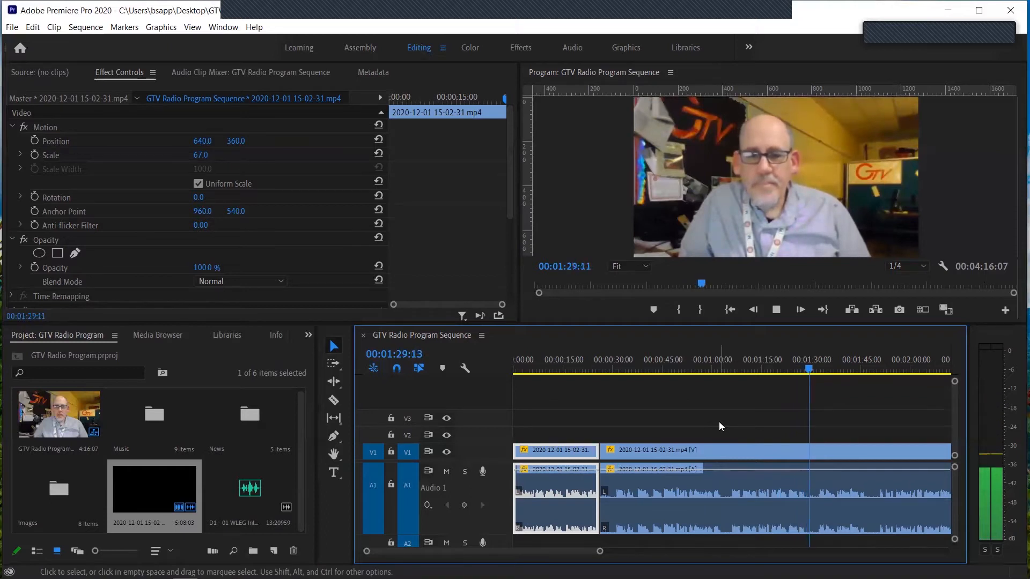
pyautogui.scroll(-1, 718, 421)
pyautogui.scroll(-2, 719, 422)
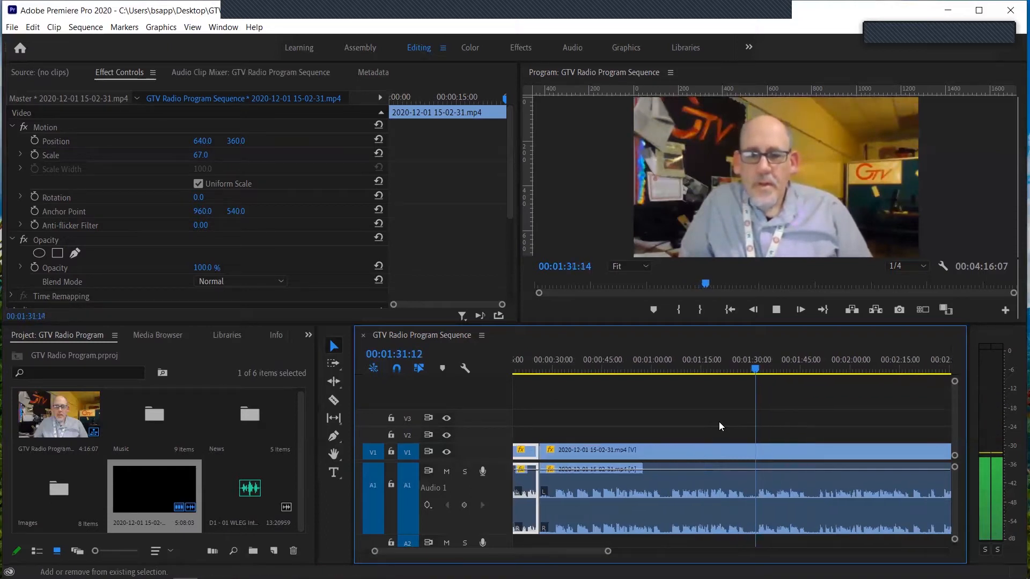
pyautogui.scroll(-2, 718, 421)
pyautogui.moveTo(635, 367); pyautogui.dragTo(644, 366)
pyautogui.press('space')
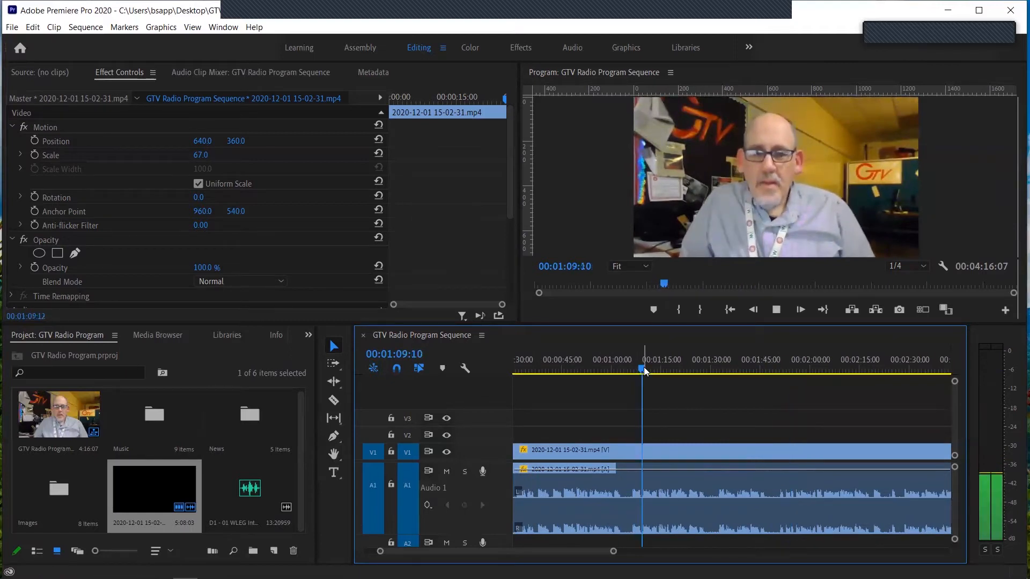
pyautogui.press('space')
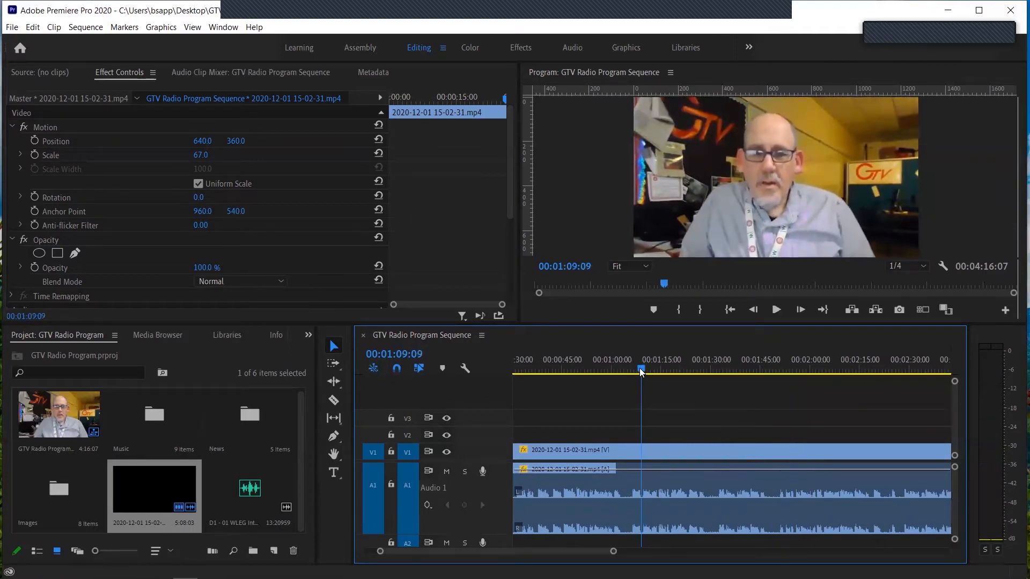
# Split the recording at 00:01:09:09, delete the piece between 00:00:26:06 and the cut, and close the gap.
pyautogui.click(642, 454)
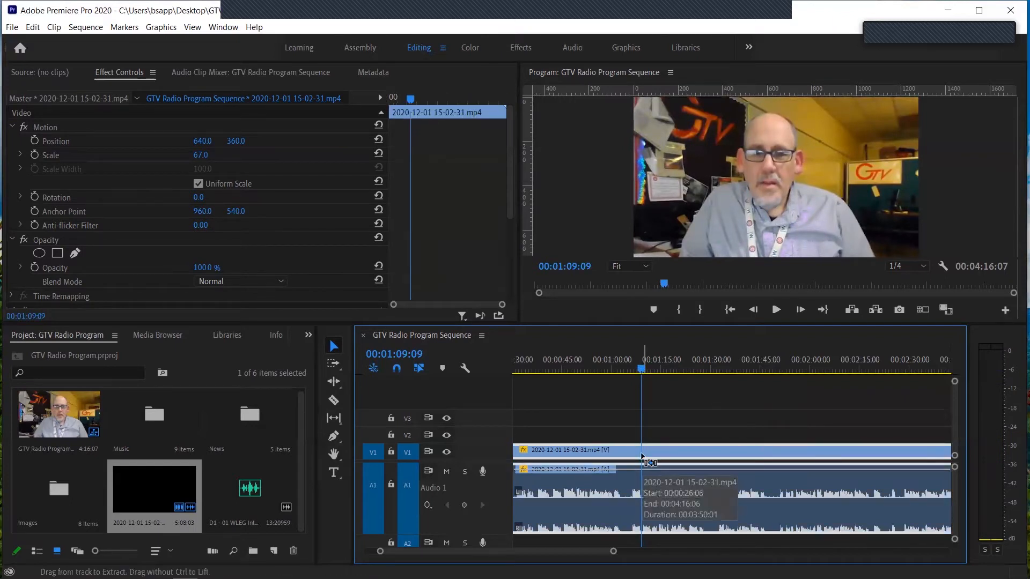
pyautogui.hotkey('ctrl', 'k')
pyautogui.click(617, 458)
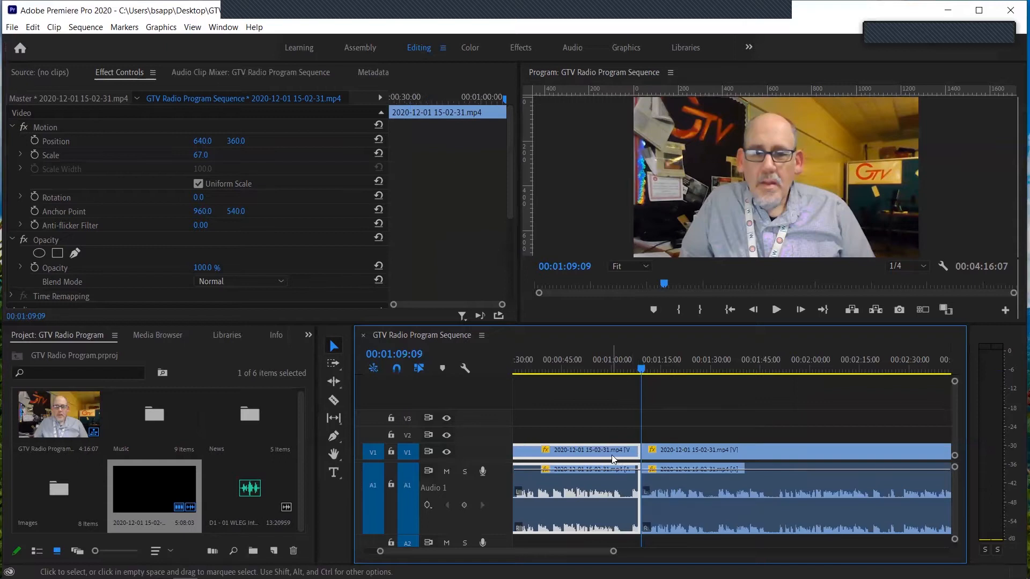
pyautogui.scroll(2, 612, 455)
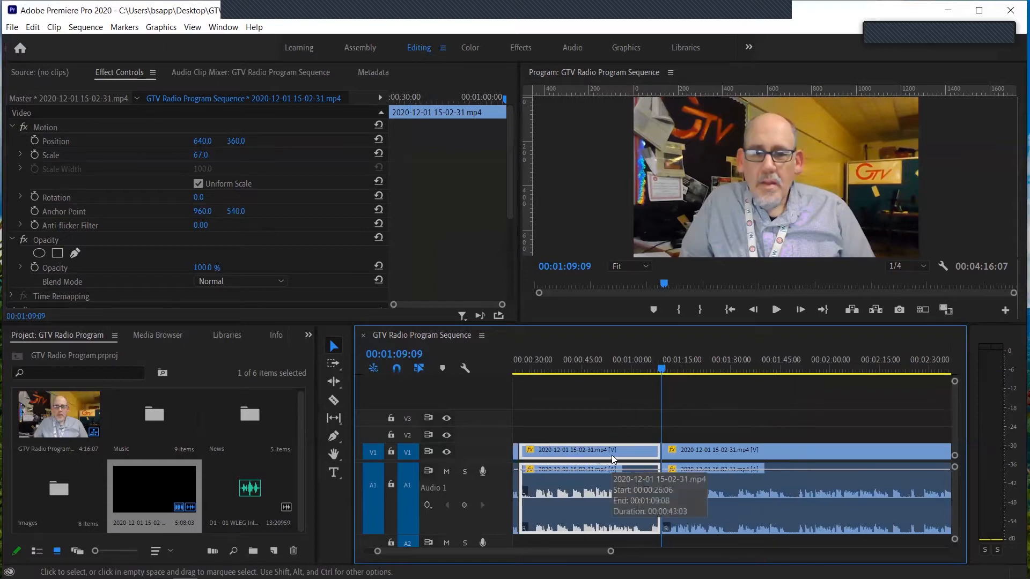
pyautogui.scroll(3, 611, 455)
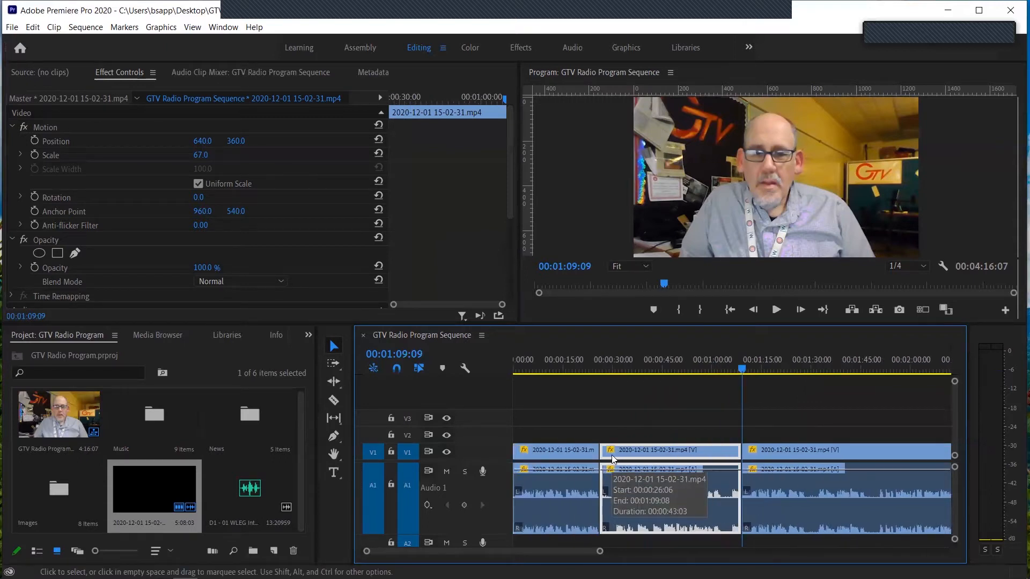
pyautogui.press('Delete')
pyautogui.click(612, 454)
pyautogui.press('Delete')
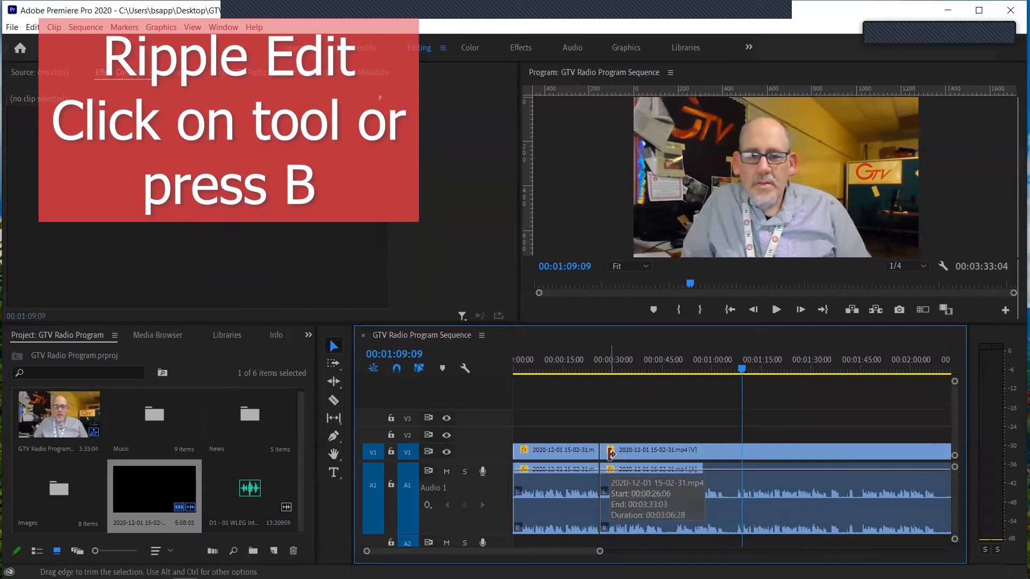
# Restore the removed piece and ripple-trim the second segment's start forward to the playhead at 00:01:09:09 with the Ripple Edit tool.
pyautogui.press('b')
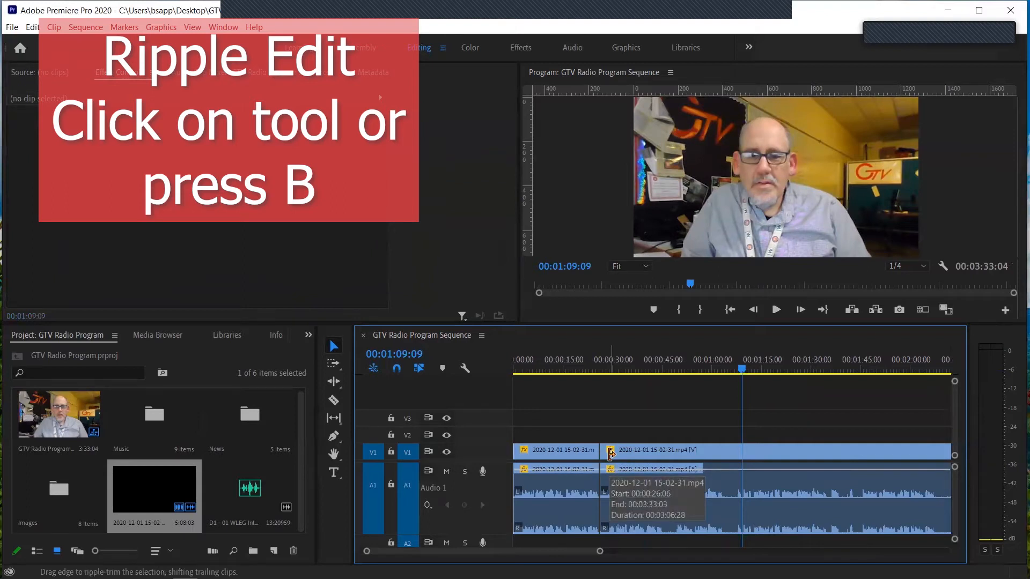
pyautogui.moveTo(610, 453); pyautogui.dragTo(457, 452)
pyautogui.click(334, 383)
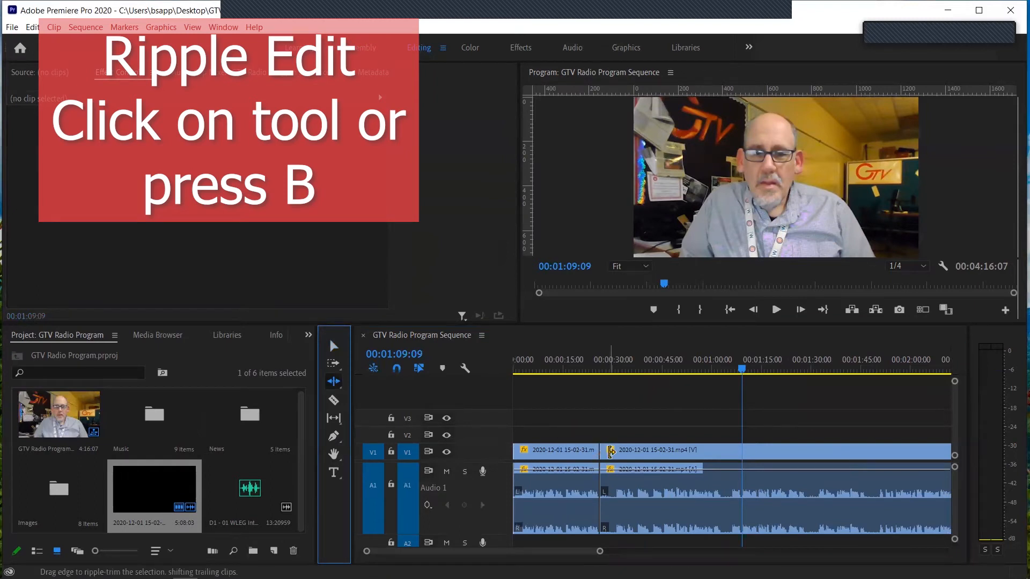
pyautogui.moveTo(611, 452); pyautogui.dragTo(751, 451)
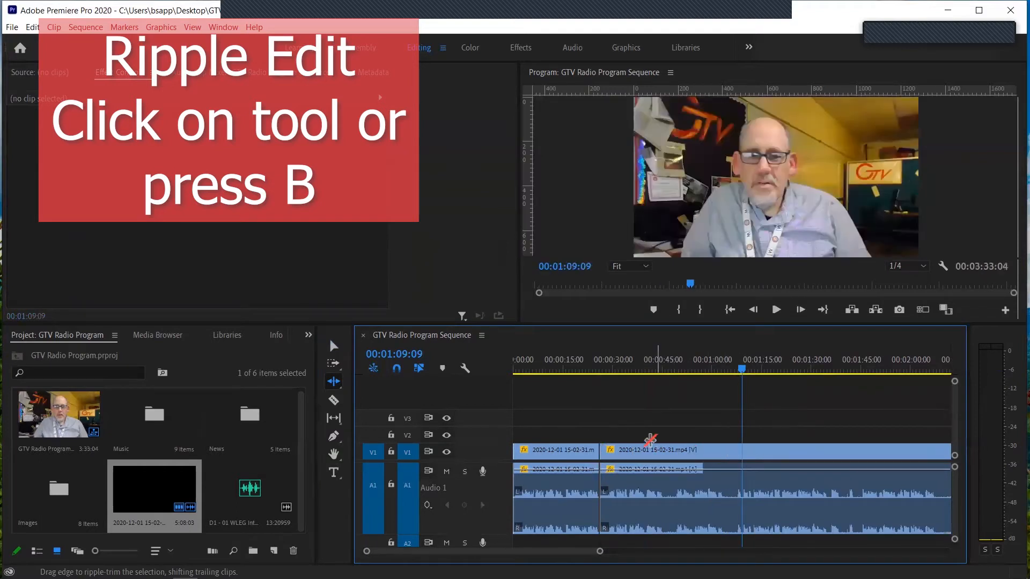
# Play the second segment to find where its speech ends and split it at 00:00:45:01.
pyautogui.click(624, 364)
pyautogui.press('space')
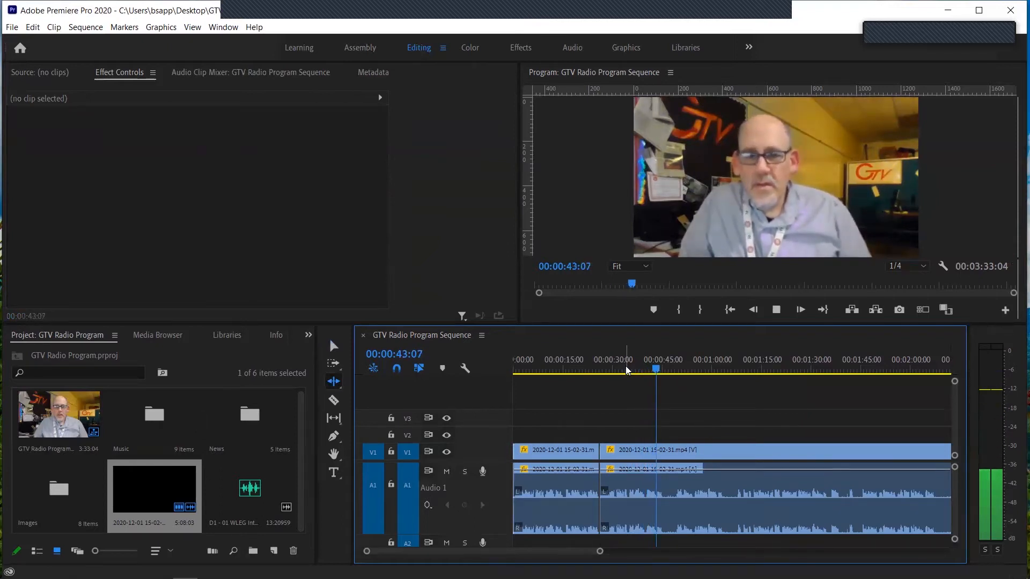
pyautogui.press('space')
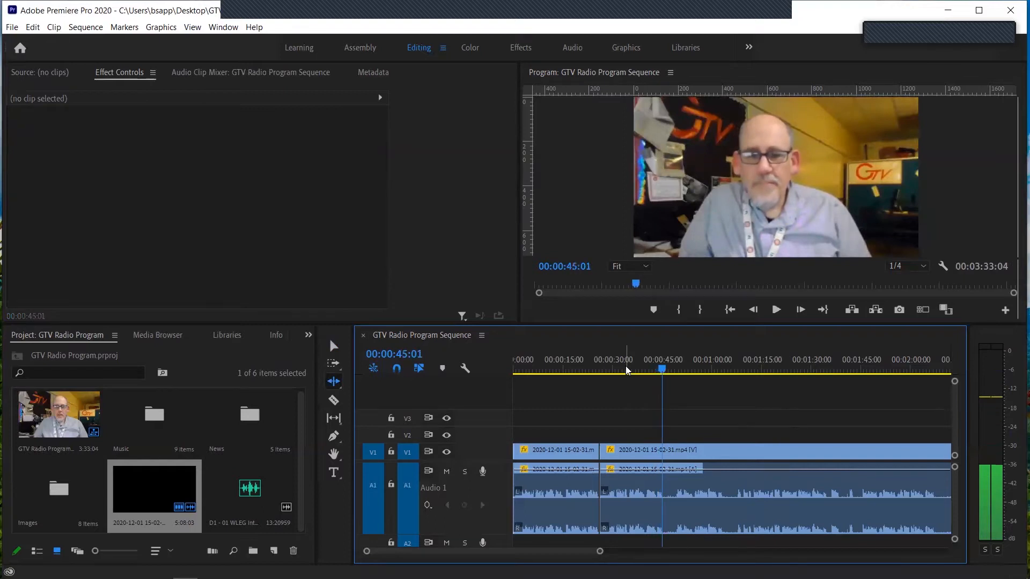
pyautogui.hotkey('ctrl', 'k')
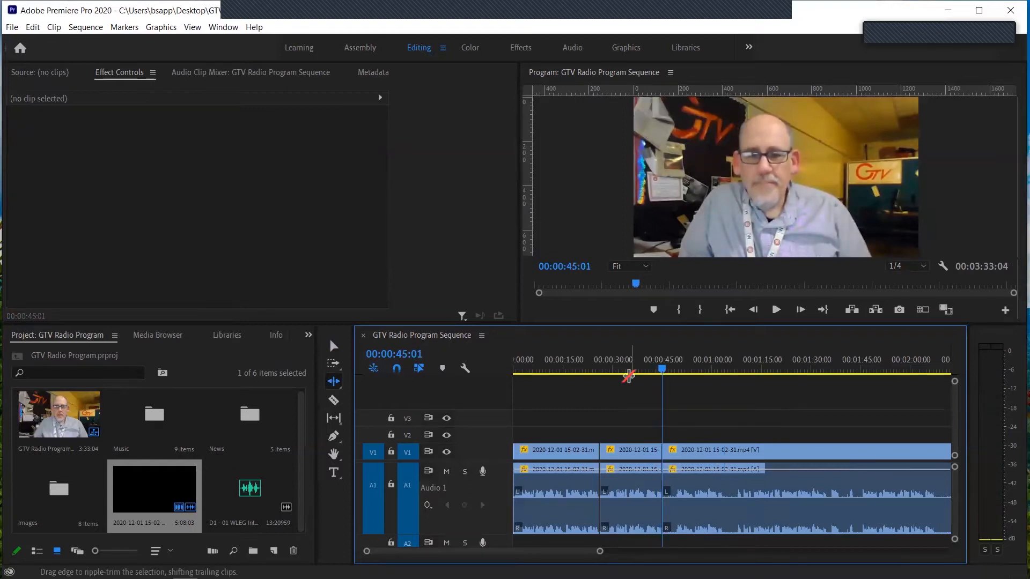
# Ripple-trim about 3.5 seconds off the start of the segment at 00:00:45:01 and split it at about 00:01:00.
pyautogui.press('space')
pyautogui.click(676, 367)
pyautogui.moveTo(662, 452); pyautogui.dragTo(674, 452)
pyautogui.moveTo(675, 370); pyautogui.dragTo(711, 371)
pyautogui.hotkey('ctrl', 'k')
# Play on to find the next speech and ripple-trim 45 seconds off the start of the segment beginning at about 00:01:00.
pyautogui.press('space')
pyautogui.scroll(-3, 670, 364)
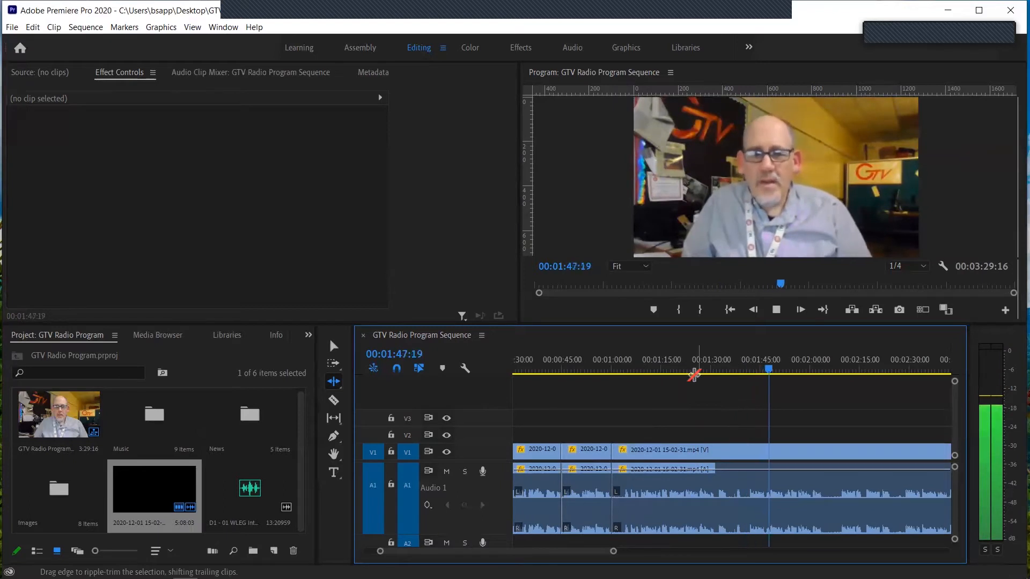
pyautogui.scroll(-4, 627, 359)
pyautogui.moveTo(619, 365); pyautogui.dragTo(627, 370)
pyautogui.click(626, 451)
pyautogui.scroll(3, 626, 451)
pyautogui.click(641, 371)
pyautogui.moveTo(572, 451); pyautogui.dragTo(659, 443)
# Play the fourth segment to the end of its speech and split it at about 00:01:22.
pyautogui.press('space')
pyautogui.press('space')
pyautogui.hotkey('ctrl', 'k')
# Ripple-trim the start of the fifth segment to where its speech begins and split it after the speech at about 00:01:42.
pyautogui.press('space')
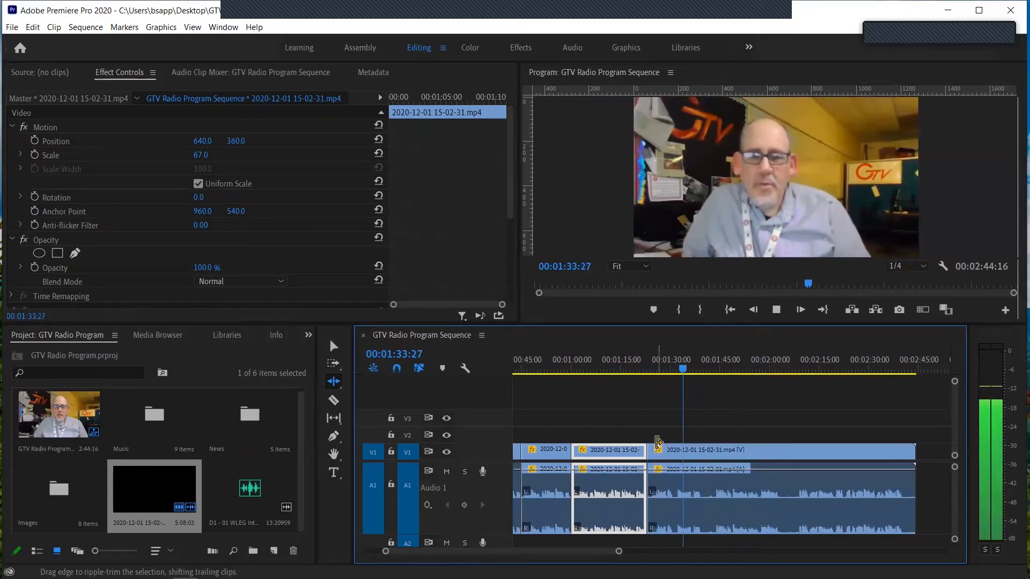
pyautogui.press('space')
pyautogui.moveTo(705, 454); pyautogui.dragTo(771, 455)
pyautogui.moveTo(666, 370); pyautogui.dragTo(698, 370)
pyautogui.press('space')
pyautogui.click(720, 450)
pyautogui.hotkey('ctrl', 'k')
# Ripple-trim the last segment's start to its speech and its end back to 00:02:14:25.
pyautogui.moveTo(719, 451); pyautogui.dragTo(736, 451)
pyautogui.click(715, 363)
pyautogui.press('space')
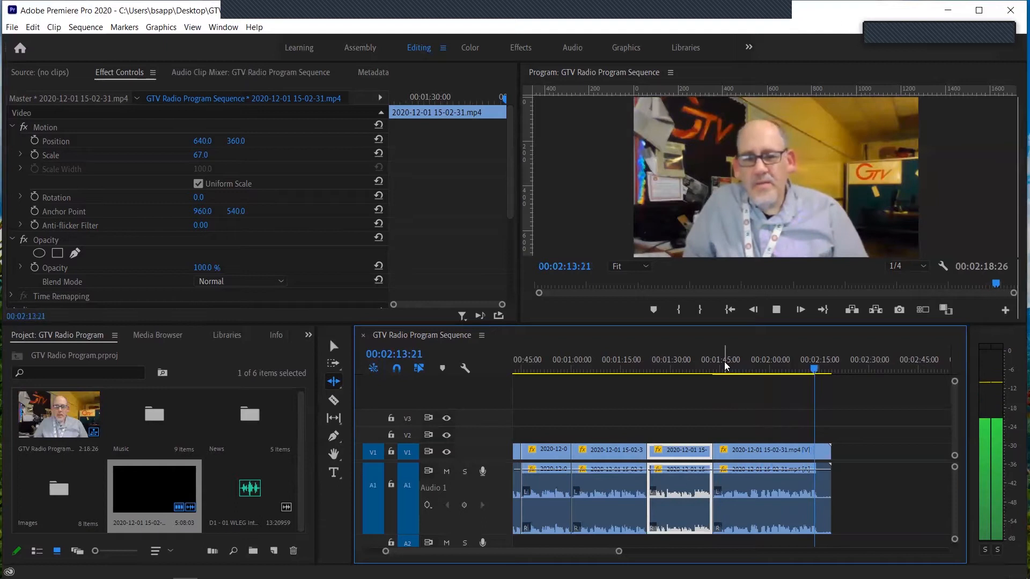
pyautogui.press('space')
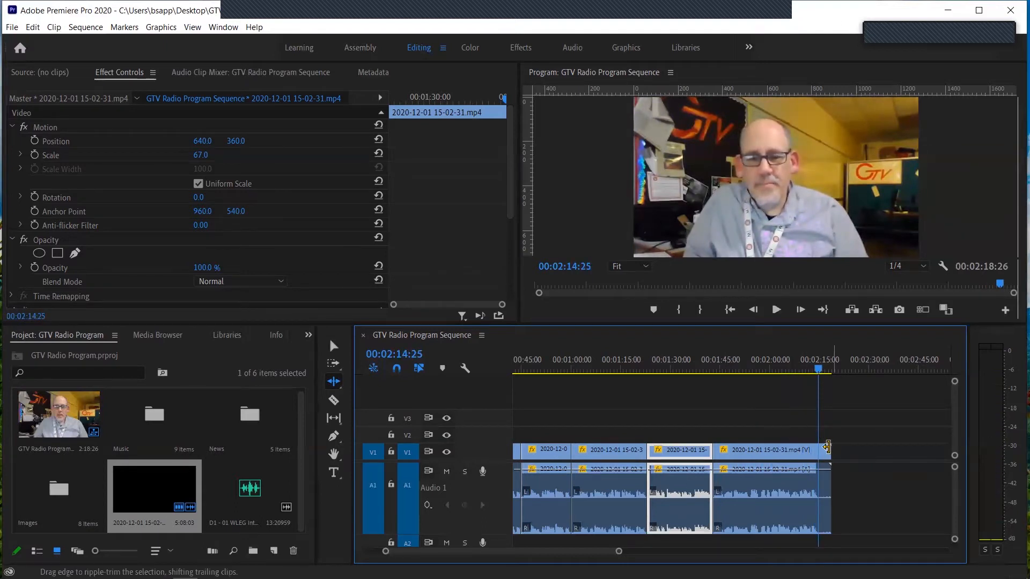
pyautogui.moveTo(824, 445); pyautogui.dragTo(814, 443)
pyautogui.moveTo(815, 443); pyautogui.dragTo(817, 443)
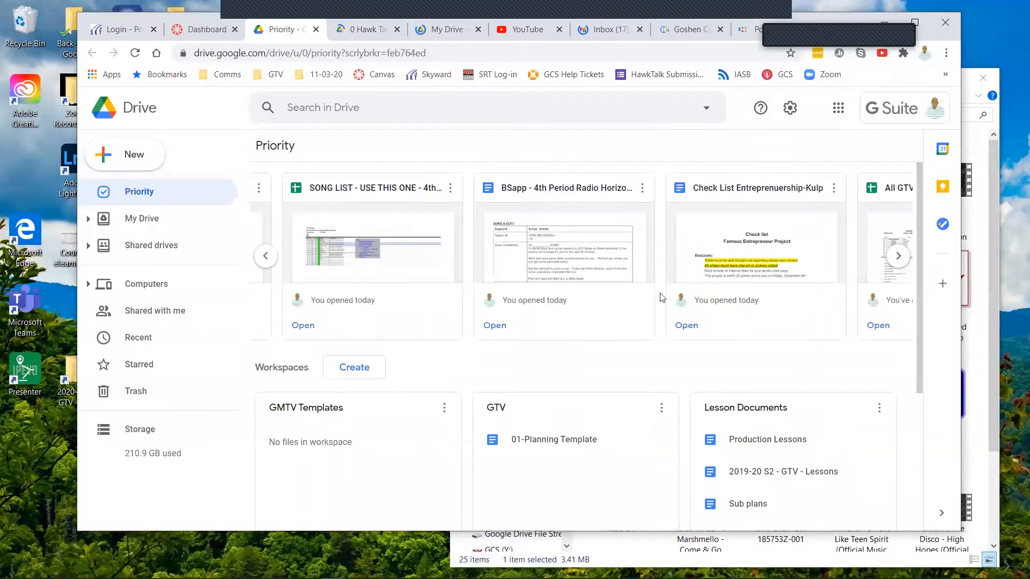
# Open the 4th Period Radio Horizonte script from Google Drive in the browser and review its Bad Guy, Sunflower and Station ID entries.
pyautogui.click(565, 252)
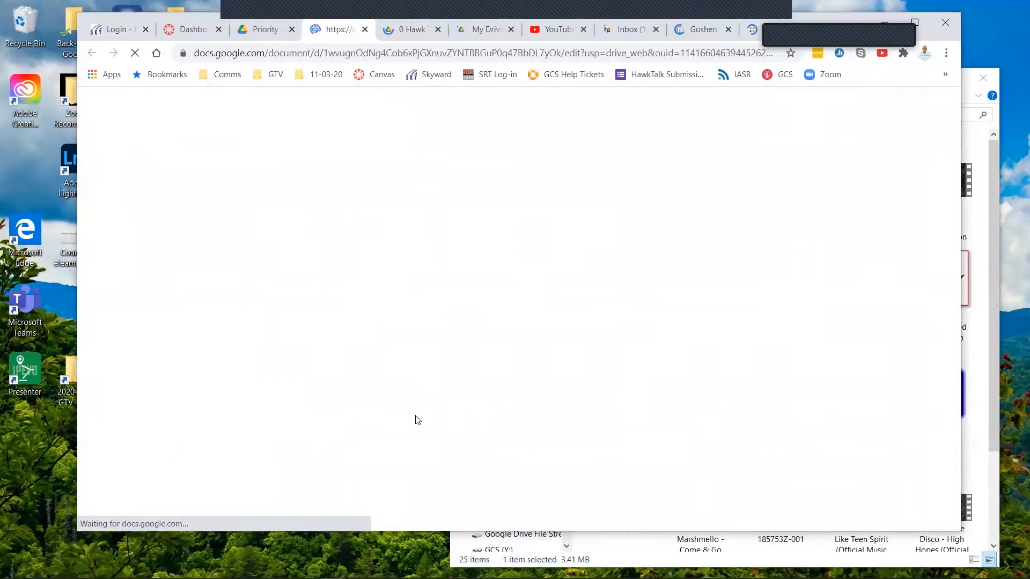
pyautogui.doubleClick(404, 533)
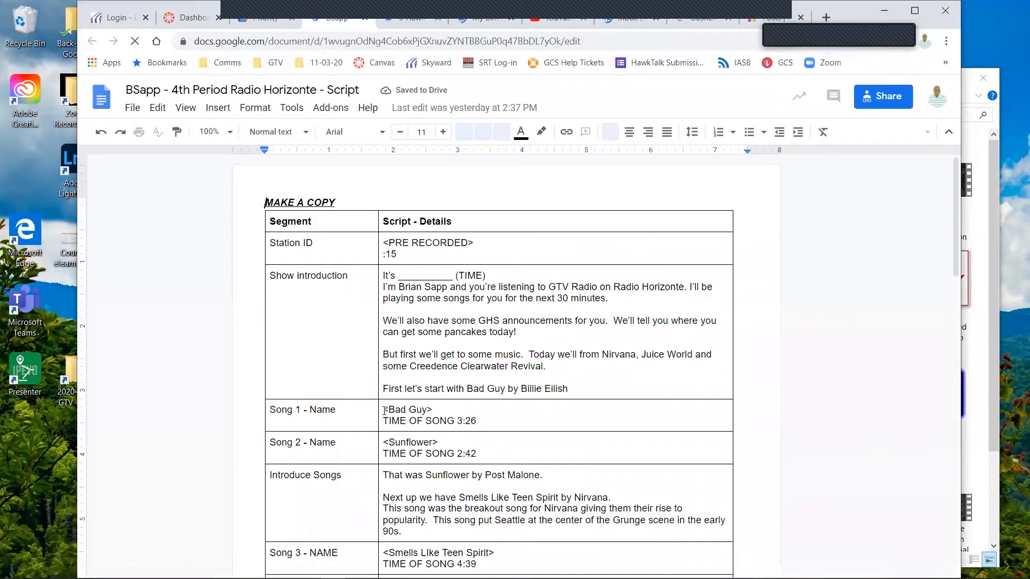
pyautogui.tripleClick(457, 420)
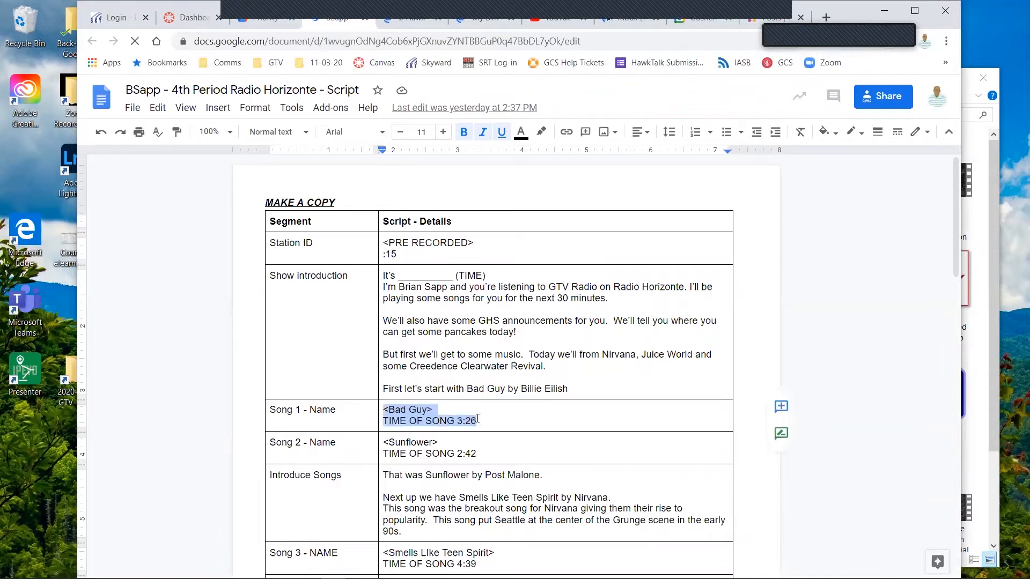
pyautogui.click(386, 444)
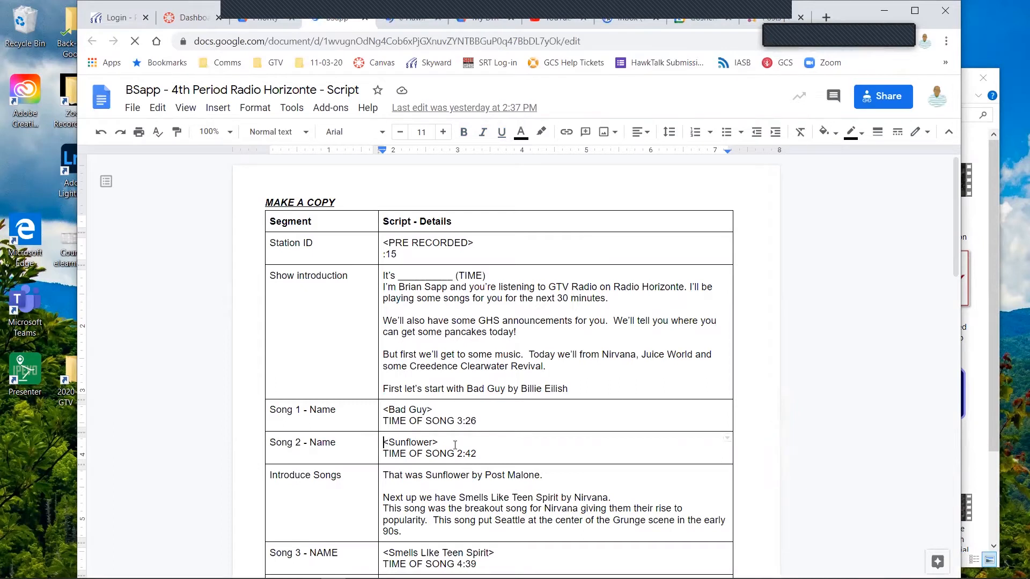
pyautogui.moveTo(386, 444); pyautogui.dragTo(471, 453)
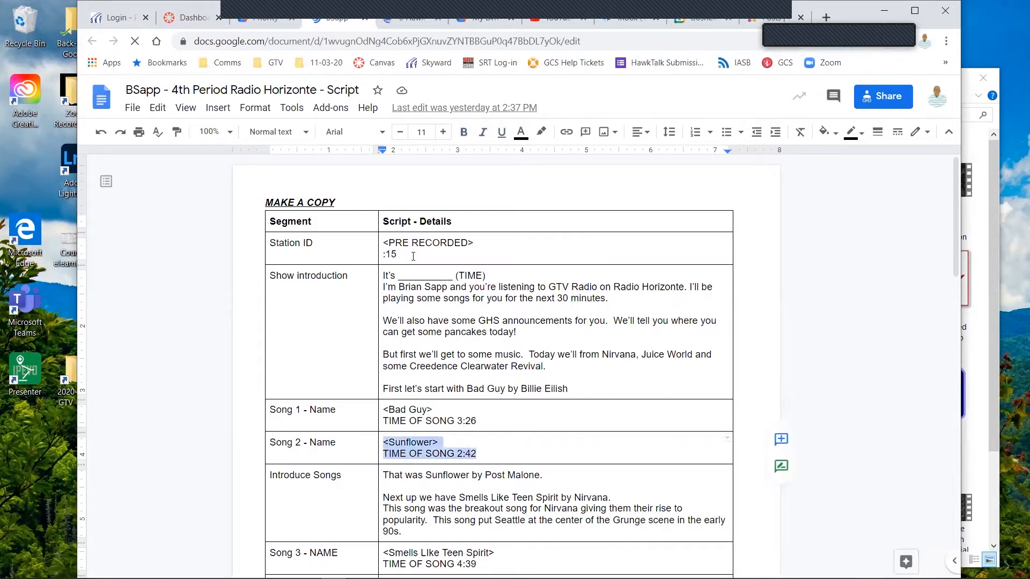
pyautogui.click(384, 244)
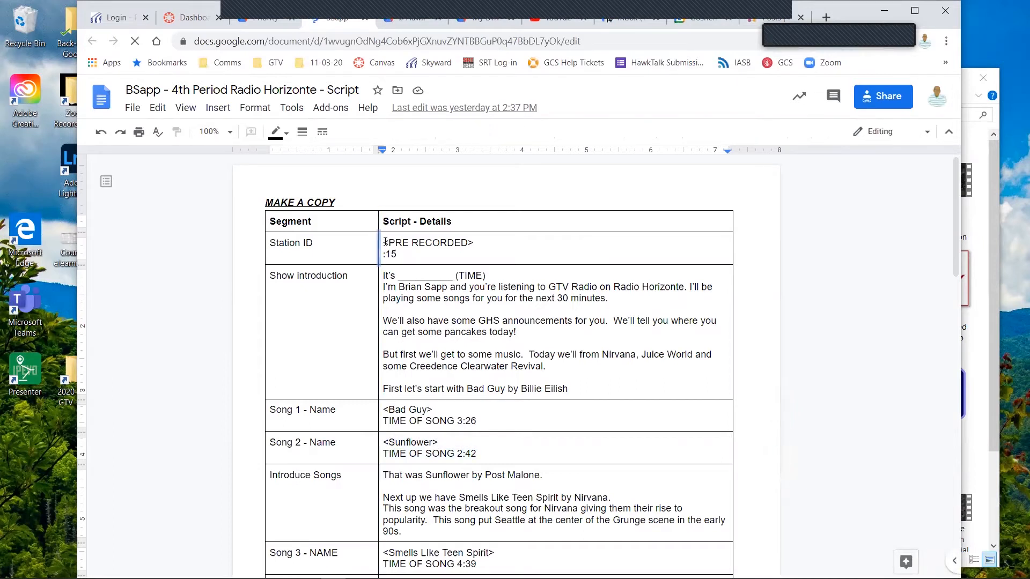
pyautogui.moveTo(399, 252); pyautogui.dragTo(397, 251)
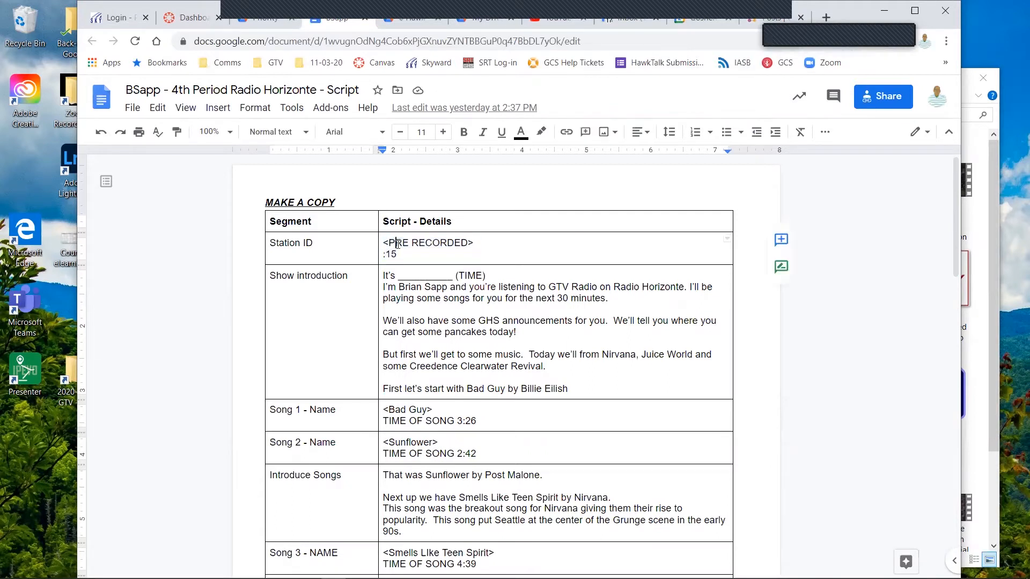
# Switch back to Adobe Premiere Pro and save the project.
pyautogui.hotkey('alt', 'Tab')
pyautogui.hotkey('alt', 'Tab')
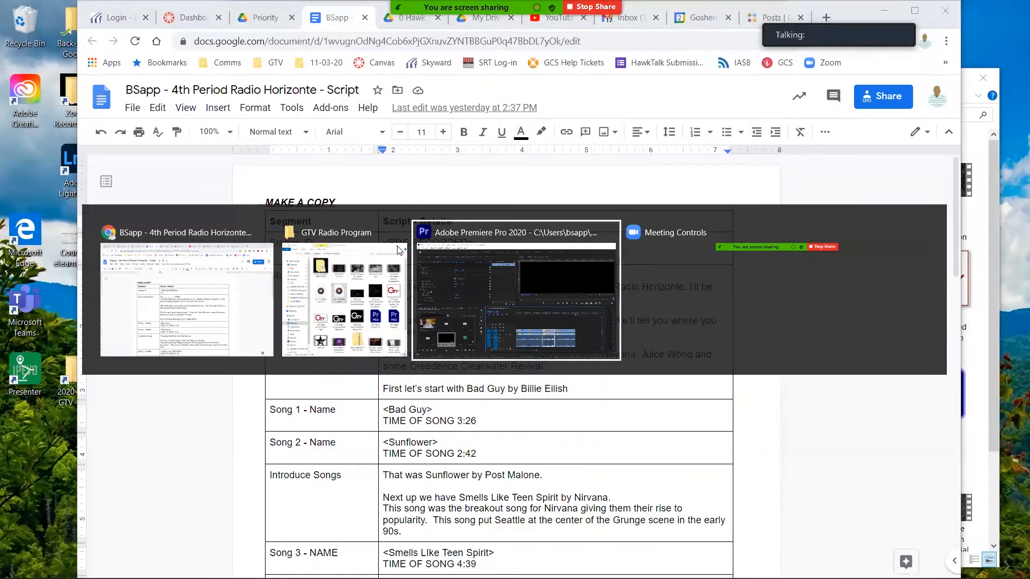
pyautogui.hotkey('ctrl', 's')
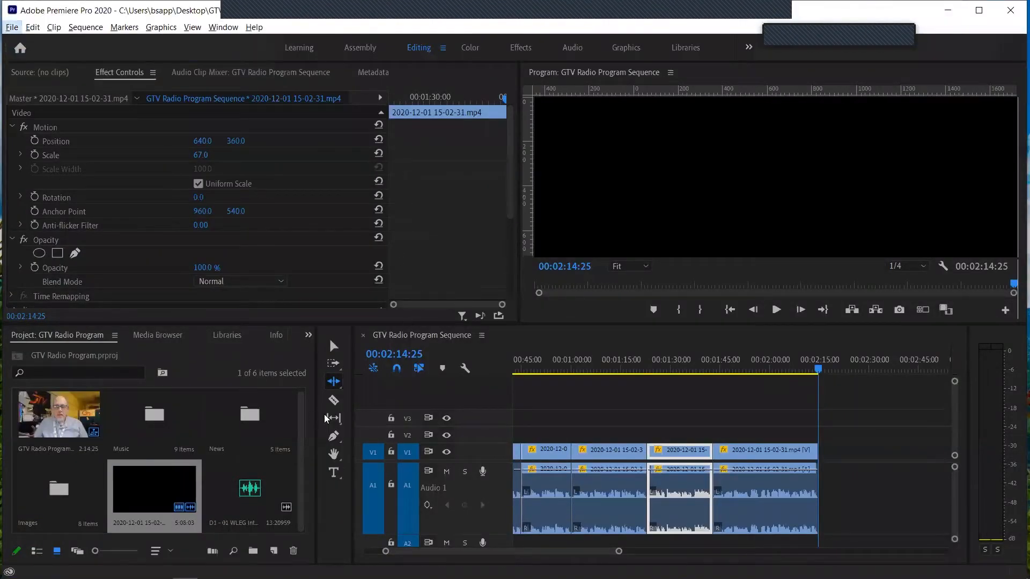
# Return the timeline view and the playhead to the start of the sequence at 00:00:00:00.
pyautogui.click(548, 369)
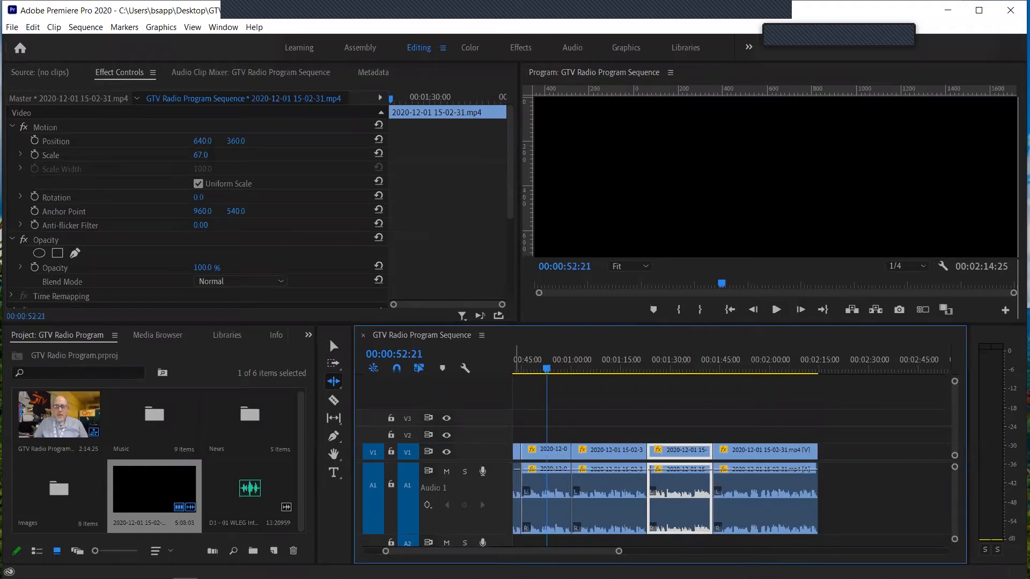
pyautogui.moveTo(504, 551); pyautogui.dragTo(438, 545)
pyautogui.moveTo(522, 367); pyautogui.dragTo(507, 370)
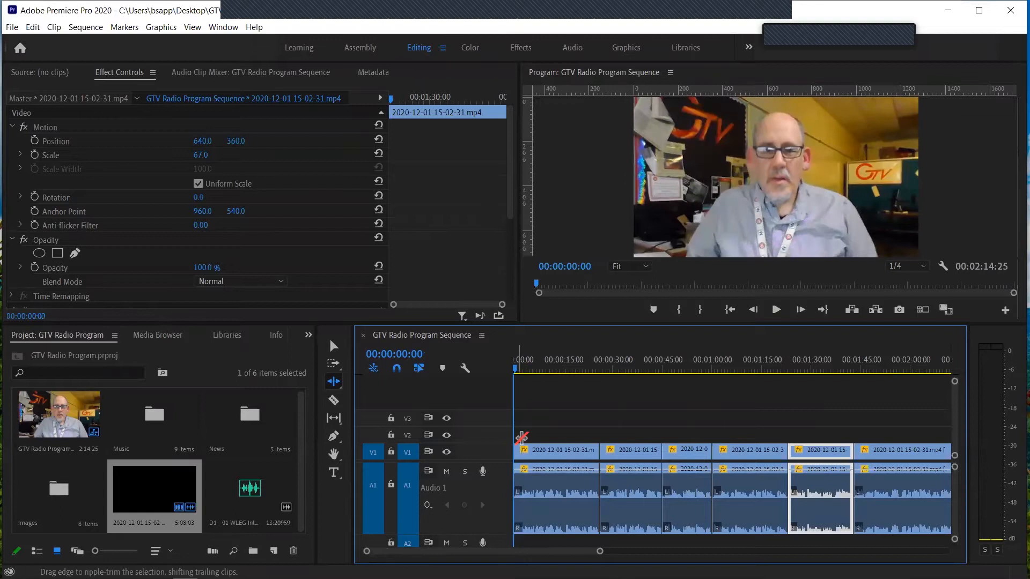
# Place D1 - 01 WLEG Intro.wav at the start of A1 and shift all host segments so they directly follow it.
pyautogui.click(250, 488)
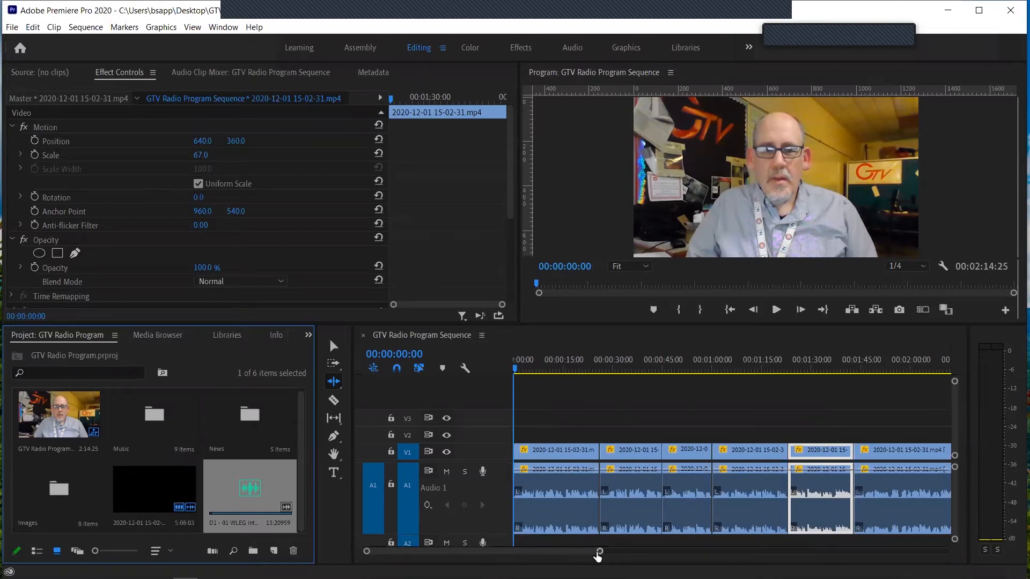
pyautogui.moveTo(599, 552)
pyautogui.mouseDown()
pyautogui.moveTo(588, 554)
pyautogui.moveTo(613, 552)
pyautogui.mouseUp()
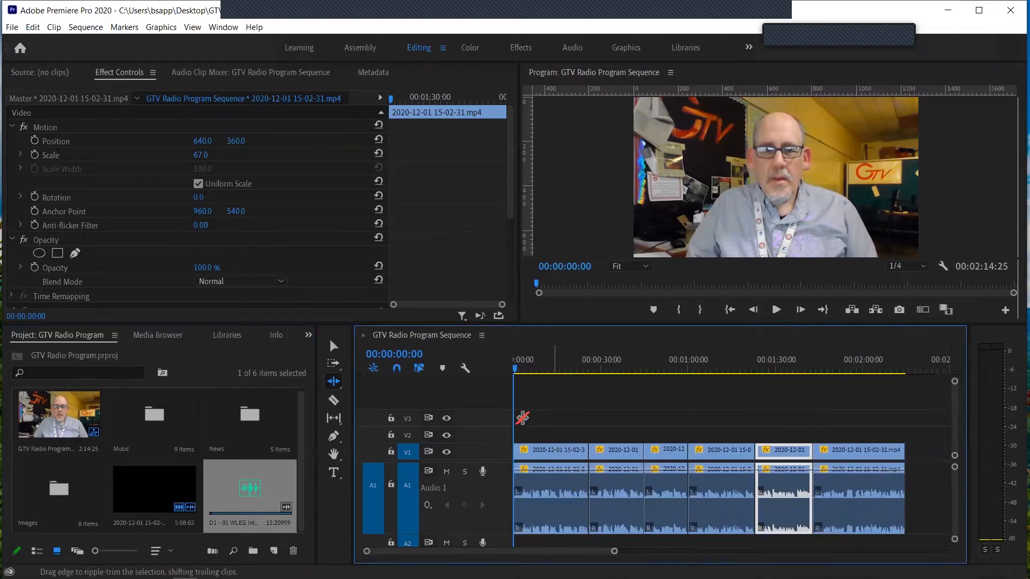
pyautogui.click(333, 345)
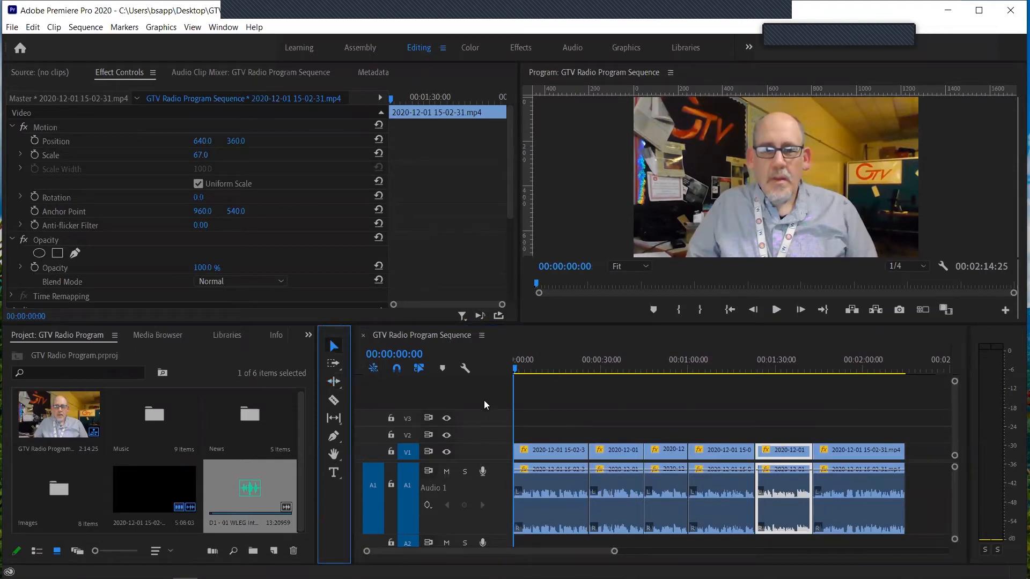
pyautogui.click(525, 427)
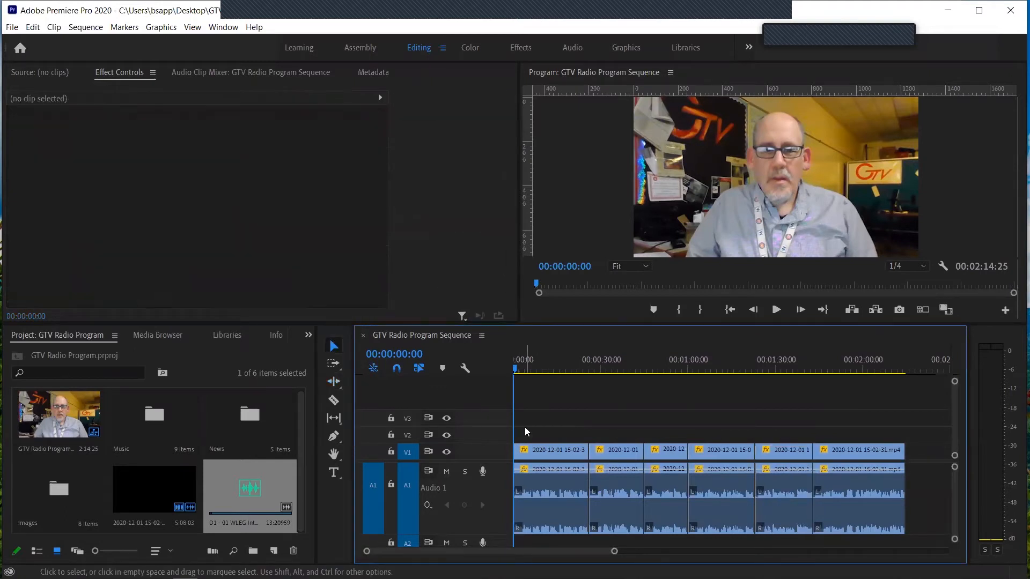
pyautogui.click(619, 552)
pyautogui.moveTo(622, 553); pyautogui.dragTo(644, 553)
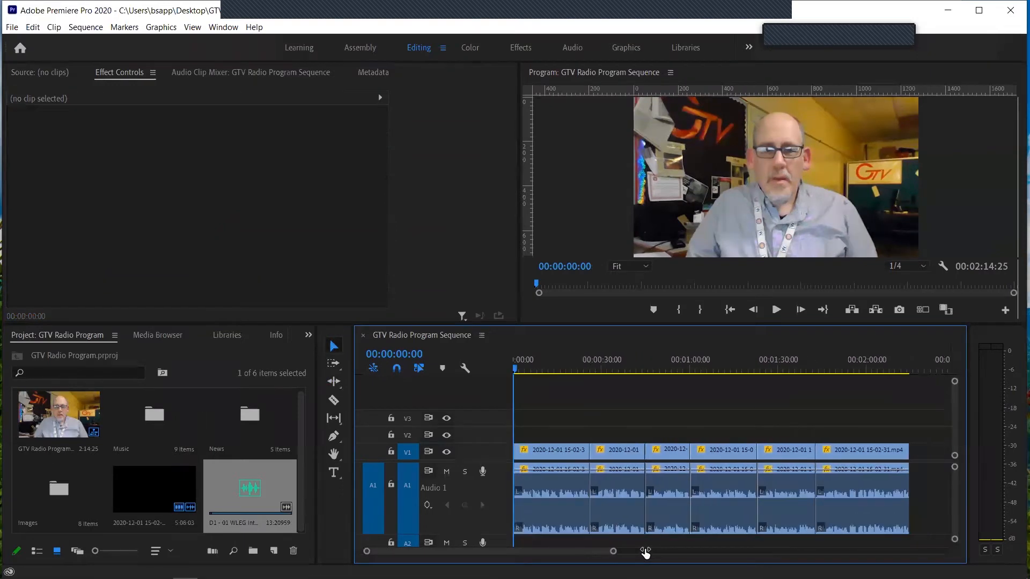
pyautogui.moveTo(530, 432); pyautogui.dragTo(908, 455)
pyautogui.moveTo(562, 488); pyautogui.dragTo(696, 488)
pyautogui.moveTo(249, 491); pyautogui.dragTo(514, 491)
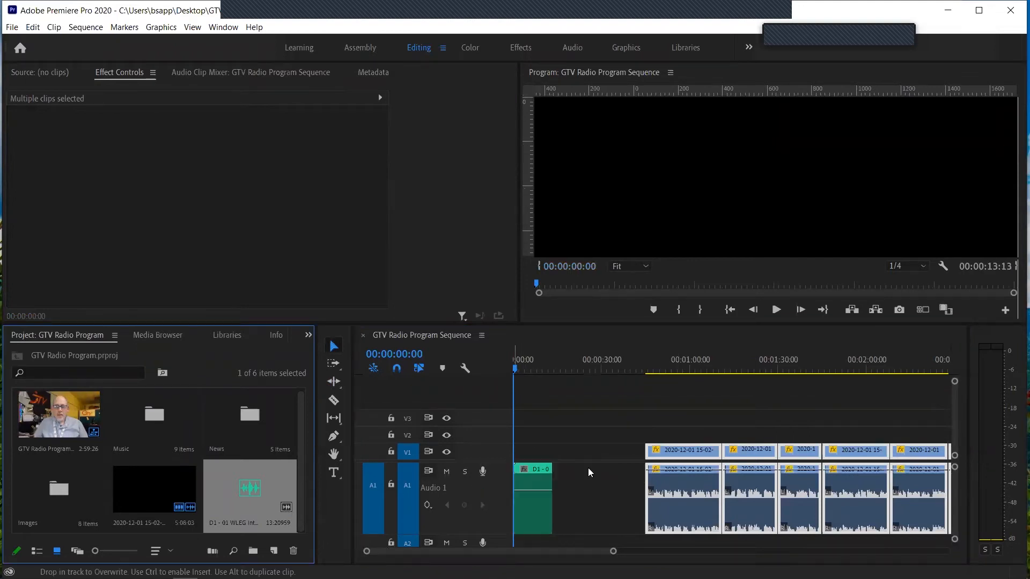
pyautogui.moveTo(683, 450); pyautogui.dragTo(594, 454)
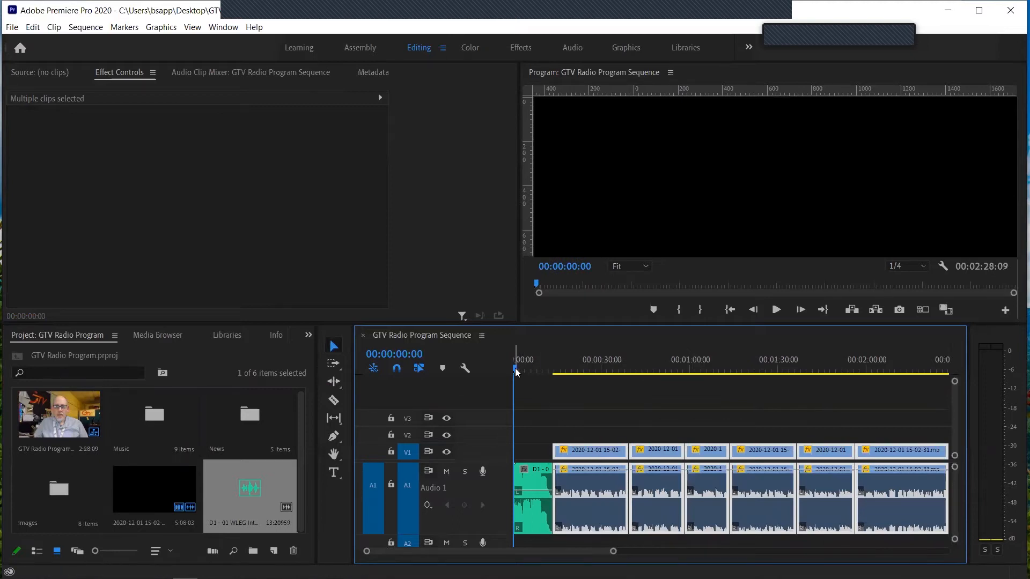
# Play the opening of the intro to check its loudness and lower its volume to about -16.9 dB.
pyautogui.press('space')
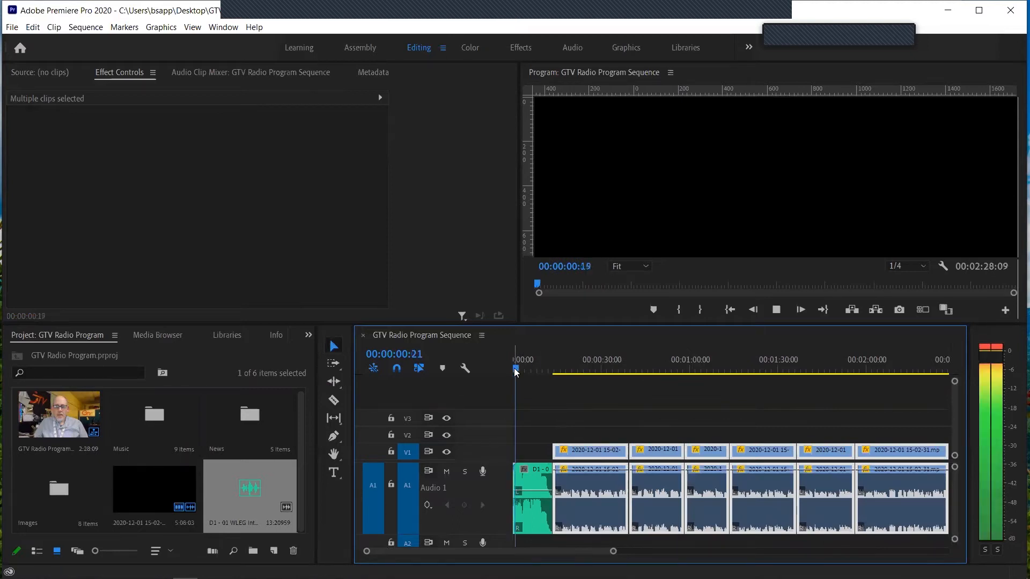
pyautogui.press('space')
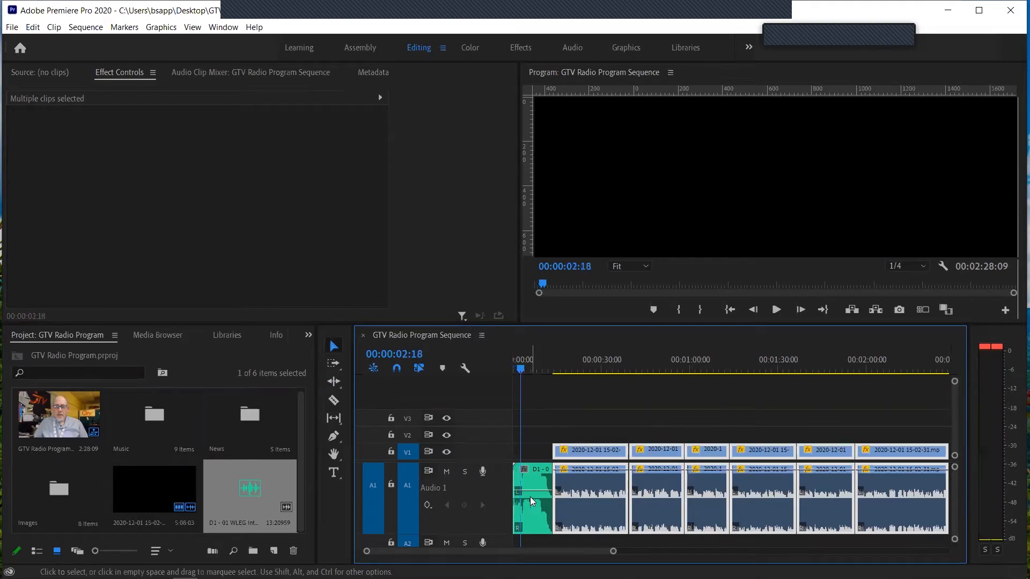
pyautogui.press('space')
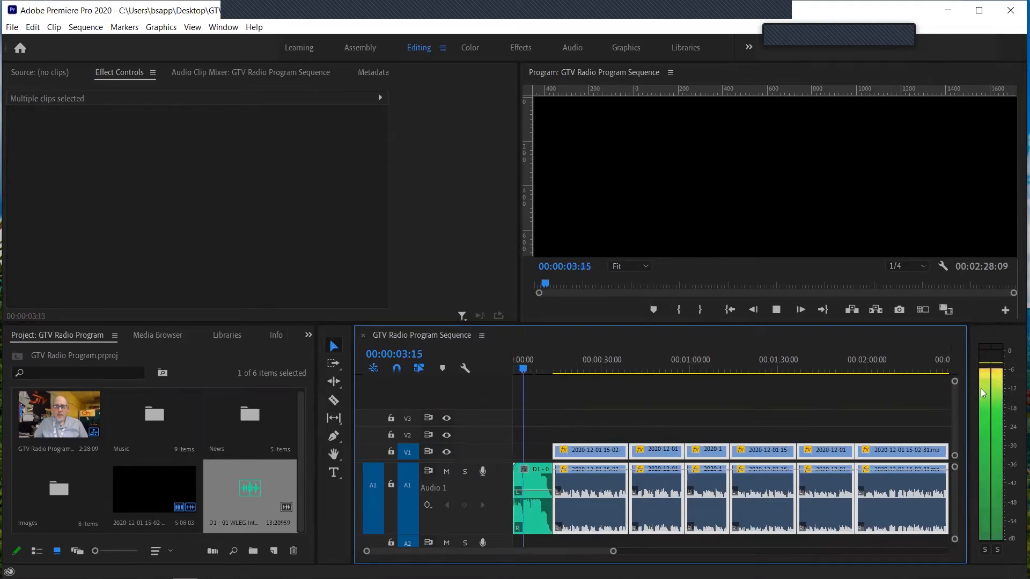
pyautogui.press('space')
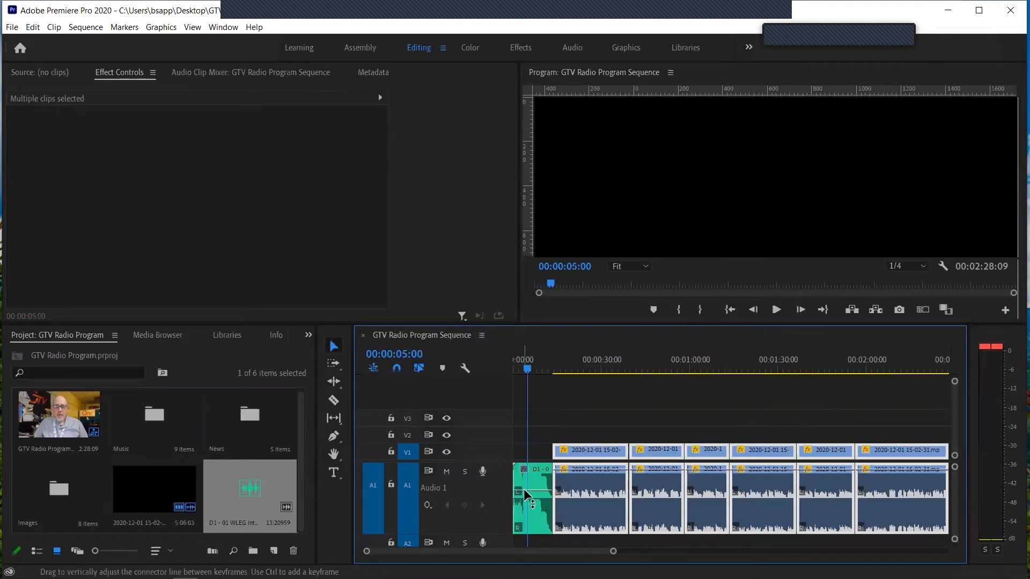
pyautogui.moveTo(525, 490); pyautogui.dragTo(526, 512)
# Replay the intro from the start while watching the audio meters, and raise its volume to -12.0 dB.
pyautogui.moveTo(525, 370); pyautogui.dragTo(494, 368)
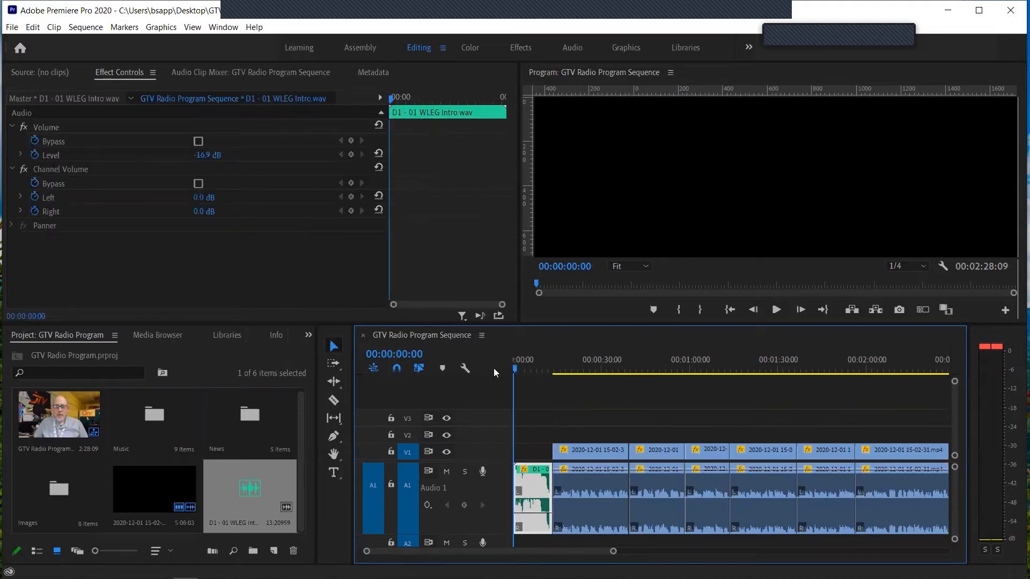
pyautogui.press('space')
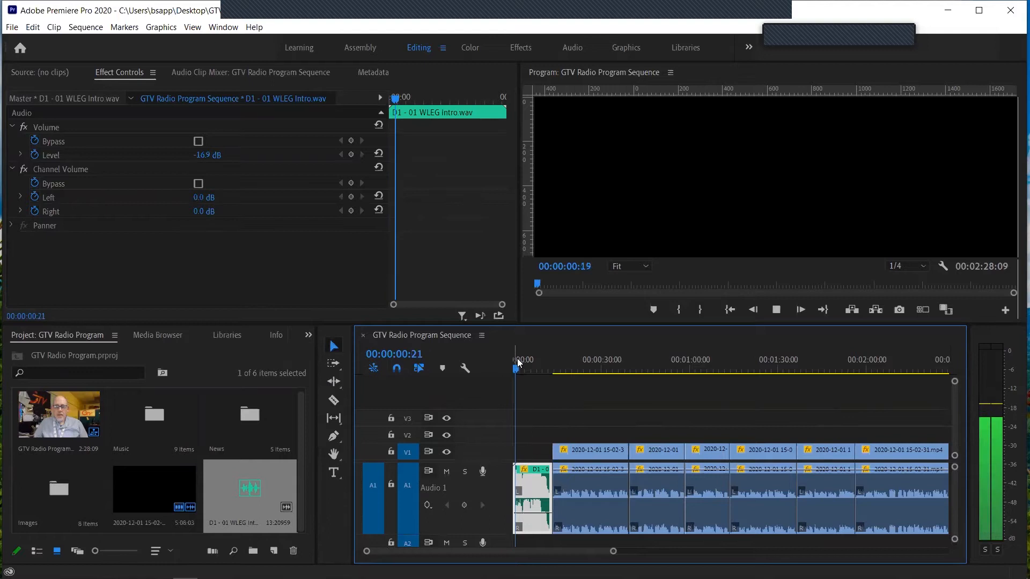
pyautogui.press('space')
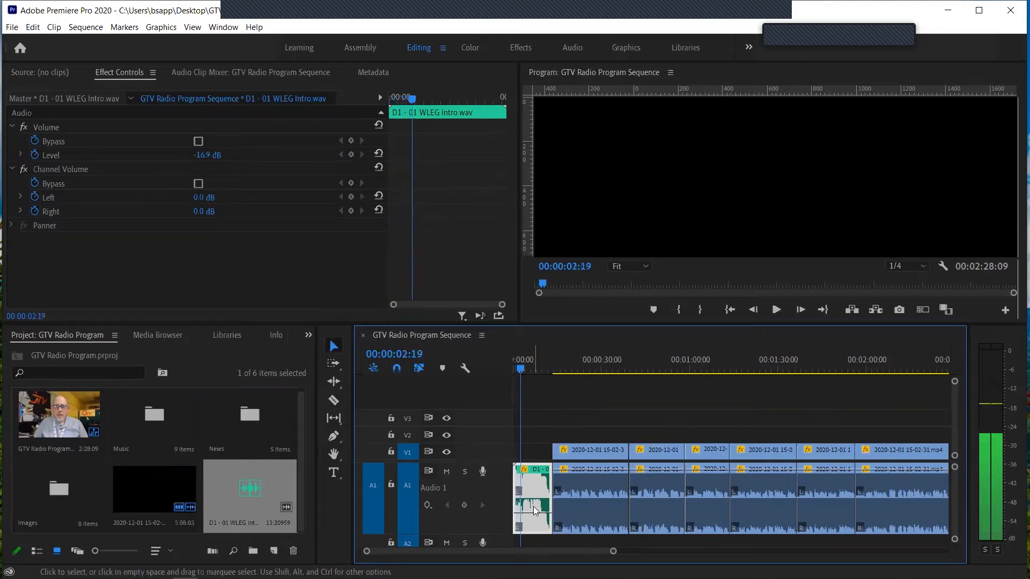
pyautogui.press('space')
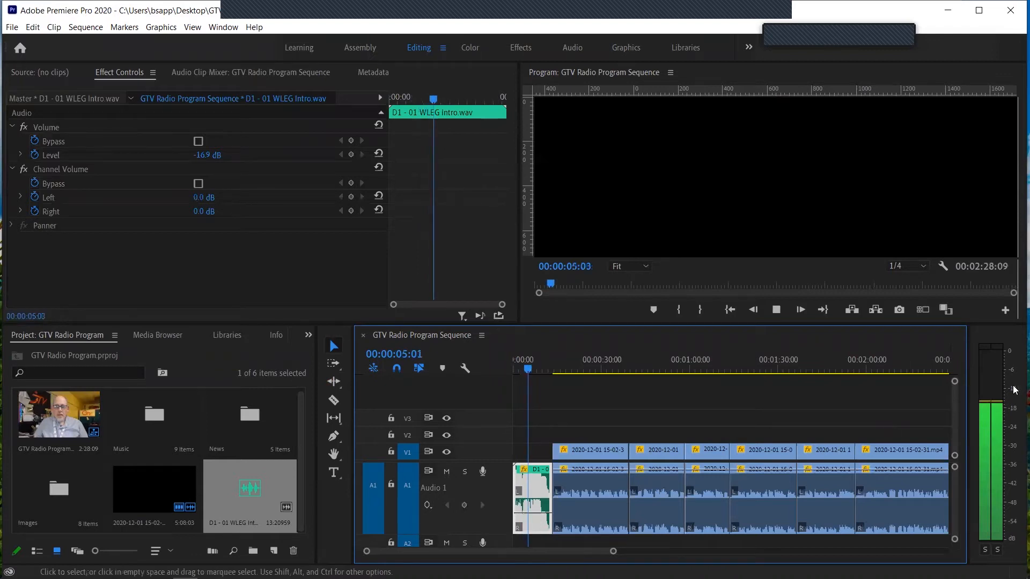
pyautogui.press('space')
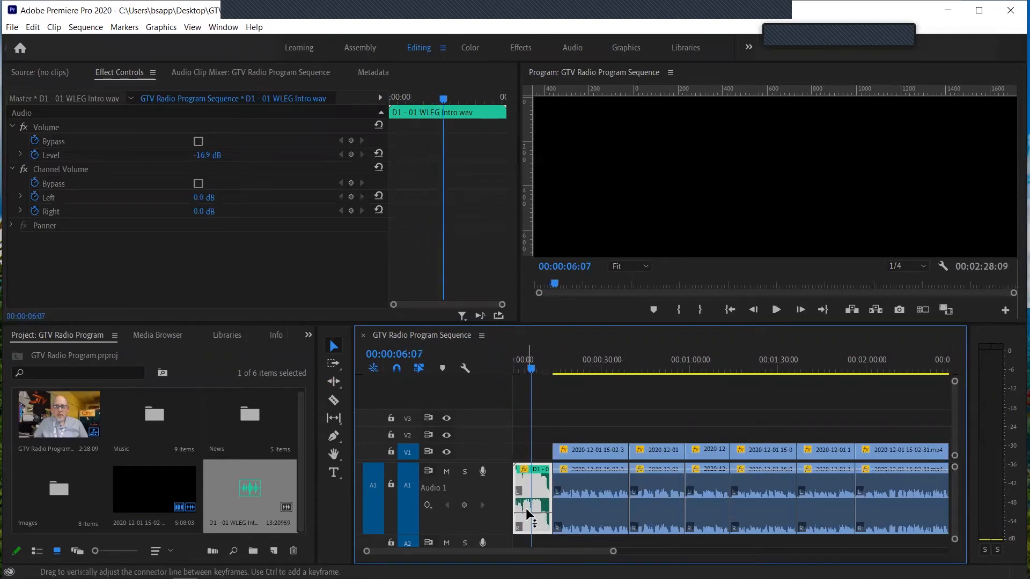
pyautogui.moveTo(526, 507); pyautogui.dragTo(526, 503)
# Play the rest of the intro through to the beginning of the host's first segment.
pyautogui.press('space')
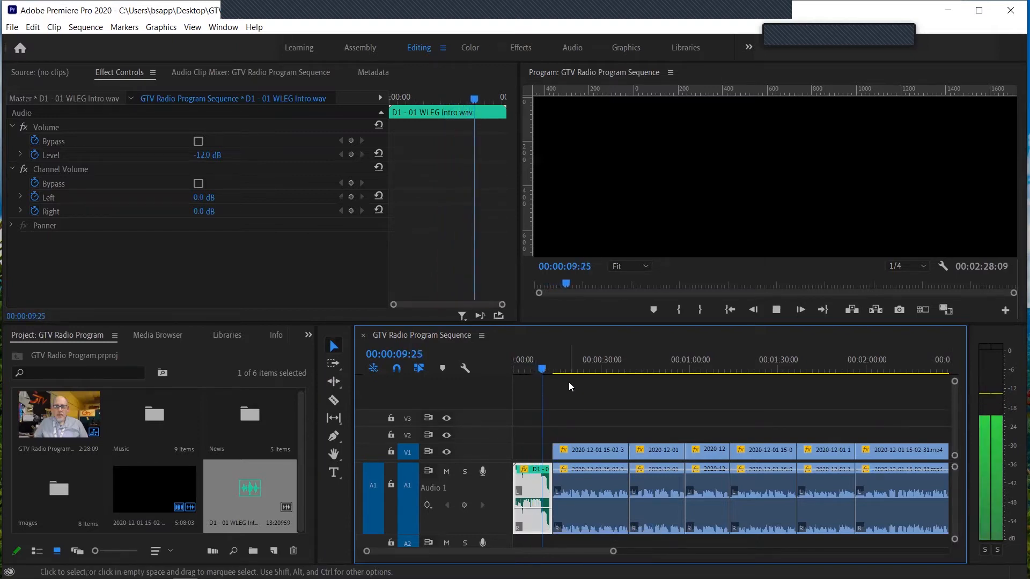
pyautogui.press('space')
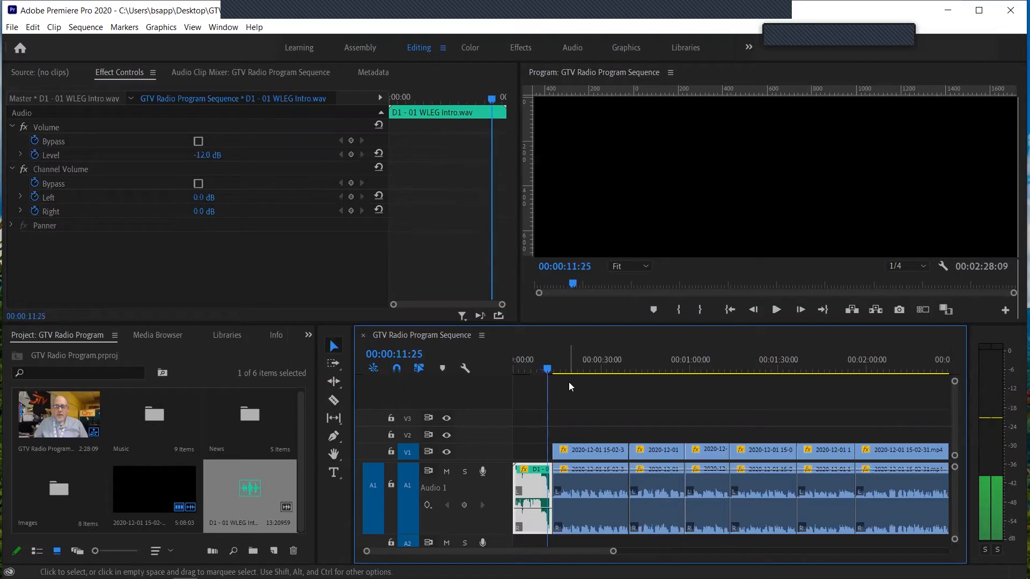
pyautogui.press('space')
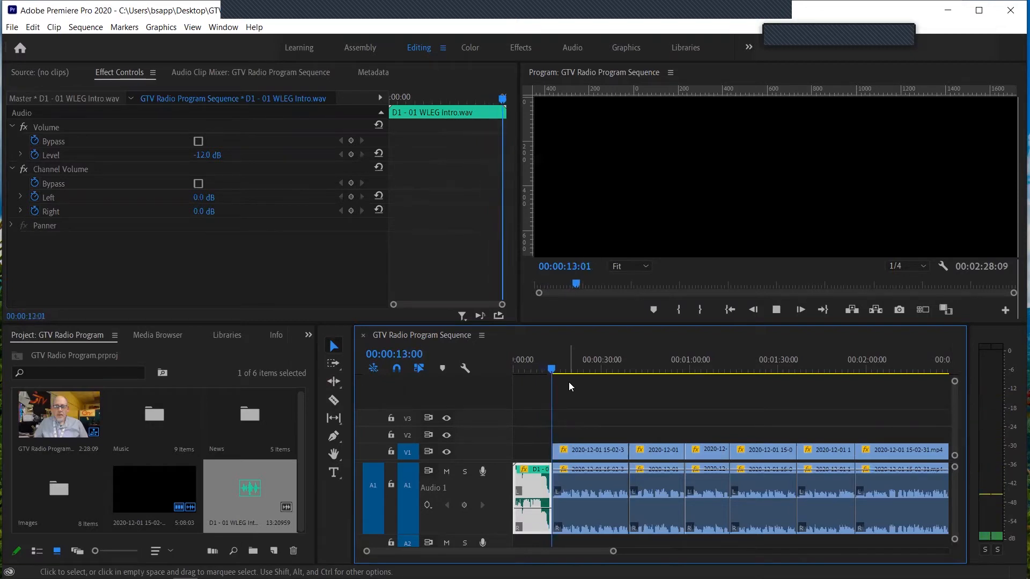
pyautogui.press('space')
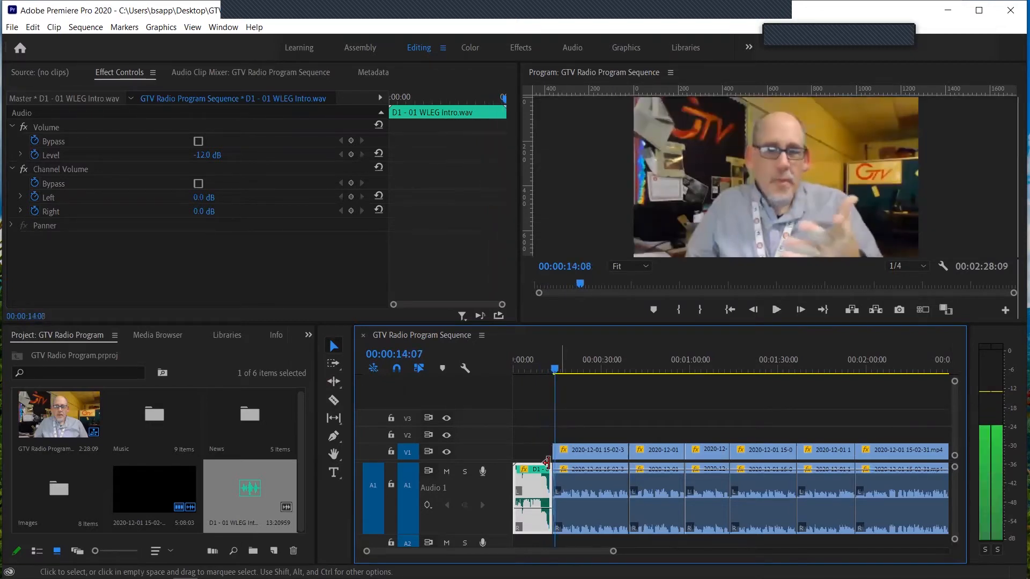
# Trim the first host segment's start to 00:00:14:01 and ripple-delete the gap left after the intro.
pyautogui.moveTo(613, 551); pyautogui.dragTo(541, 544)
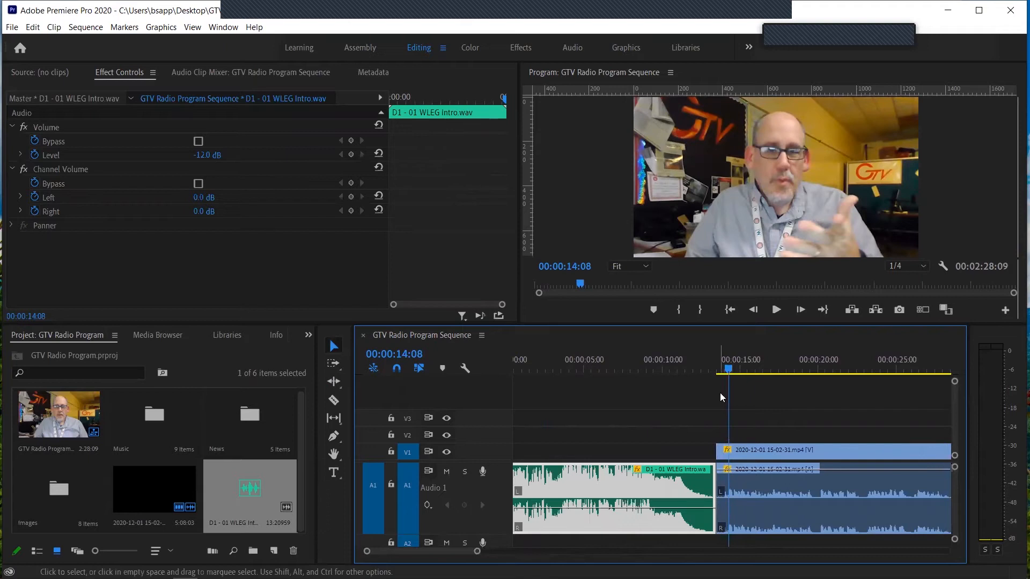
pyautogui.click(725, 369)
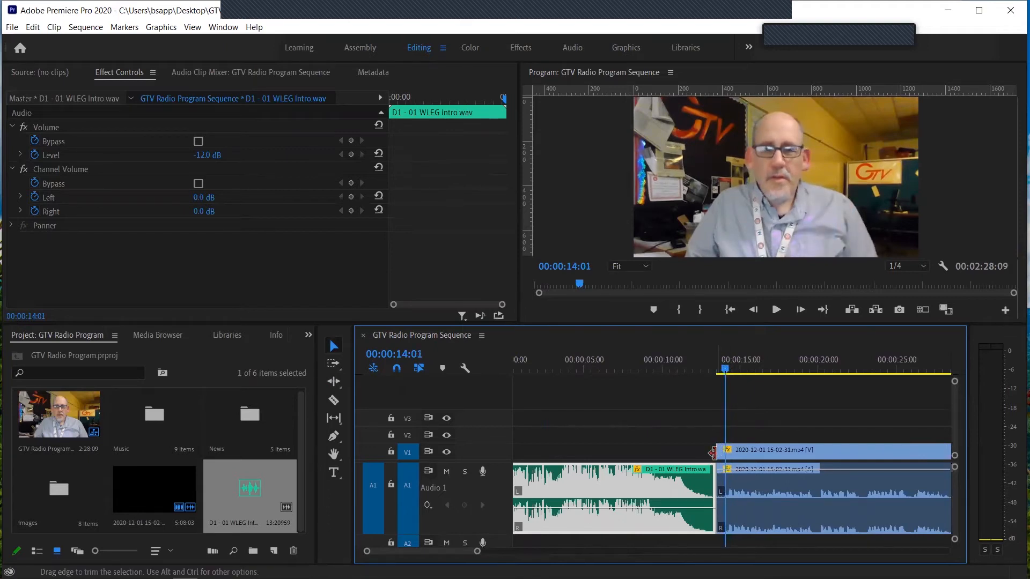
pyautogui.moveTo(712, 453); pyautogui.dragTo(724, 453)
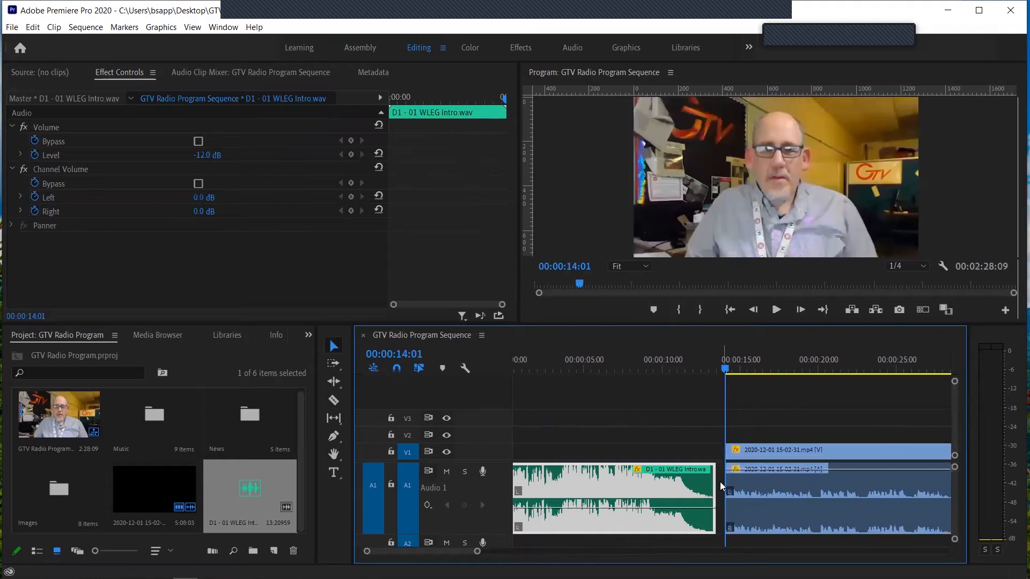
pyautogui.click(720, 485)
pyautogui.press('Delete')
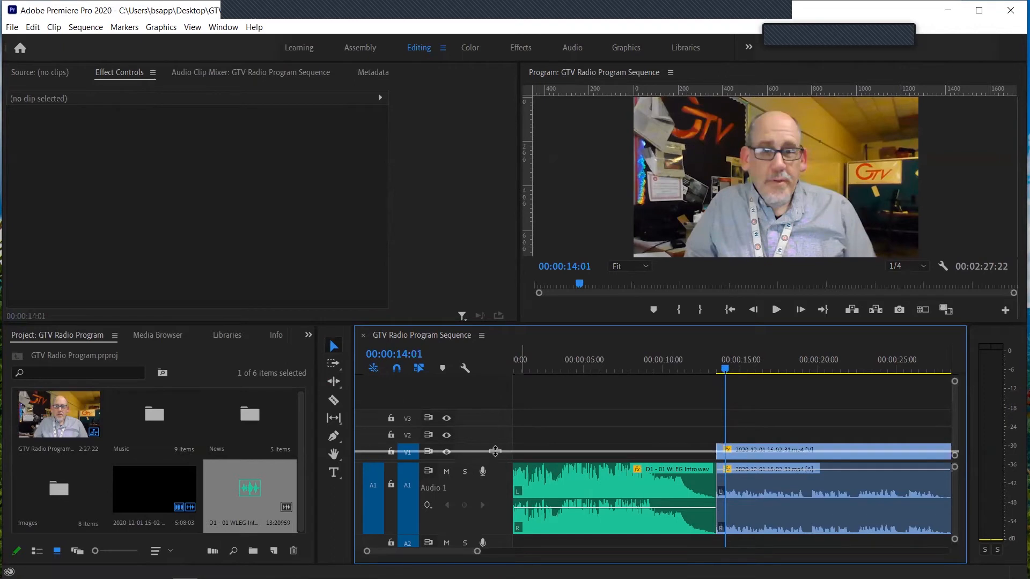
# Move the intro down to audio track A2 and shift the first host segment earlier to overlap the intro's fade-out.
pyautogui.scroll(-1, 639, 471)
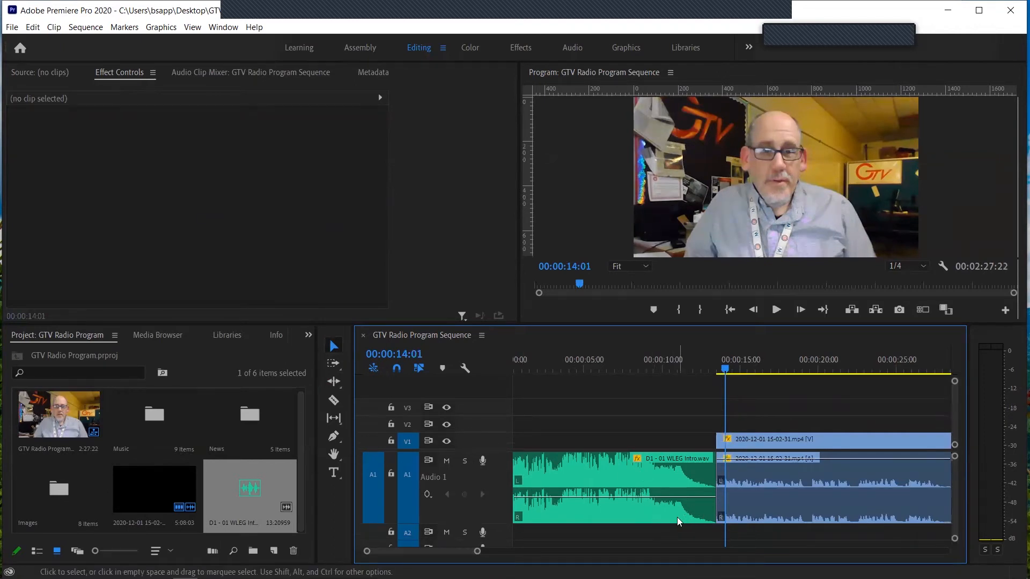
pyautogui.moveTo(672, 511); pyautogui.dragTo(676, 531)
pyautogui.moveTo(744, 436); pyautogui.dragTo(716, 438)
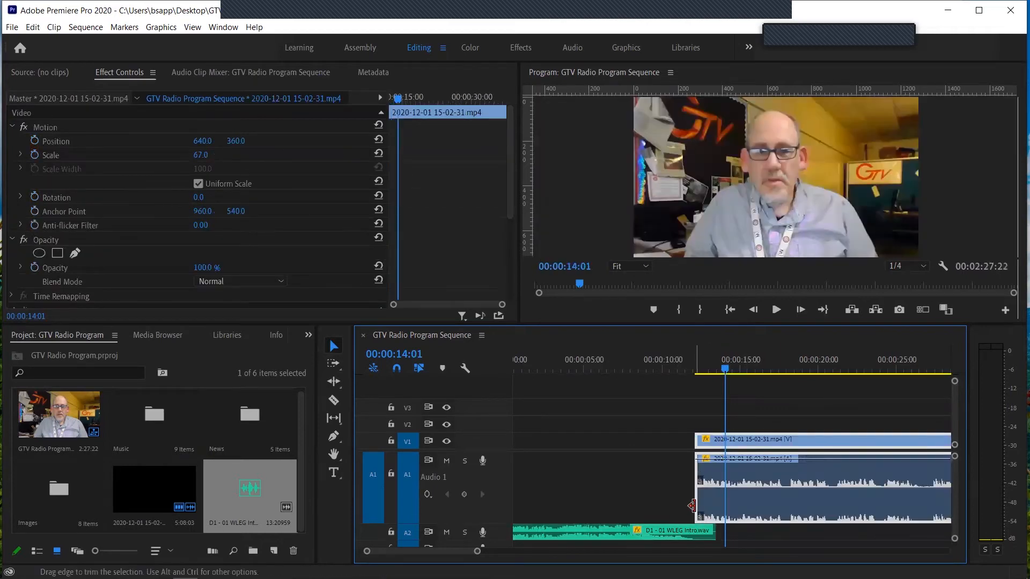
# Increase the height of audio track A2 to show the intro's waveform in full.
pyautogui.scroll(-1, 689, 515)
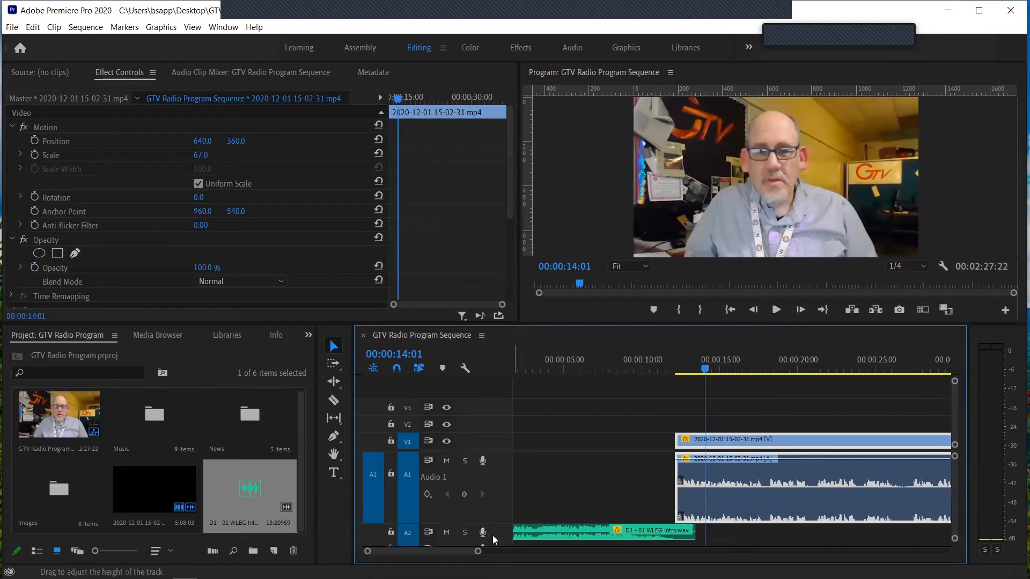
pyautogui.moveTo(492, 535); pyautogui.dragTo(500, 551)
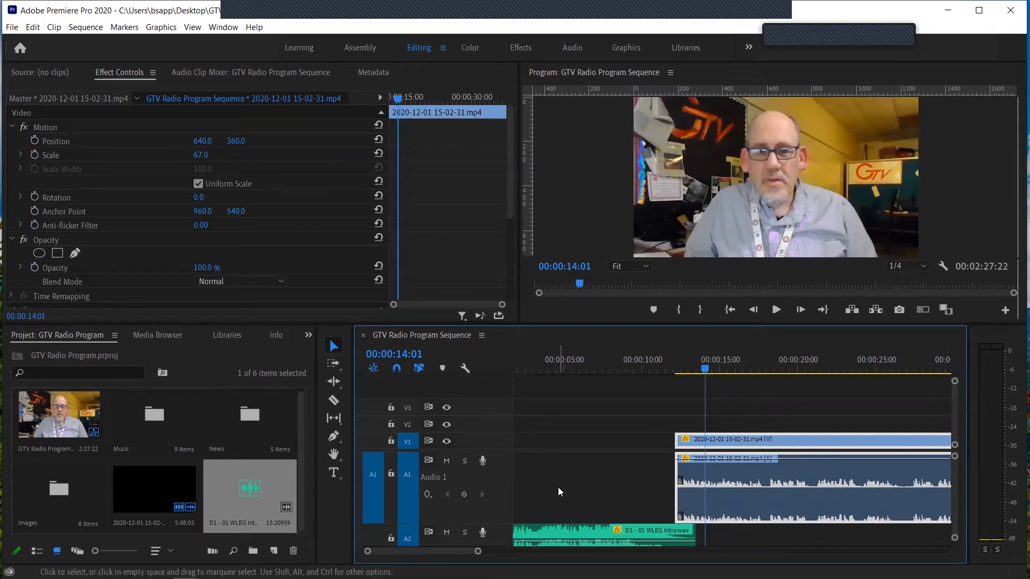
pyautogui.scroll(-3, 559, 488)
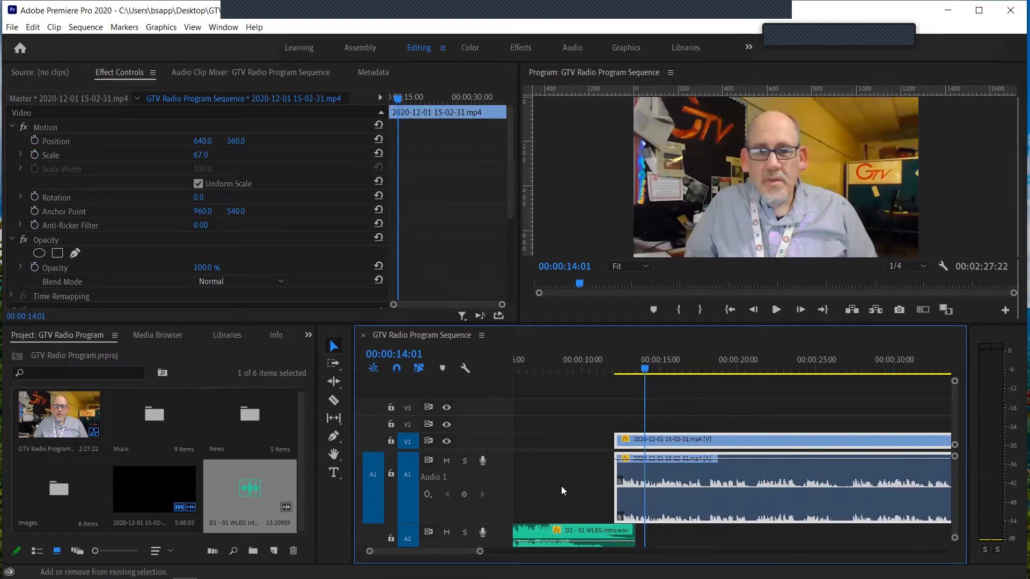
pyautogui.scroll(2, 561, 486)
pyautogui.scroll(-1, 561, 486)
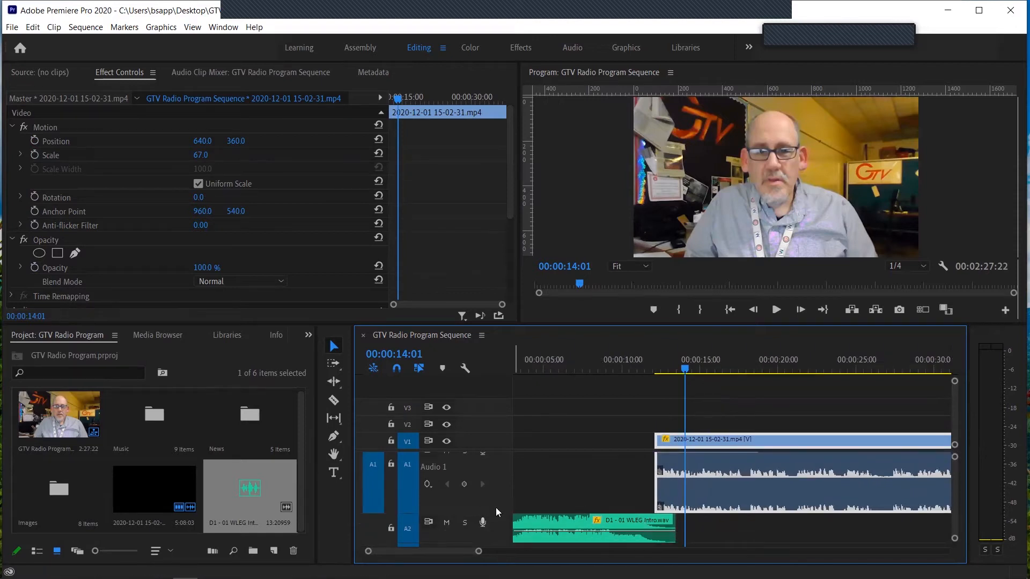
pyautogui.moveTo(496, 514); pyautogui.dragTo(497, 542)
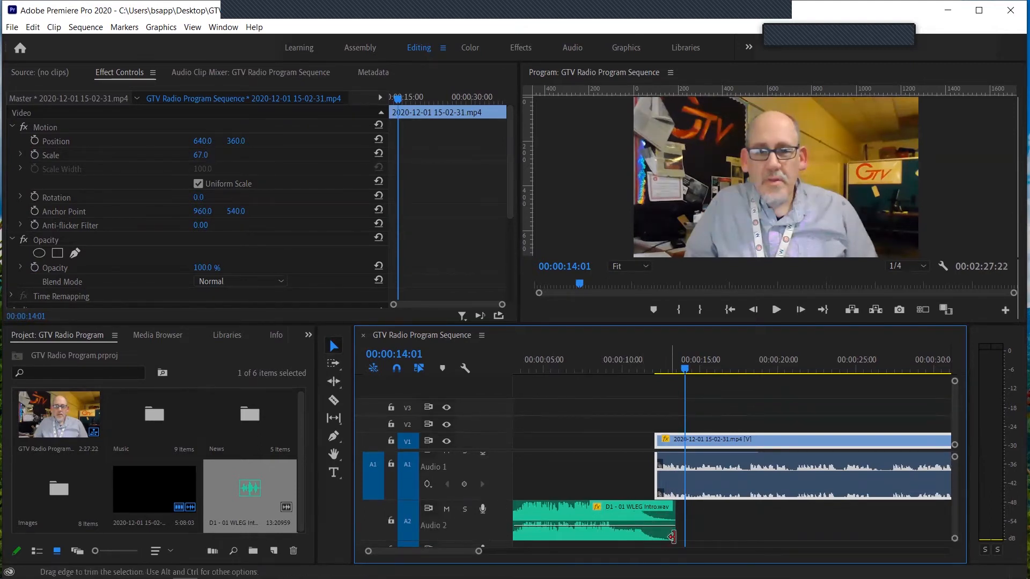
# Shift the first host segment slightly earlier over the intro's fade-out and play back the overlap.
pyautogui.moveTo(730, 442); pyautogui.dragTo(717, 438)
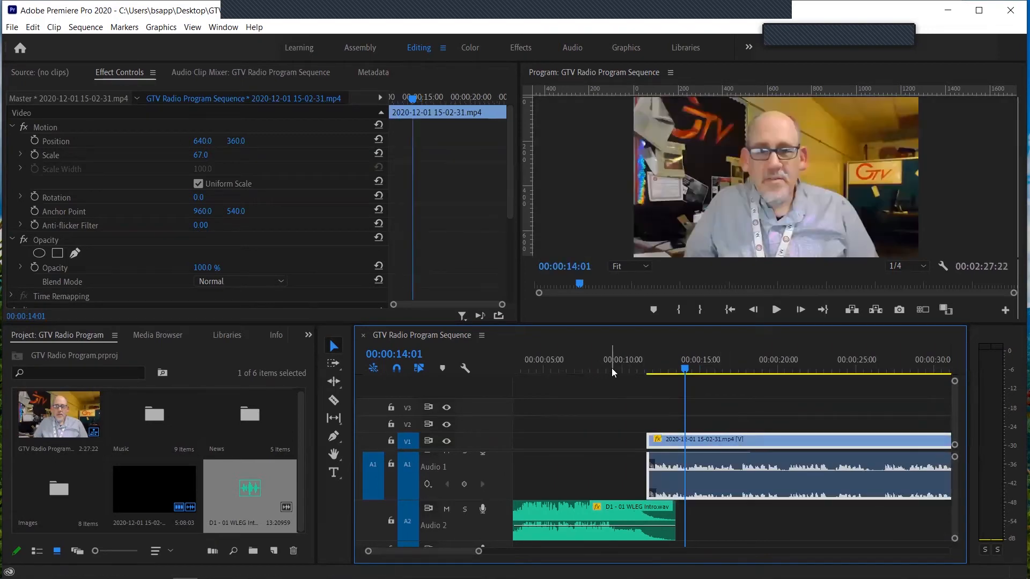
pyautogui.click(611, 369)
pyautogui.press('space')
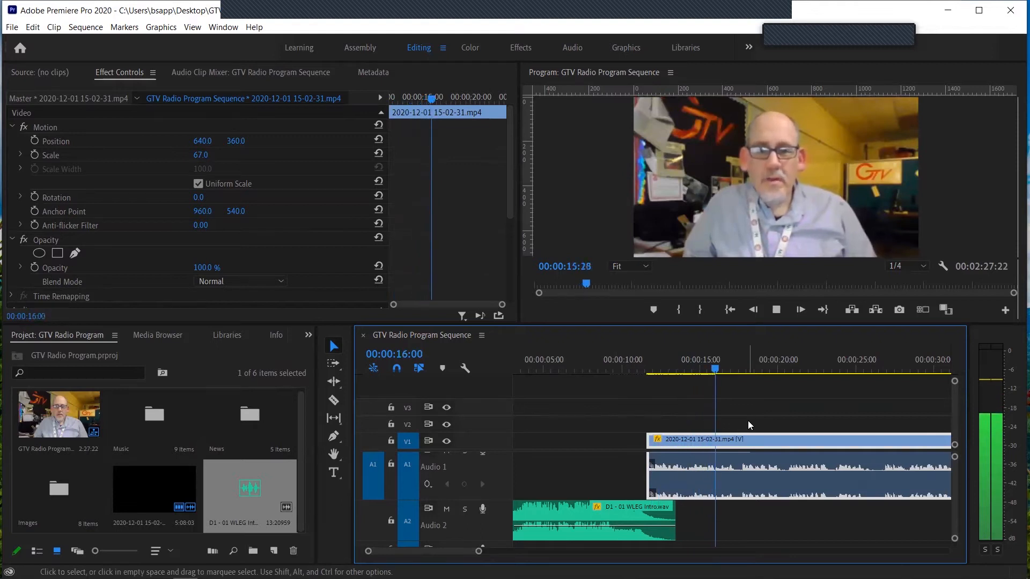
pyautogui.press('space')
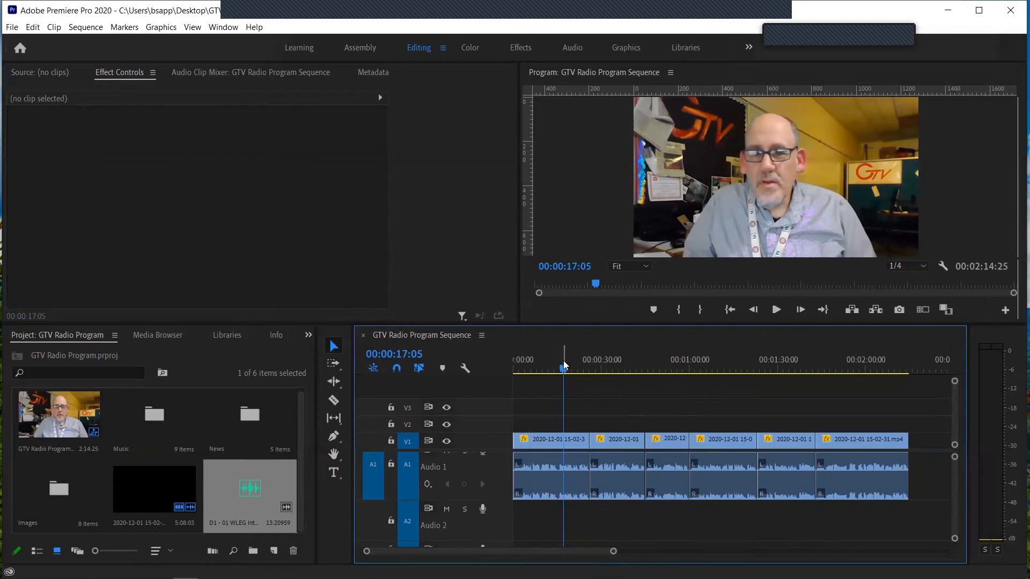
# Return the playhead to the start of the sequence at 00:00:00:00.
pyautogui.moveTo(564, 367); pyautogui.dragTo(503, 357)
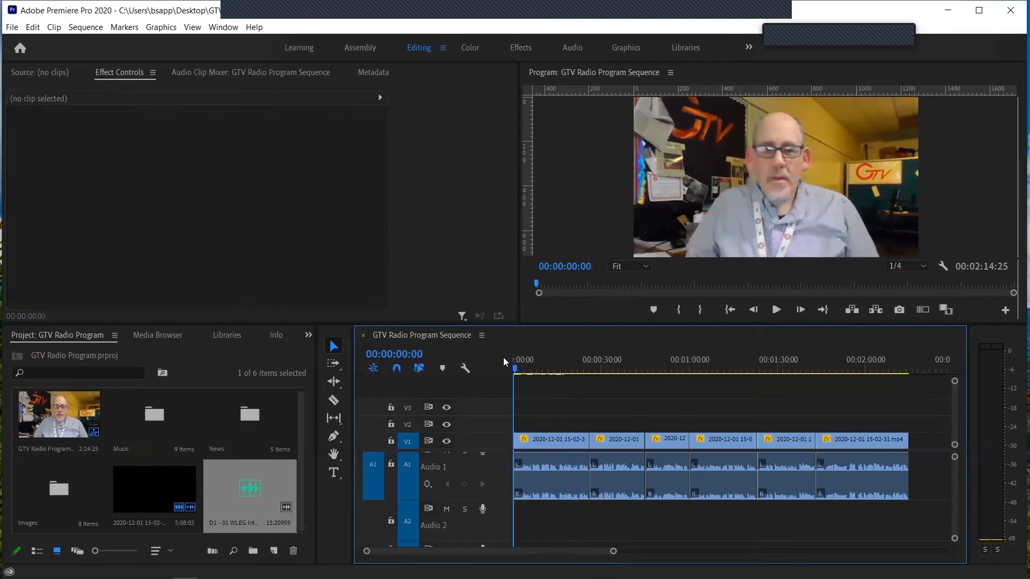
# Insert D1 - 01 WLEG Intro.wav at the start of the sequence and move it down to audio track A2.
pyautogui.click(252, 487)
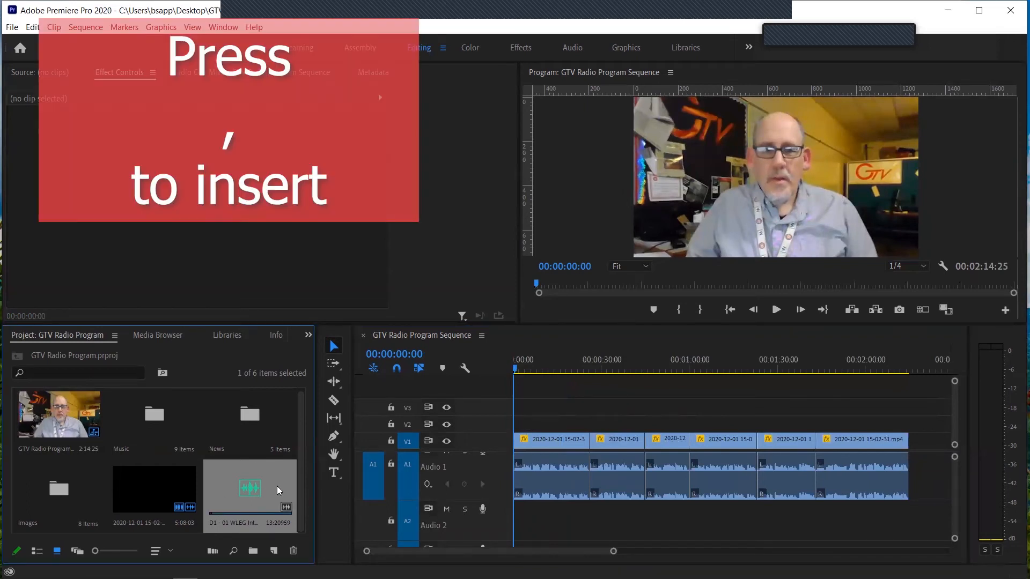
pyautogui.press(',')
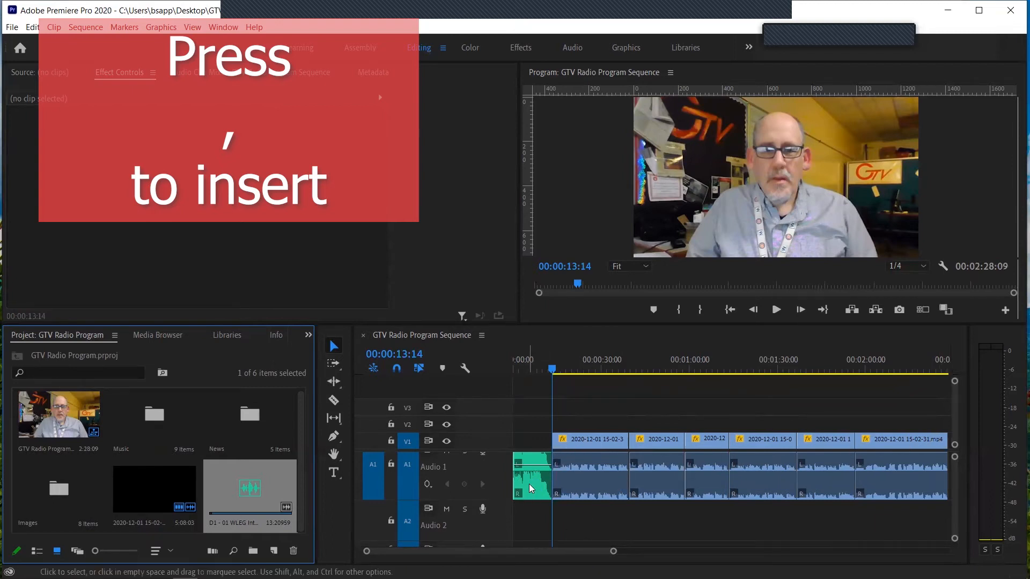
pyautogui.moveTo(528, 488); pyautogui.dragTo(529, 510)
pyautogui.moveTo(529, 510); pyautogui.dragTo(529, 509)
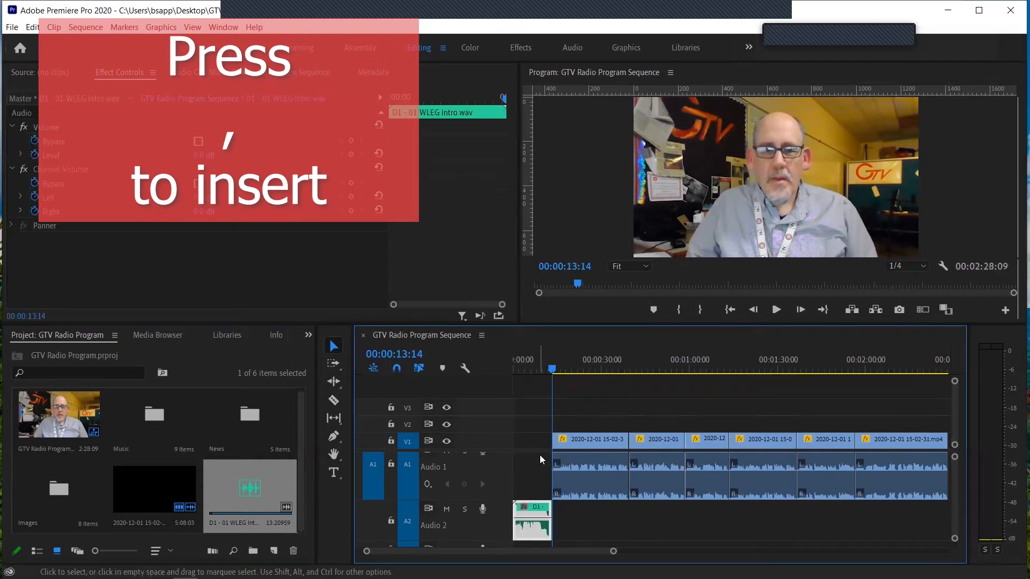
# Trim the start of the first host segment to 00:00:13:26, just before the speech begins.
pyautogui.moveTo(608, 553); pyautogui.dragTo(489, 551)
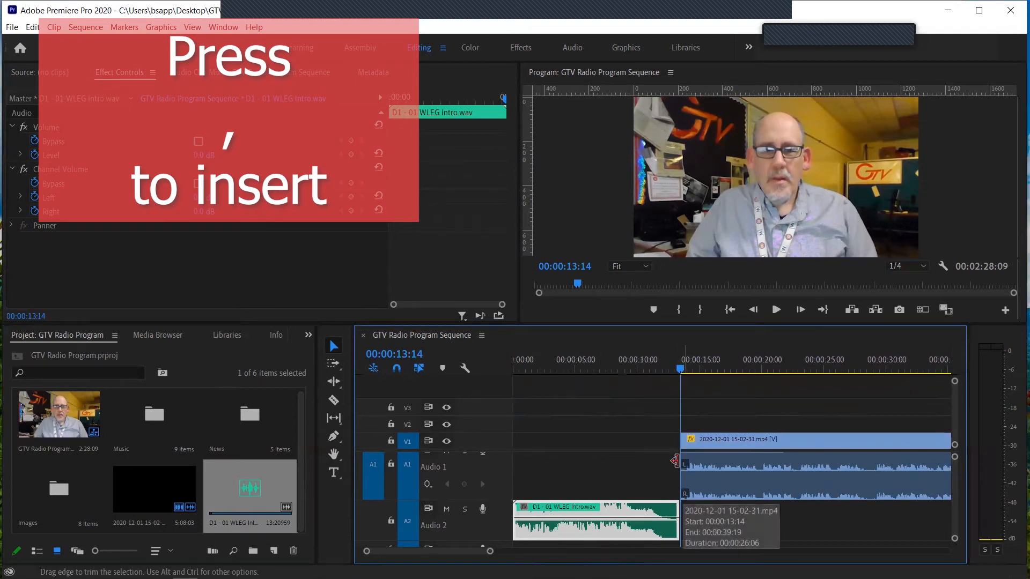
pyautogui.moveTo(679, 371); pyautogui.dragTo(686, 374)
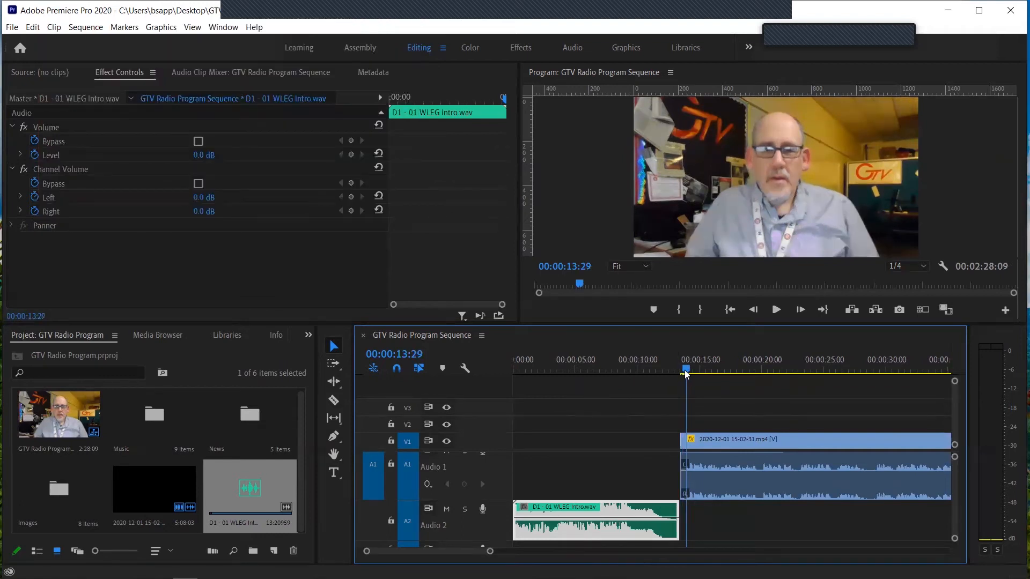
pyautogui.moveTo(686, 373); pyautogui.dragTo(685, 374)
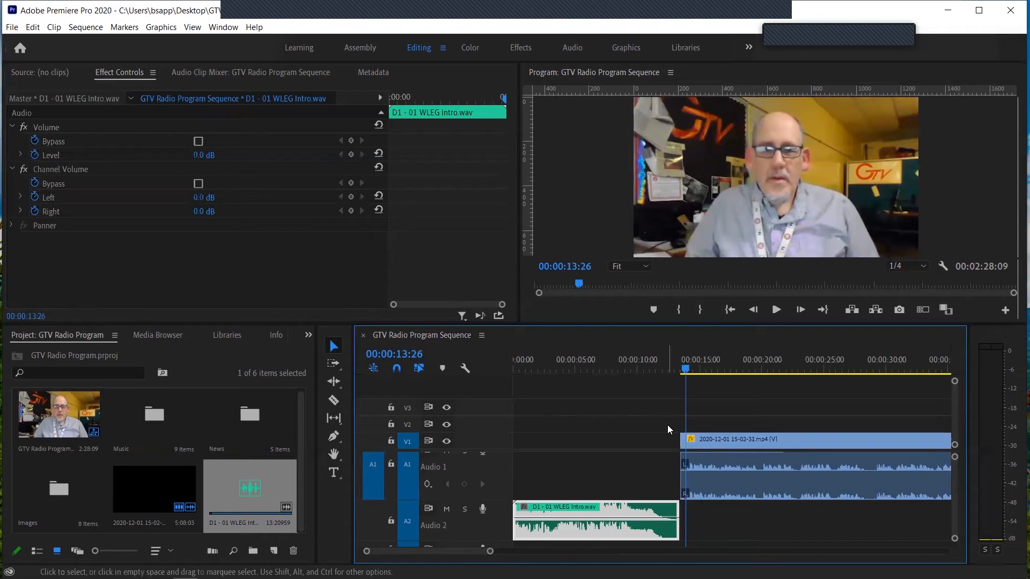
pyautogui.moveTo(684, 439); pyautogui.dragTo(686, 440)
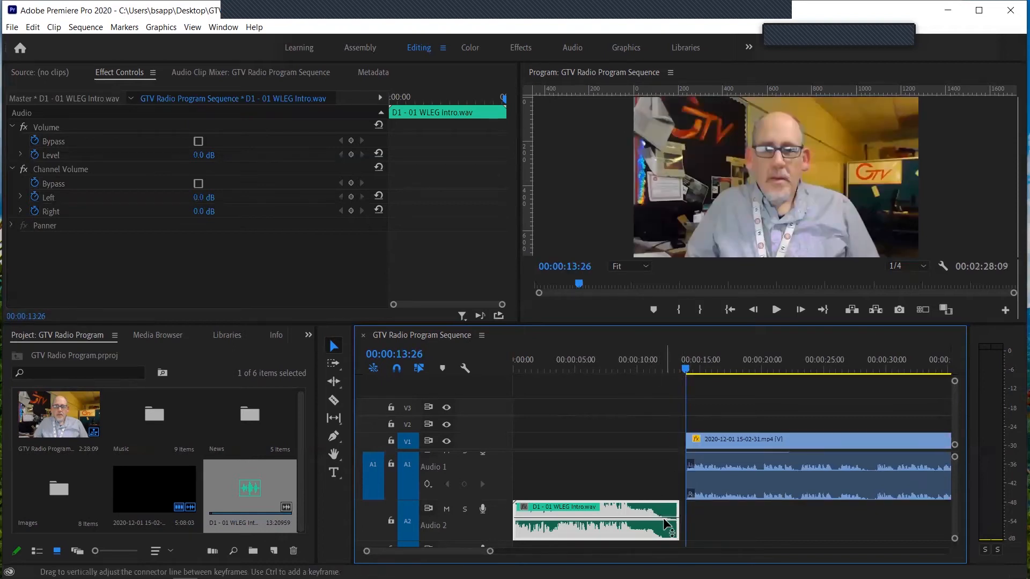
# Shift the first host segment earlier to overlap the intro's fade-out and play back the overlap.
pyautogui.moveTo(722, 440); pyautogui.dragTo(696, 445)
pyautogui.moveTo(682, 408); pyautogui.dragTo(682, 407)
pyautogui.click(636, 369)
pyautogui.press('space')
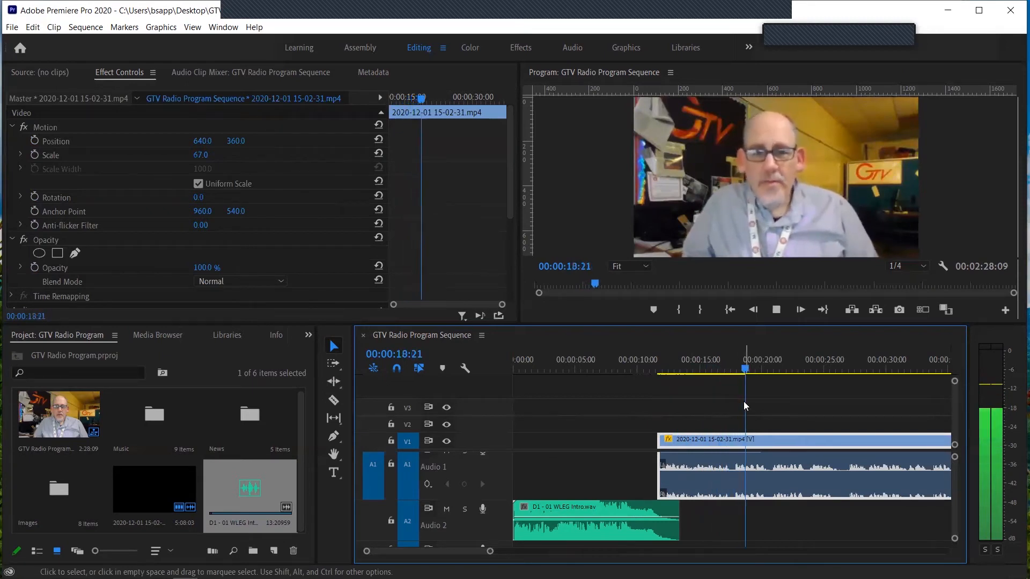
# Check the show script in Google Docs for the first songs, switch back to Premiere Pro and open the Music bin.
pyautogui.hotkey('alt', 'Tab')
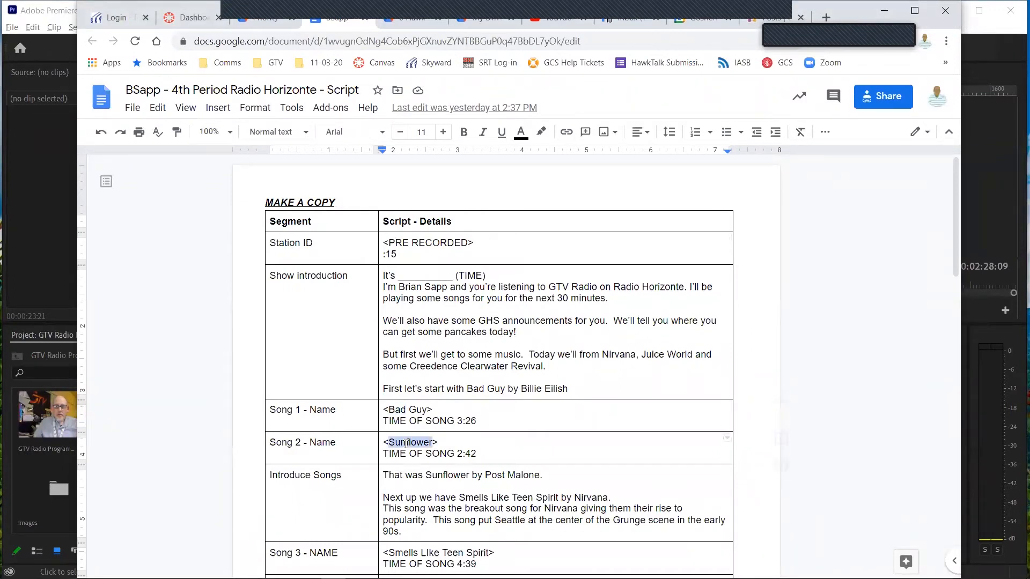
pyautogui.hotkey('alt', 'Tab')
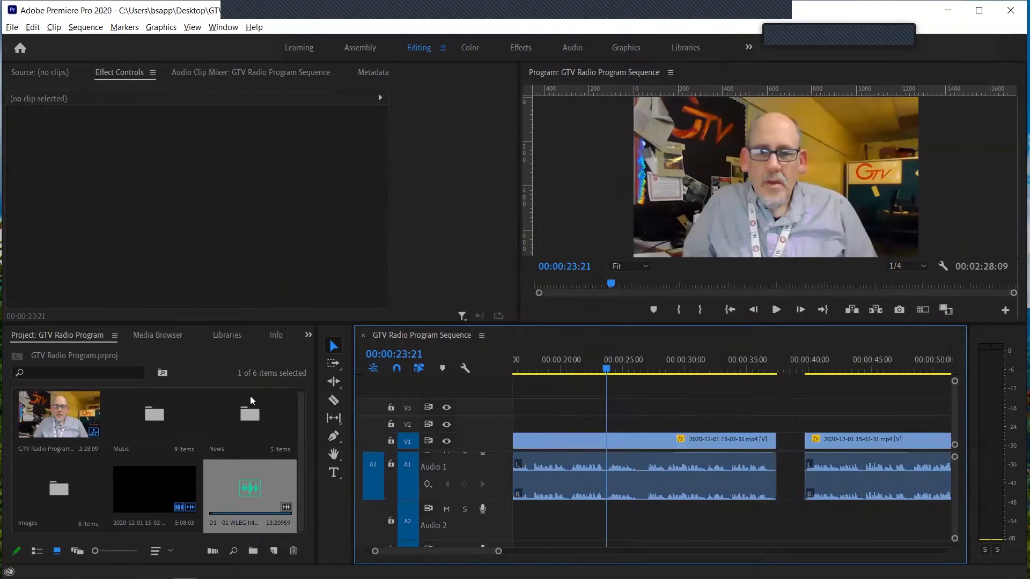
pyautogui.doubleClick(150, 415)
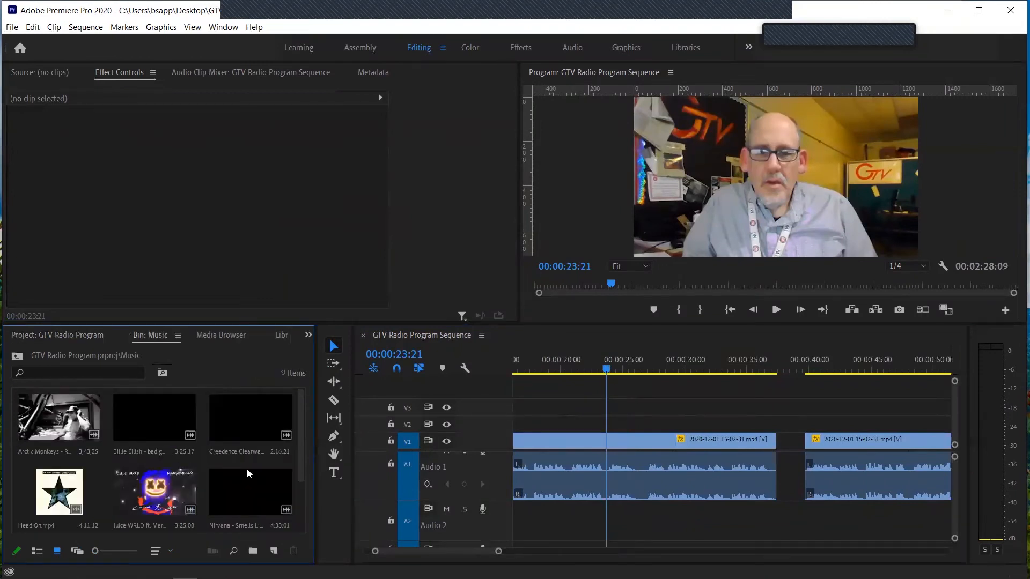
# Try inserting the Billie Eilish - bad guy clip at 00:00:23:21, play back the join, and undo the insertion.
pyautogui.click(144, 425)
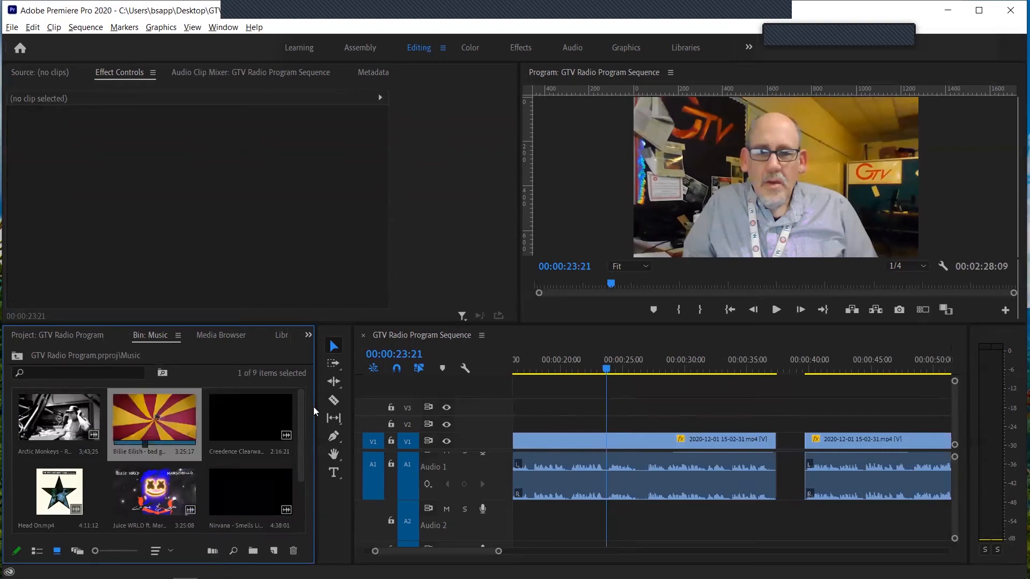
pyautogui.press(',')
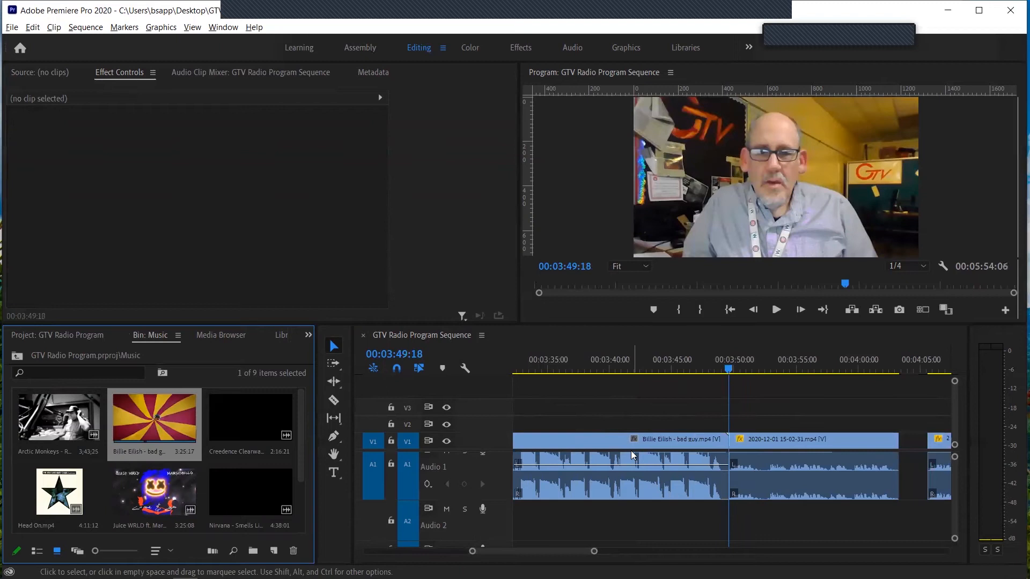
pyautogui.scroll(-4, 631, 451)
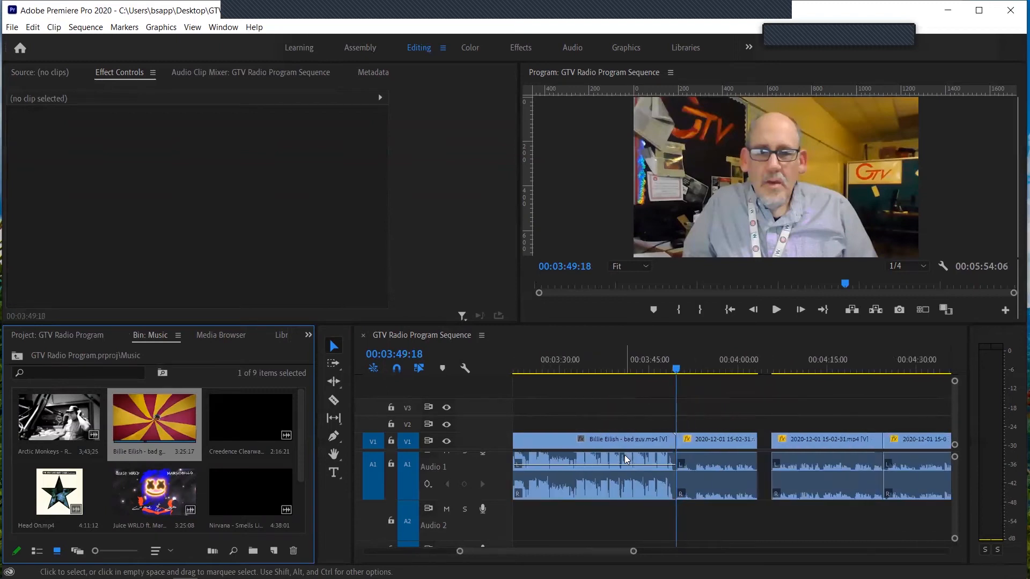
pyautogui.scroll(8, 625, 455)
pyautogui.scroll(10, 623, 452)
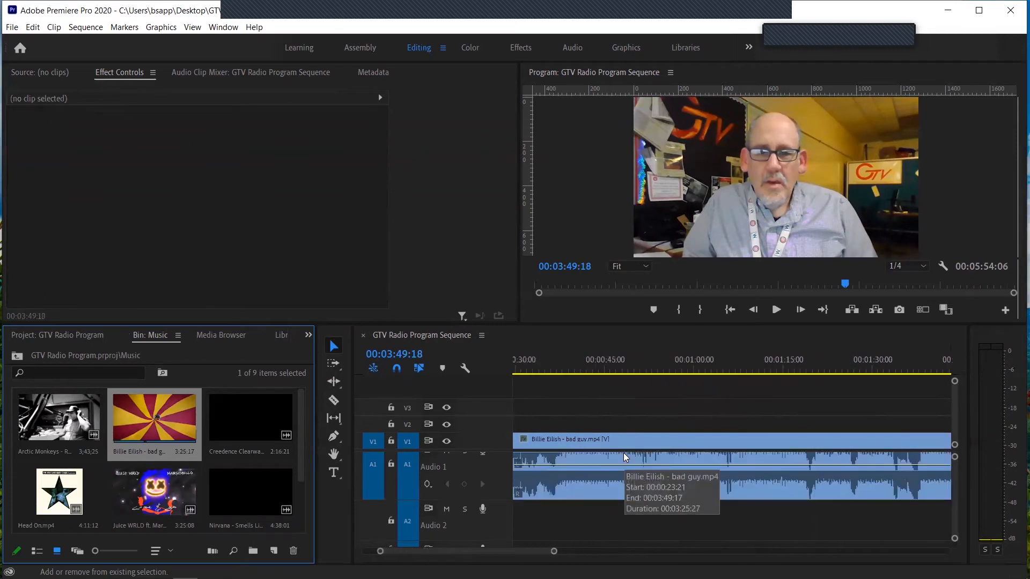
pyautogui.scroll(3, 623, 453)
pyautogui.click(646, 370)
pyautogui.press('space')
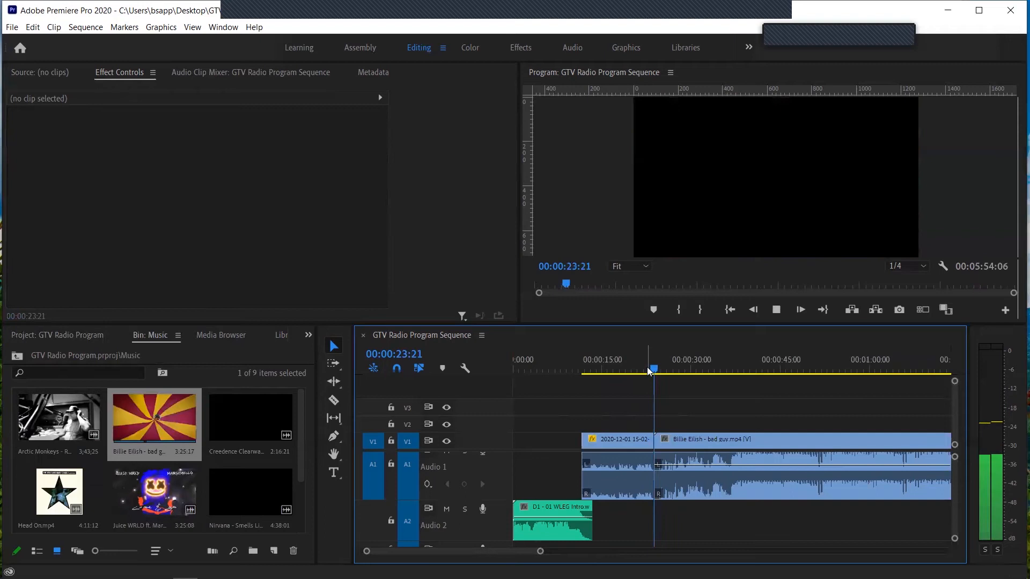
pyautogui.press('space')
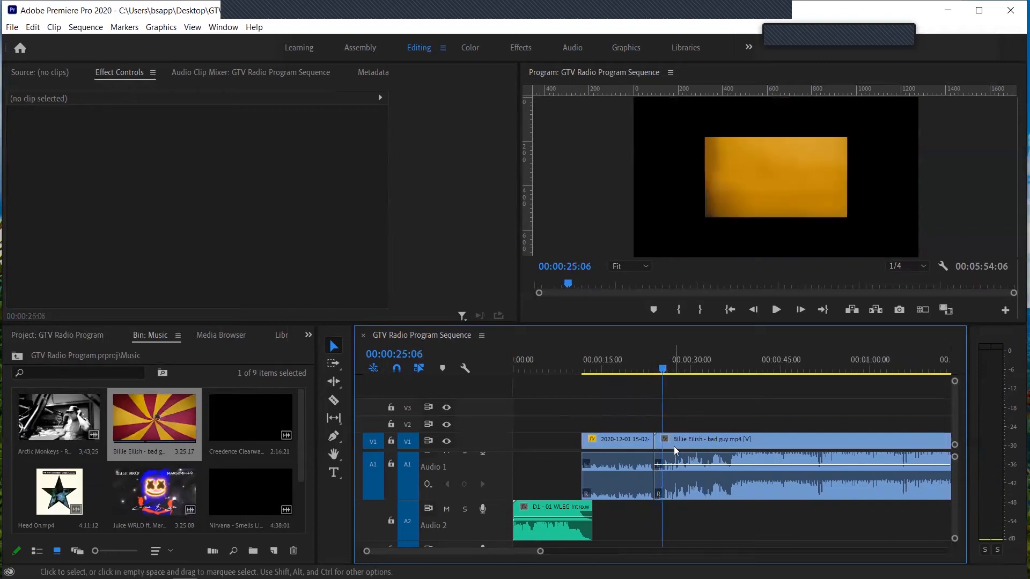
pyautogui.hotkey('ctrl', 'z')
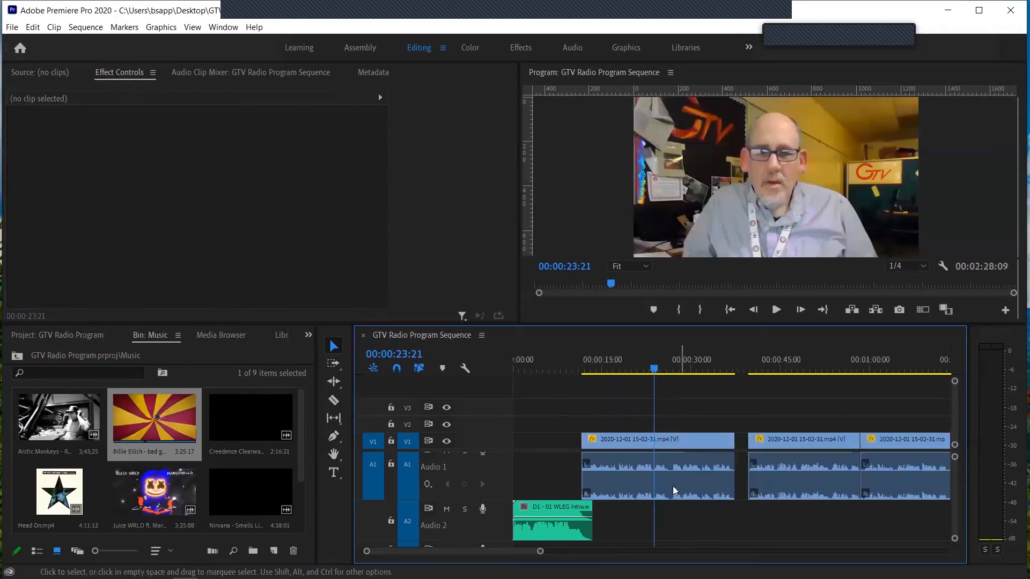
# Insert the Billie Eilish - bad guy clip at the end of the first host segment, at 00:00:37:13.
pyautogui.moveTo(654, 373); pyautogui.dragTo(735, 374)
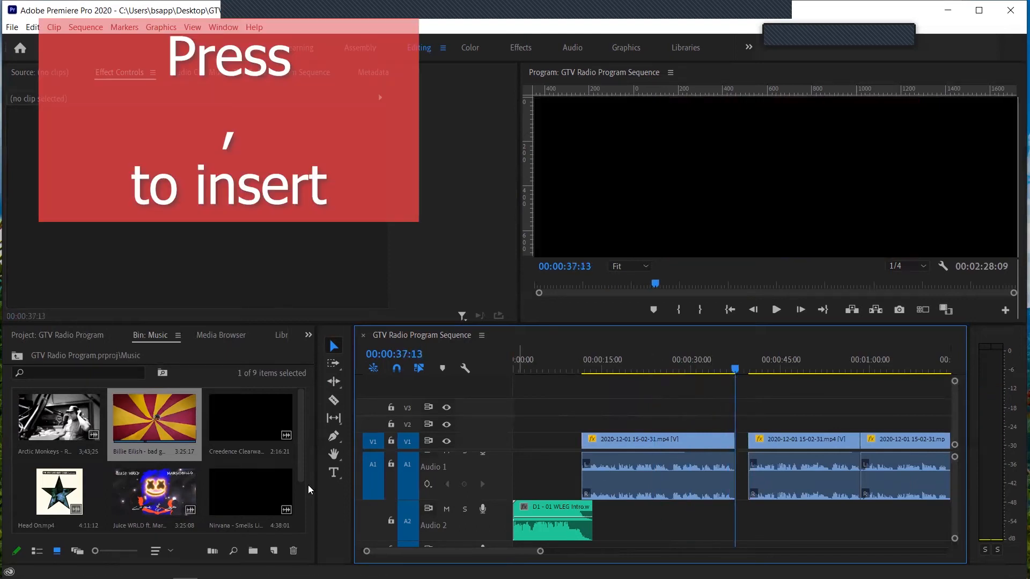
pyautogui.click(158, 423)
pyautogui.press(',')
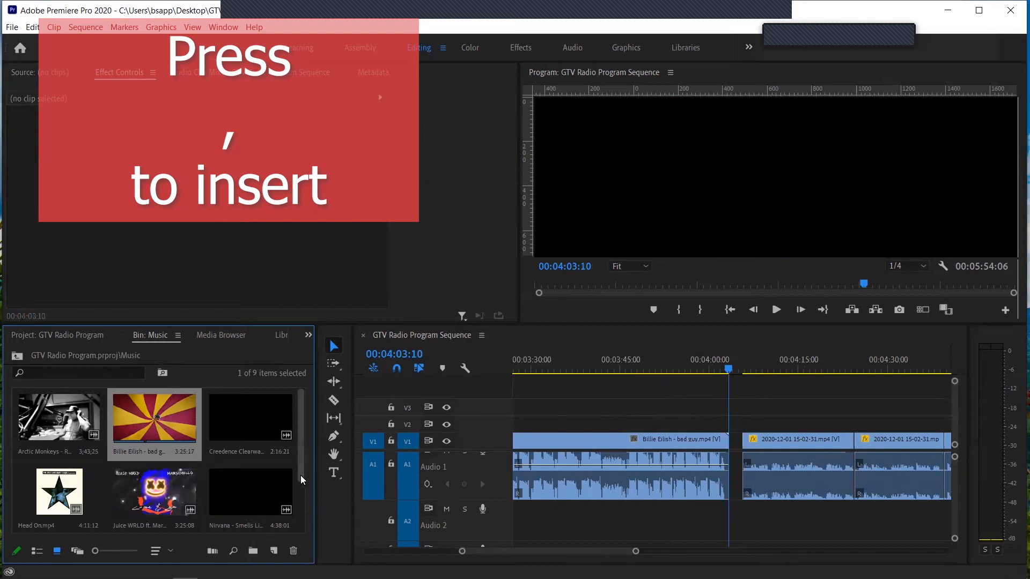
# Insert the Post Malone, Swae Lee - Sunflower clip directly after bad guy, at 00:04:03:10.
pyautogui.moveTo(301, 475); pyautogui.dragTo(318, 539)
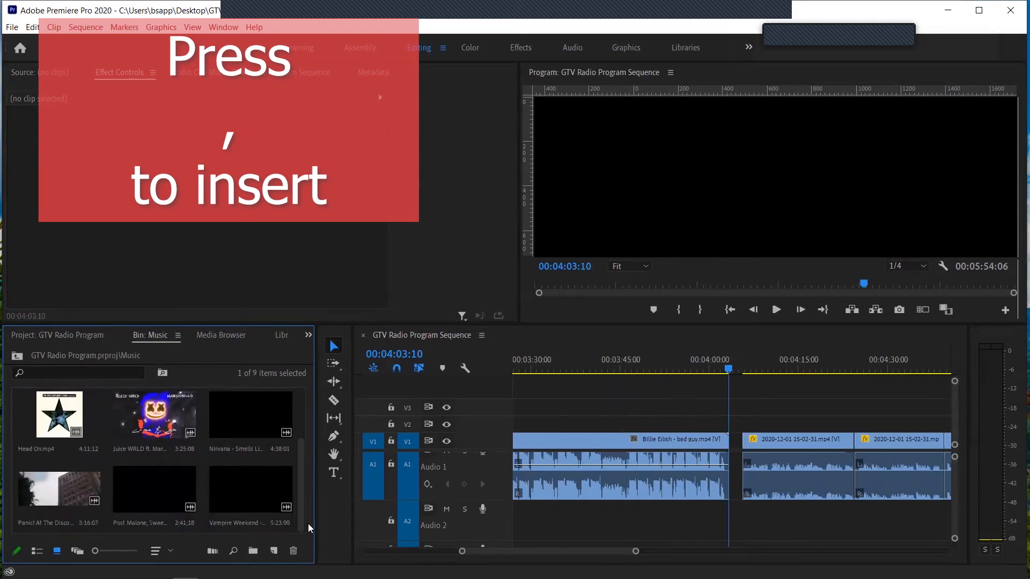
pyautogui.click(156, 497)
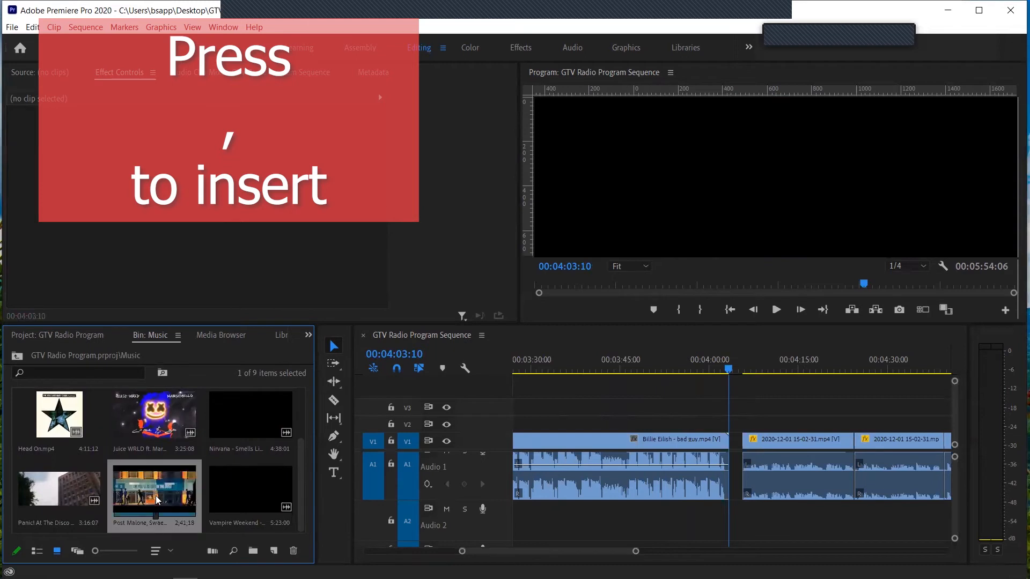
pyautogui.press(',')
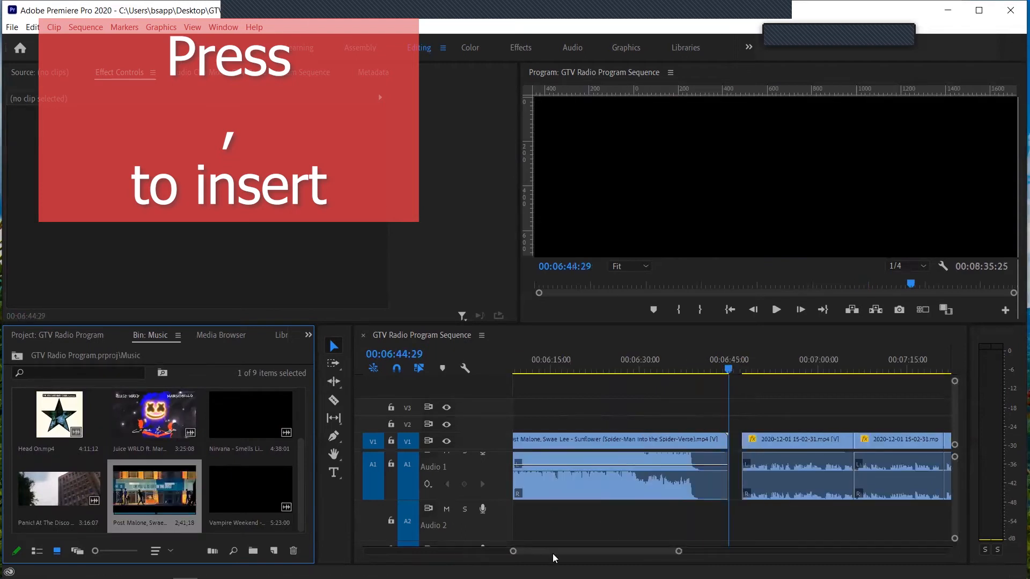
# Scale the bad guy video up to about 199.8 so it fills the program frame.
pyautogui.click(549, 554)
pyautogui.moveTo(549, 553); pyautogui.dragTo(406, 535)
pyautogui.click(766, 360)
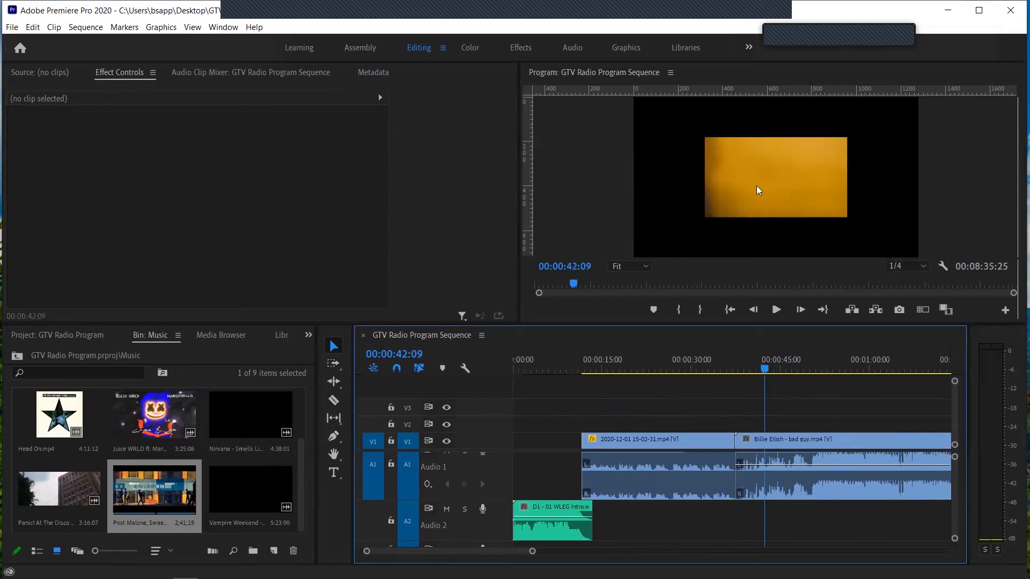
pyautogui.click(750, 200)
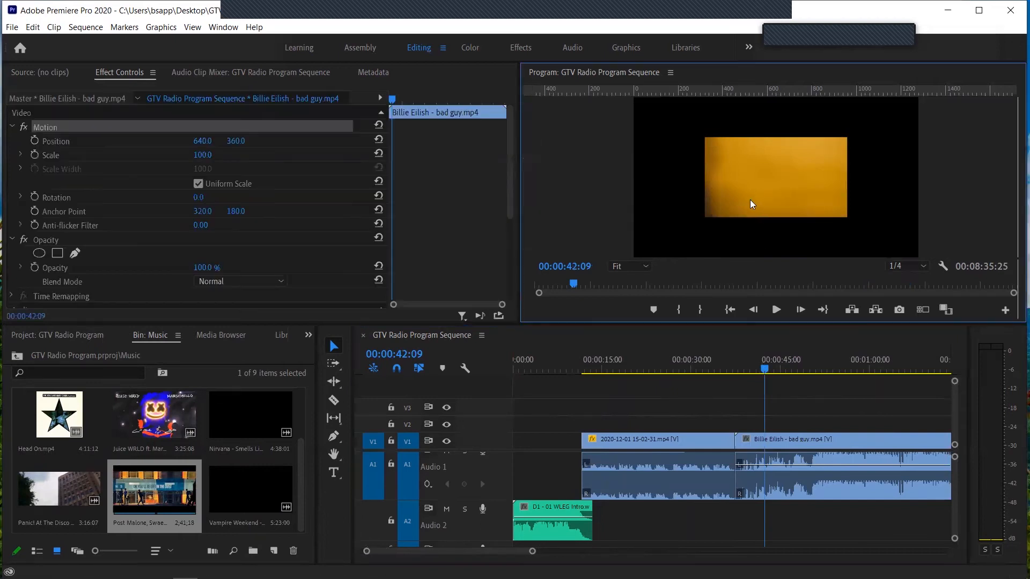
pyautogui.moveTo(702, 177); pyautogui.dragTo(634, 176)
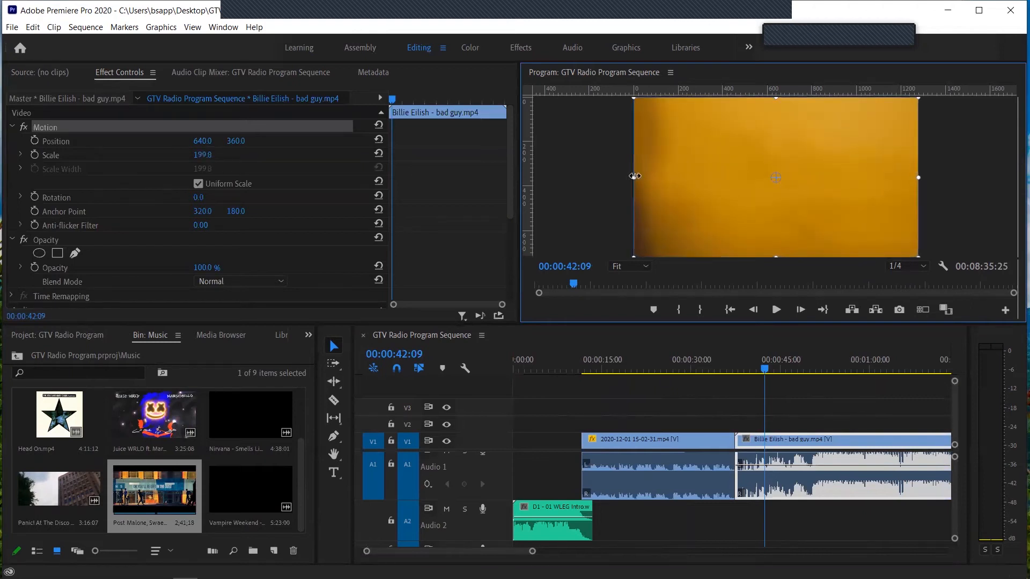
pyautogui.click(605, 194)
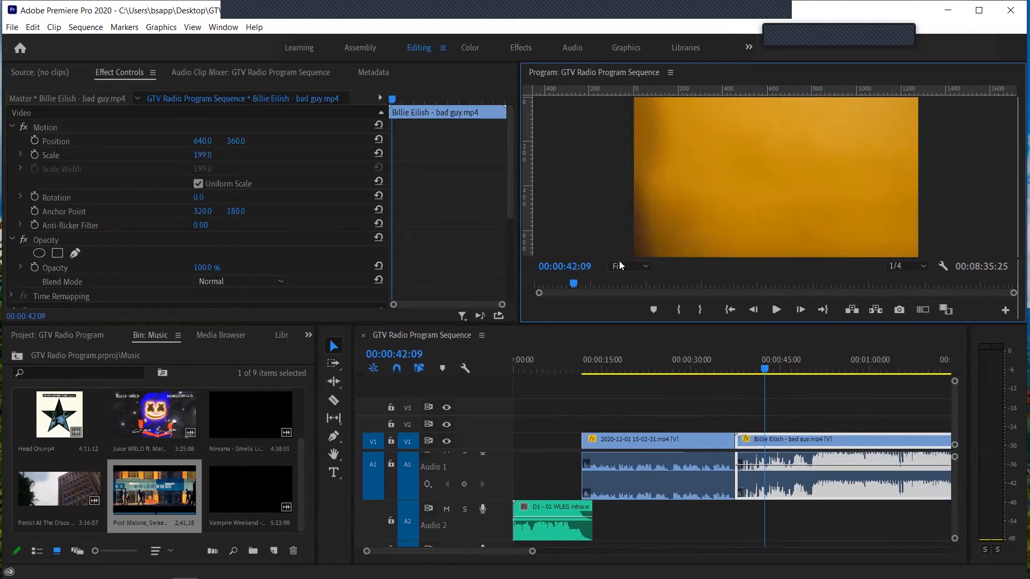
# Play back bad guy to check its audio levels, lower the clip's volume, and play it again.
pyautogui.press('space')
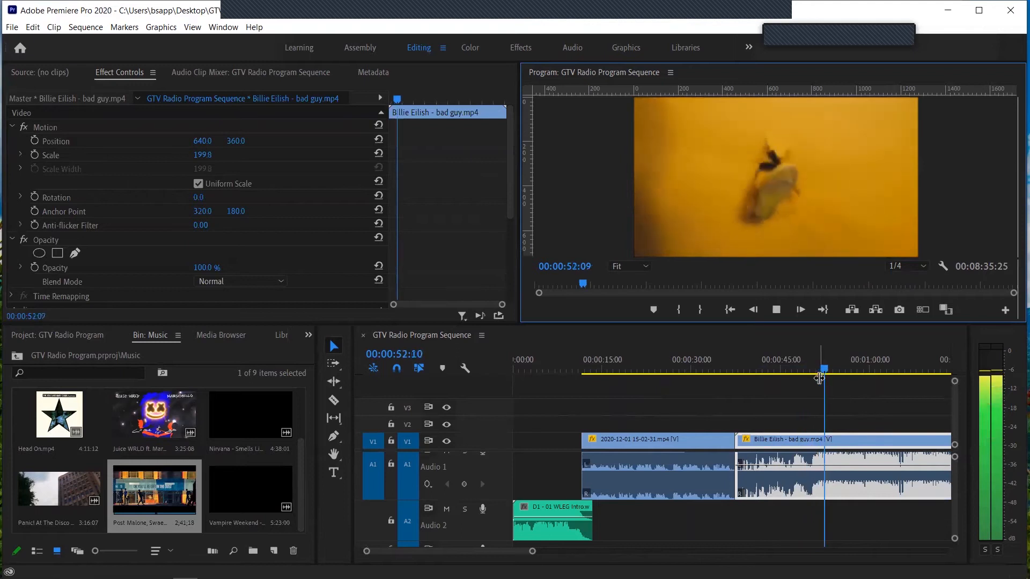
pyautogui.scroll(-1, 817, 378)
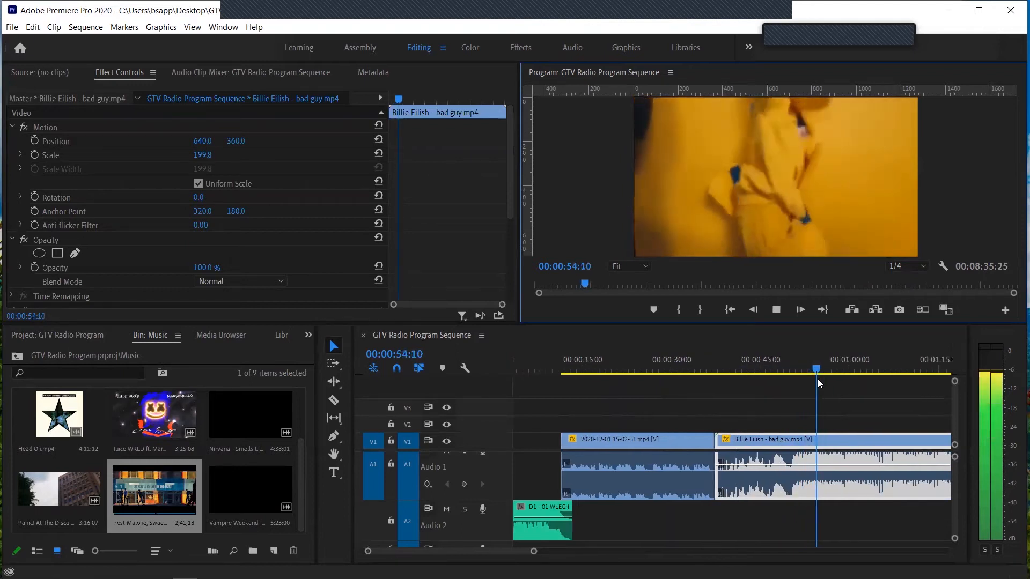
pyautogui.scroll(-5, 817, 380)
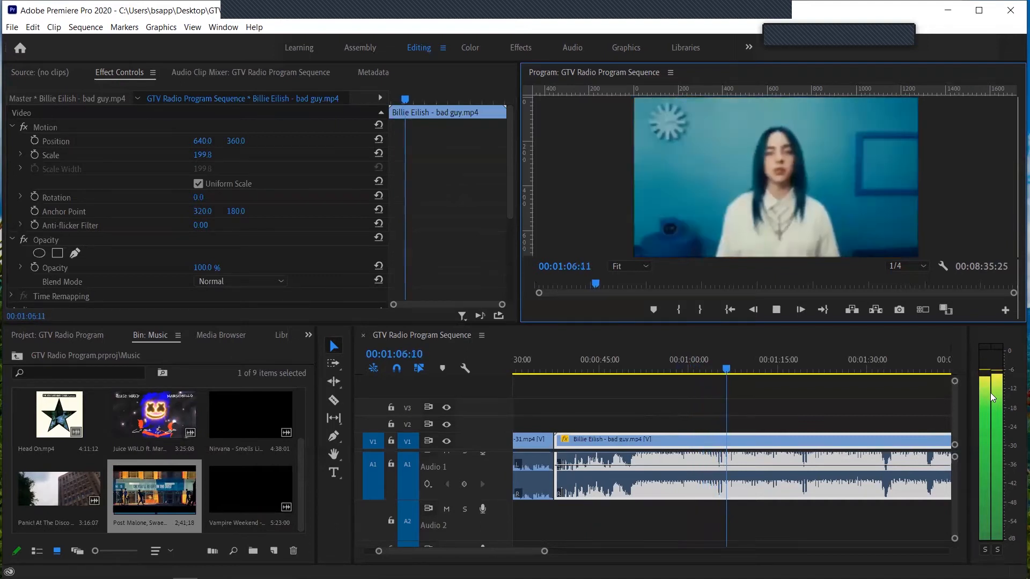
pyautogui.press('space')
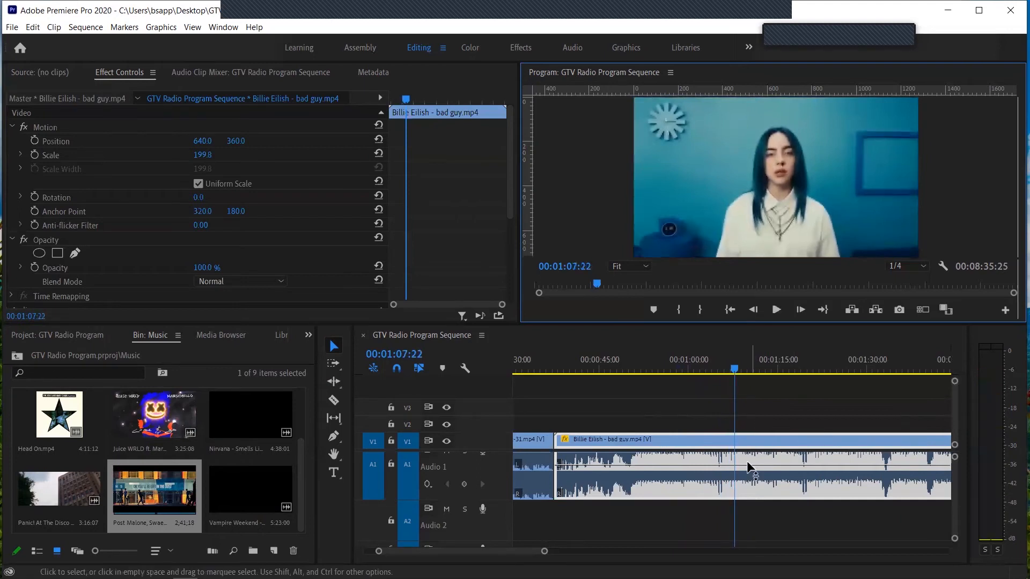
pyautogui.moveTo(746, 462); pyautogui.dragTo(746, 471)
pyautogui.press('space')
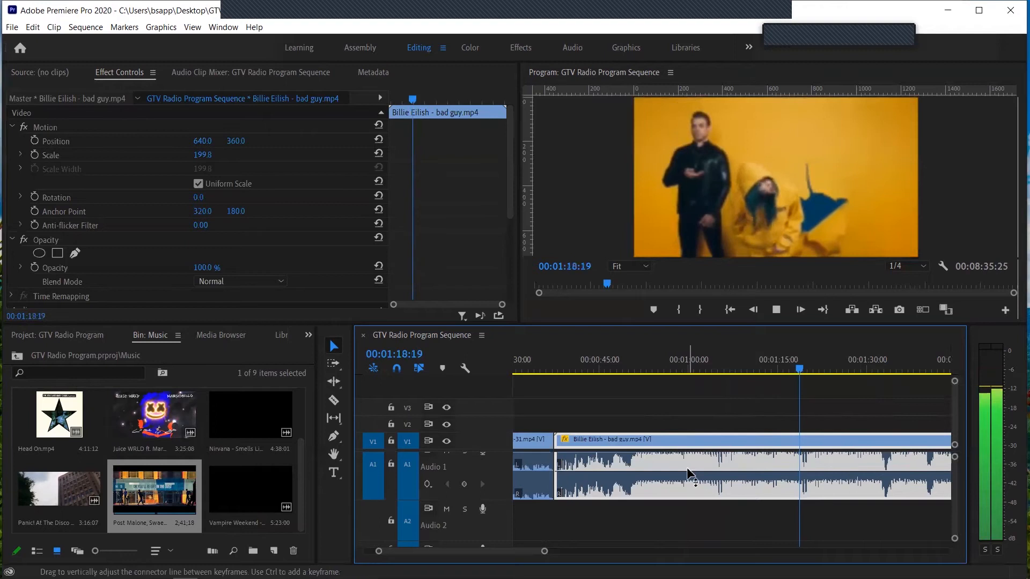
pyautogui.press('space')
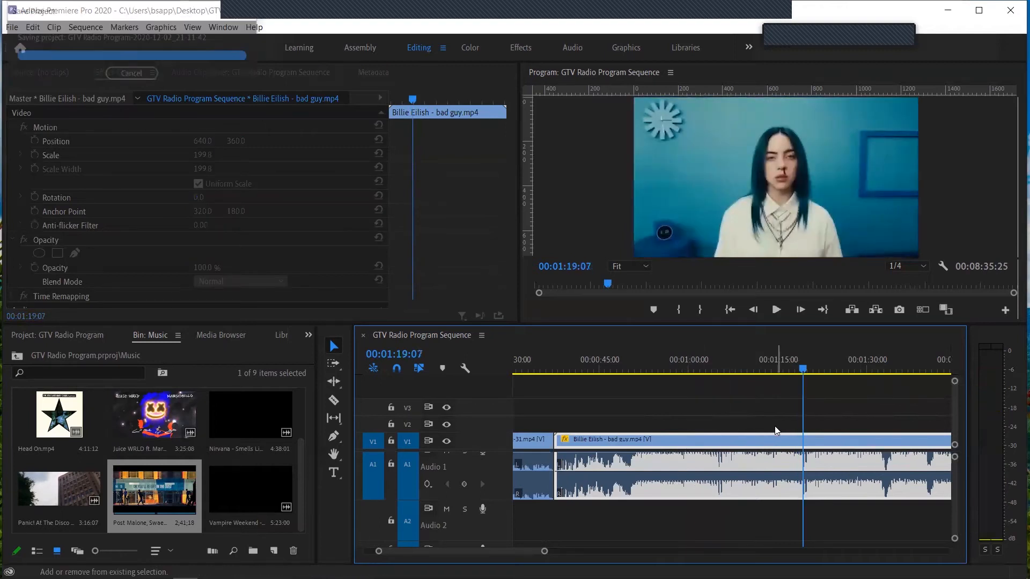
# Play across the cut from bad guy into Sunflower, and scale the Sunflower video up to about 201.6 to fill the program frame.
pyautogui.hscroll(3, 772, 424)
pyautogui.hscroll(8, 776, 408)
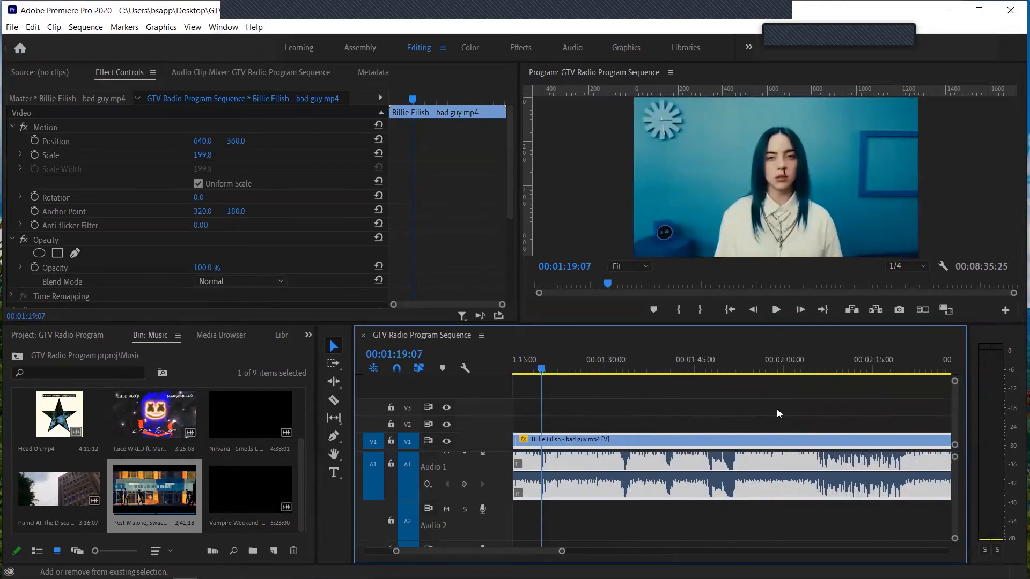
pyautogui.hscroll(6, 777, 410)
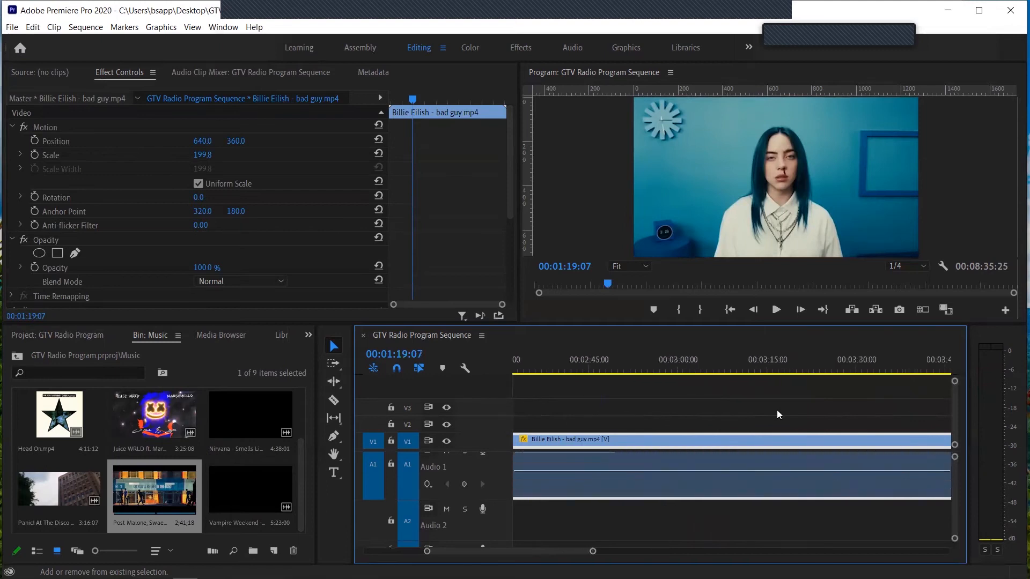
pyautogui.click(787, 367)
pyautogui.press('space')
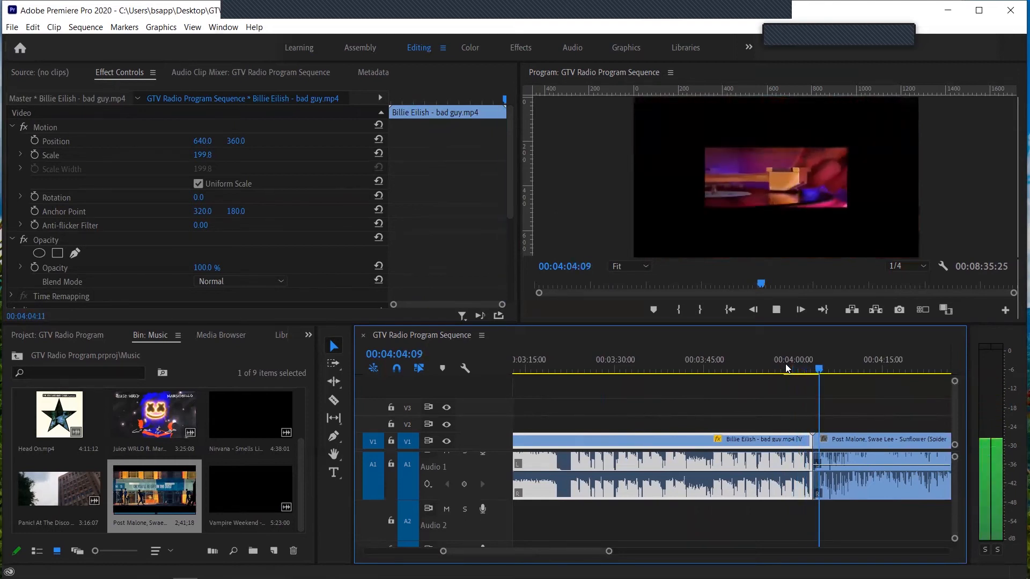
pyautogui.press('space')
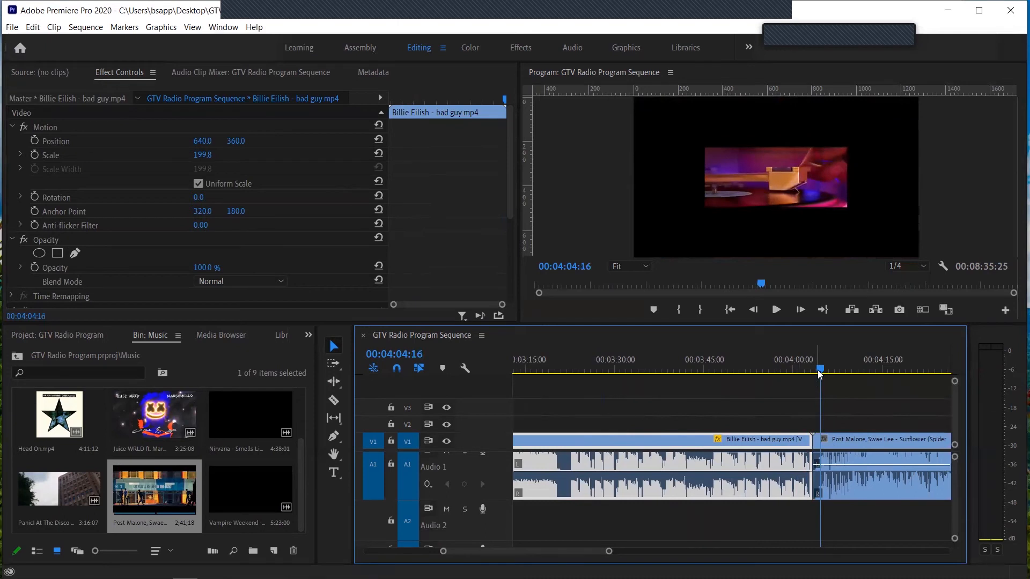
pyautogui.click(817, 370)
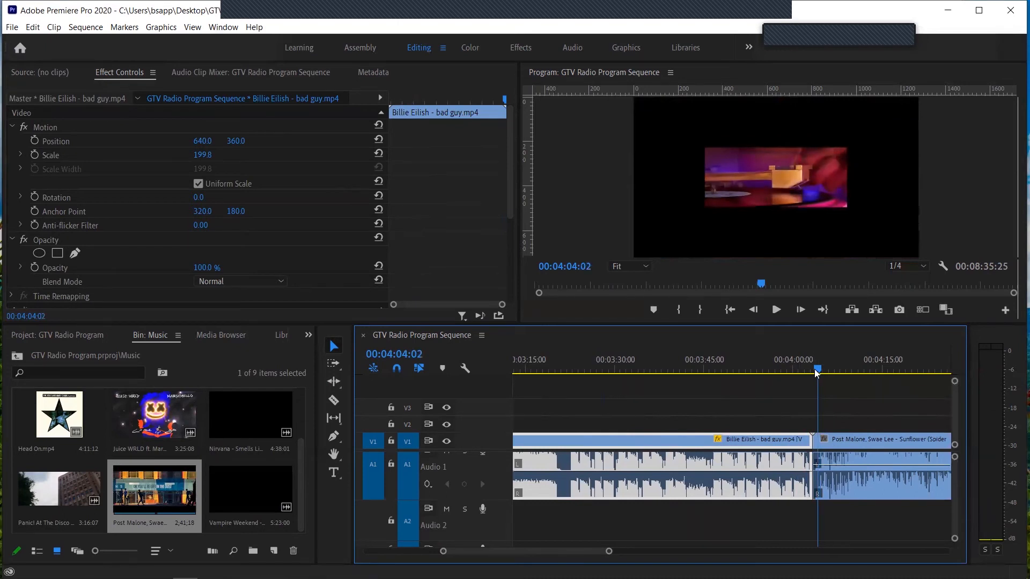
pyautogui.click(846, 459)
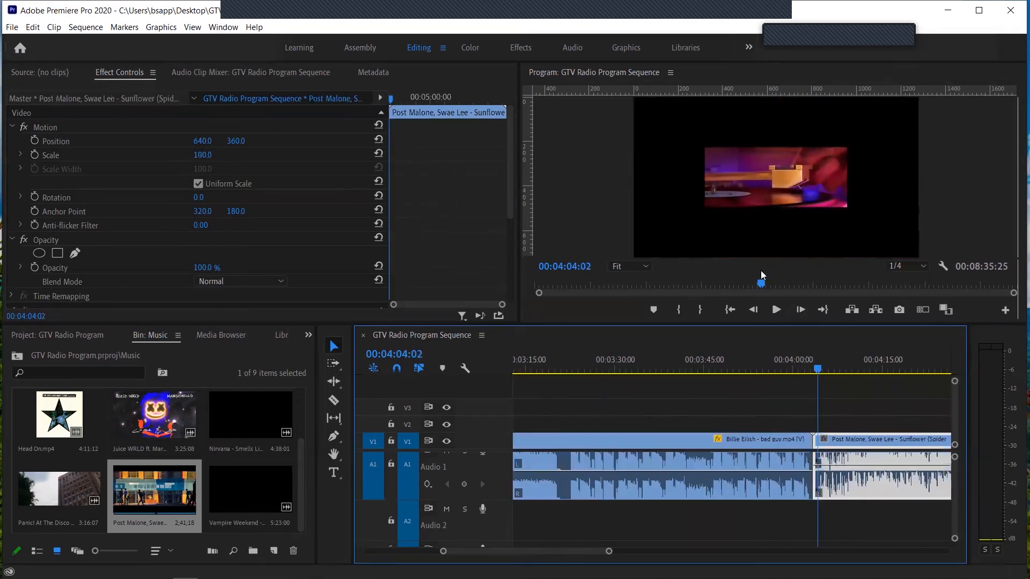
pyautogui.click(748, 207)
pyautogui.moveTo(850, 178); pyautogui.dragTo(921, 195)
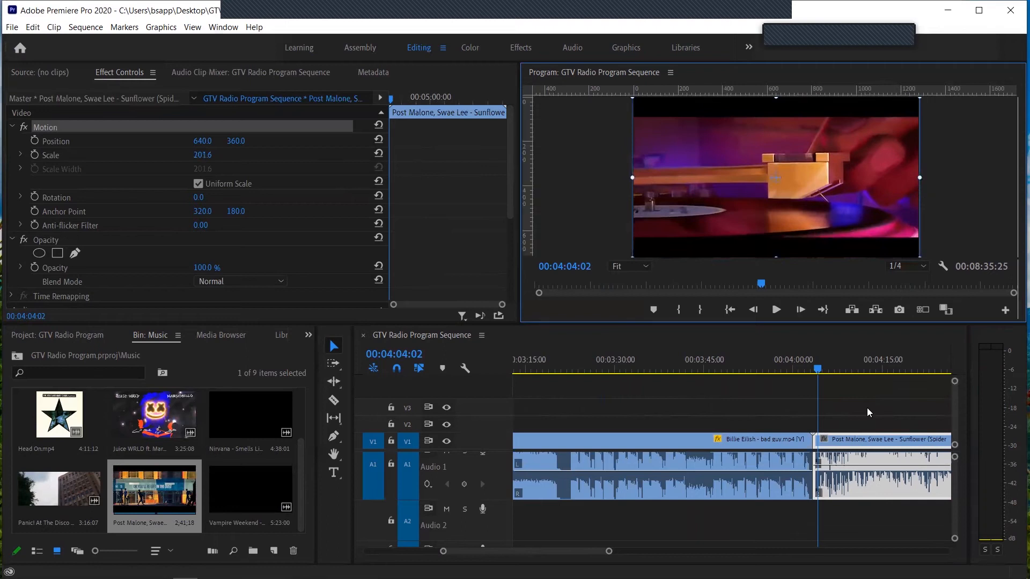
# Play back Sunflower to check its audio levels, lower the clip's volume to about -9.7 dB, and play it again.
pyautogui.press('space')
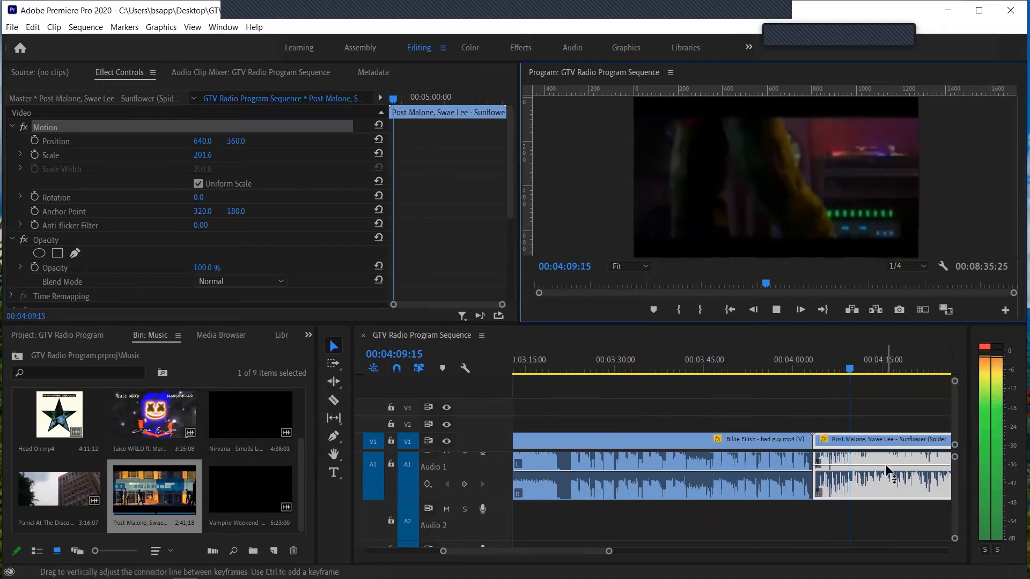
pyautogui.moveTo(884, 464); pyautogui.dragTo(884, 472)
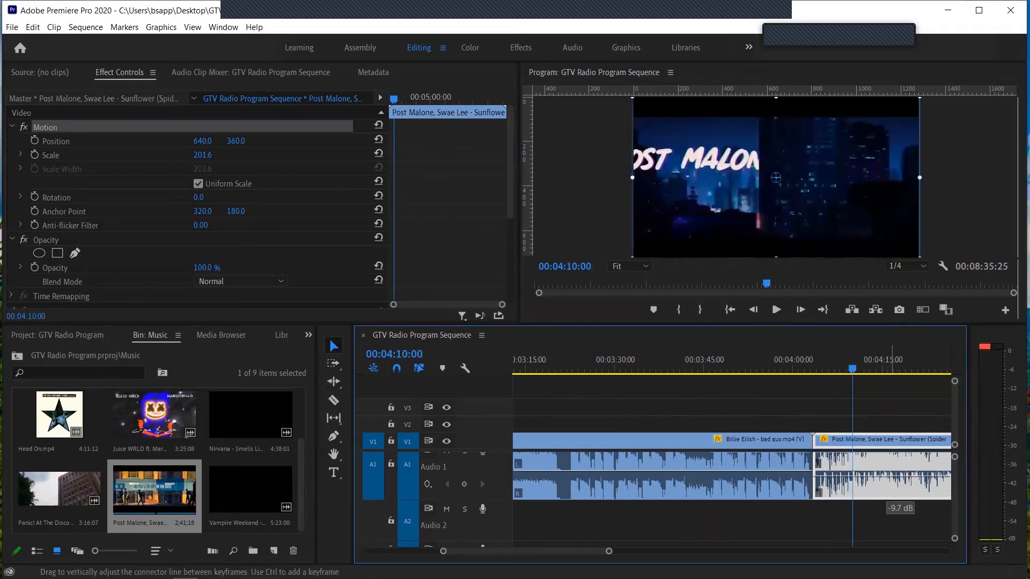
pyautogui.press('space')
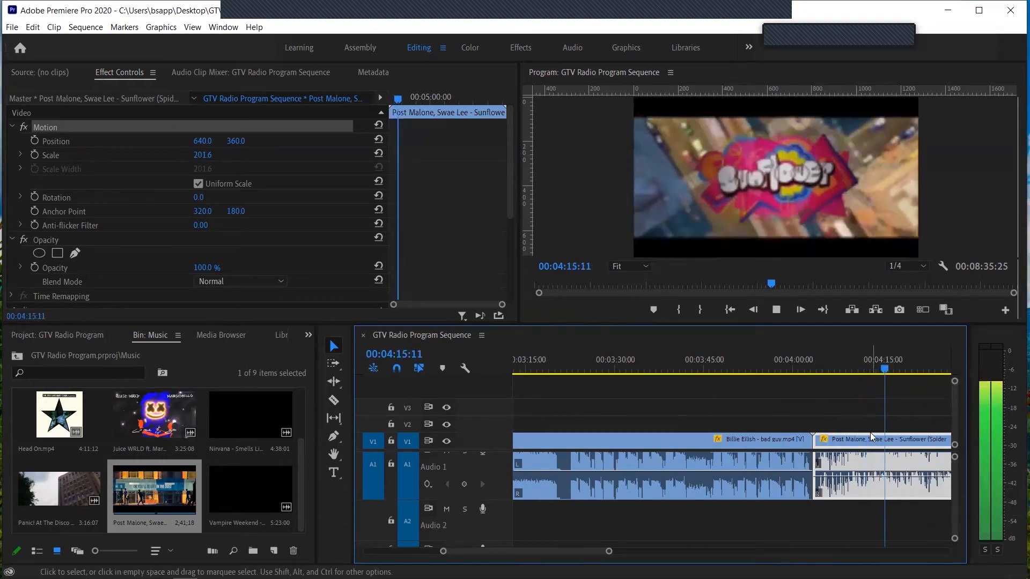
pyautogui.press('space')
# Trim the silent end of Sunflower back to 00:06:39:02 and close the gap before the next host segment.
pyautogui.scroll(-3, 863, 445)
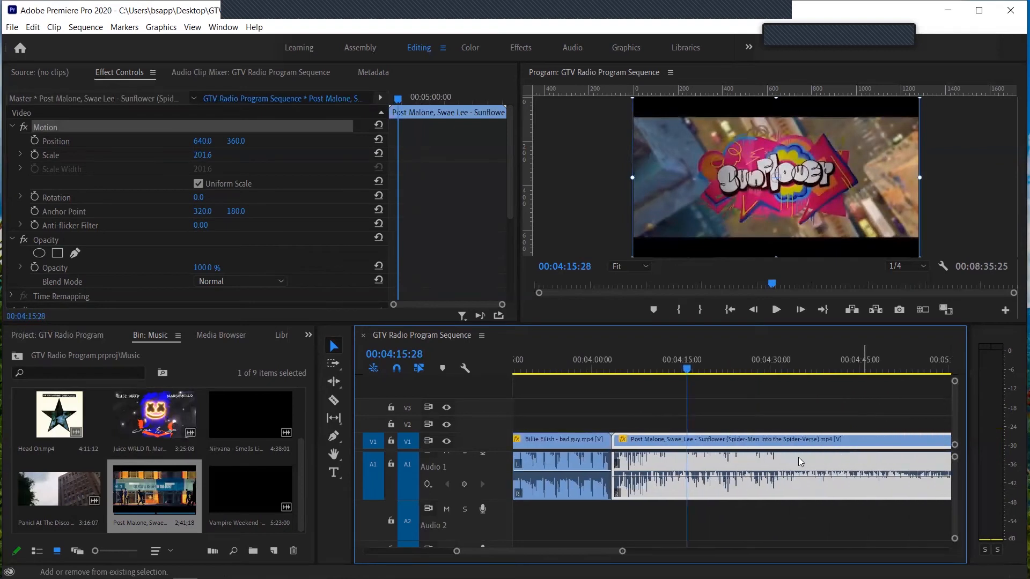
pyautogui.scroll(-7, 798, 456)
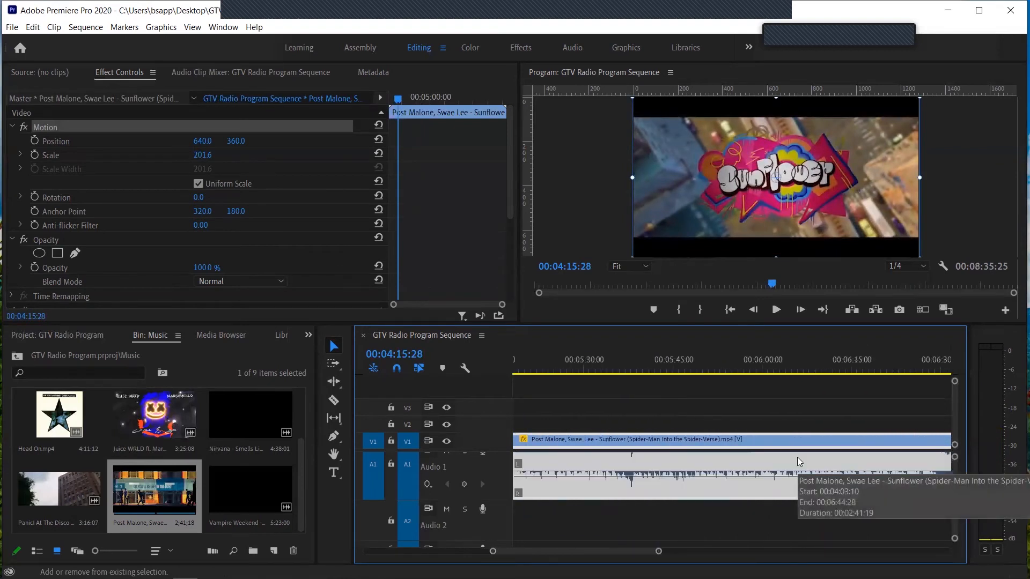
pyautogui.scroll(-3, 797, 457)
pyautogui.click(782, 360)
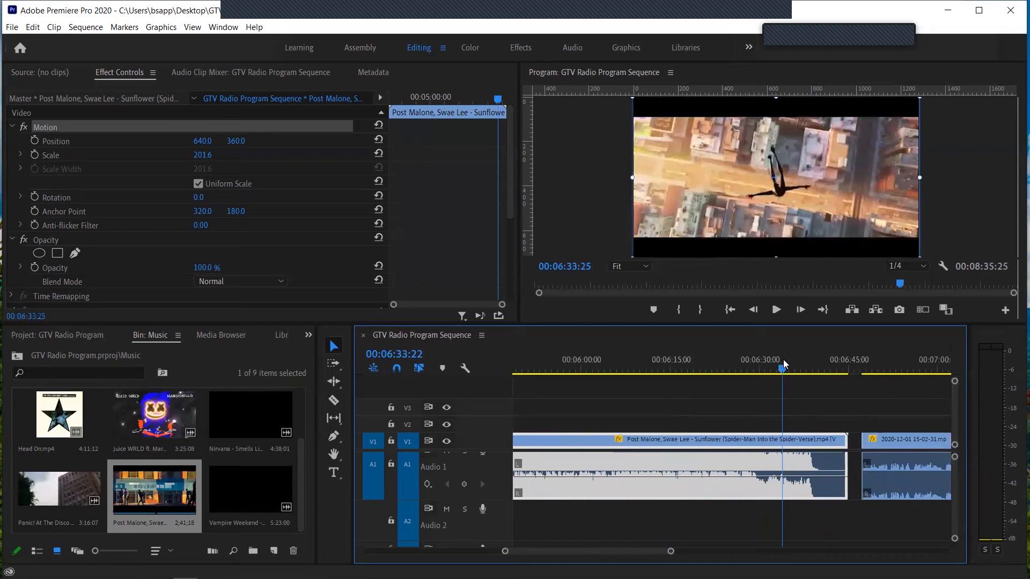
pyautogui.press('space')
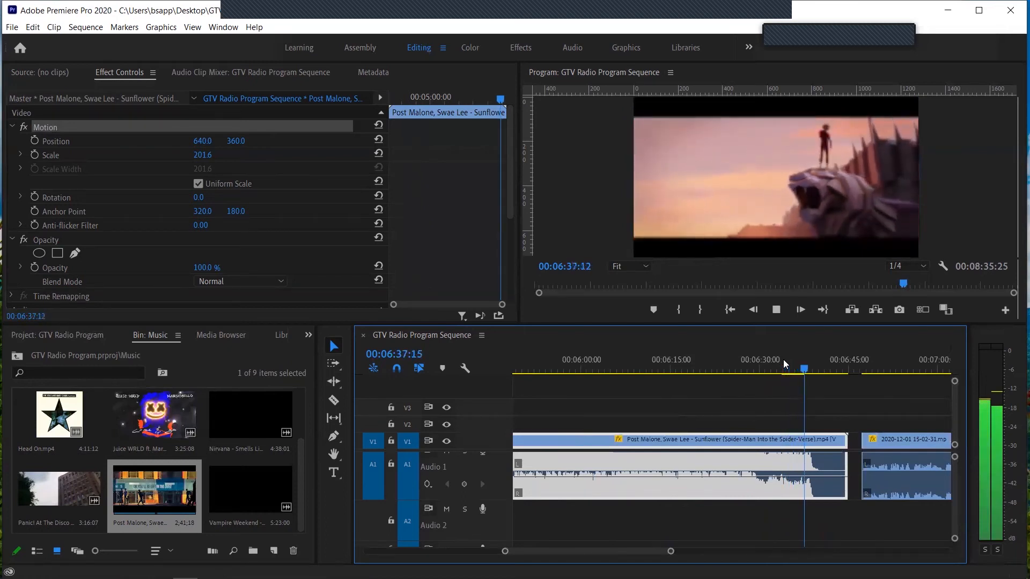
pyautogui.press('space')
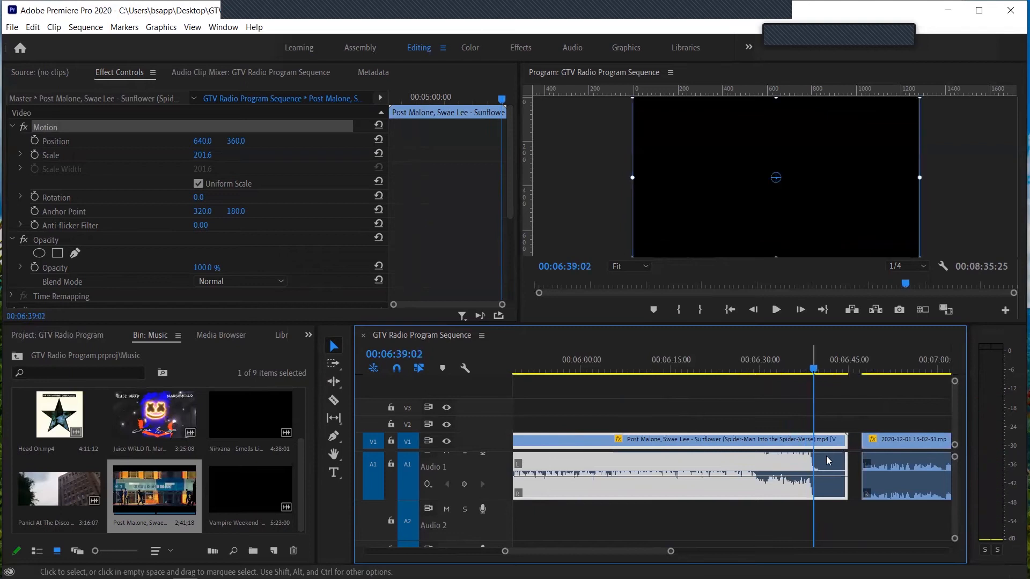
pyautogui.moveTo(844, 439); pyautogui.dragTo(812, 438)
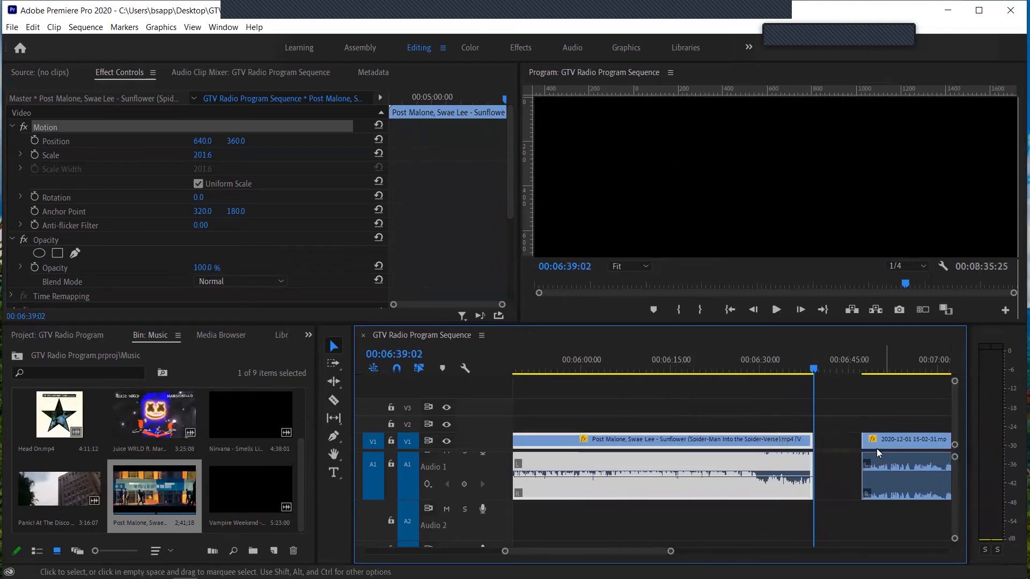
pyautogui.click(837, 445)
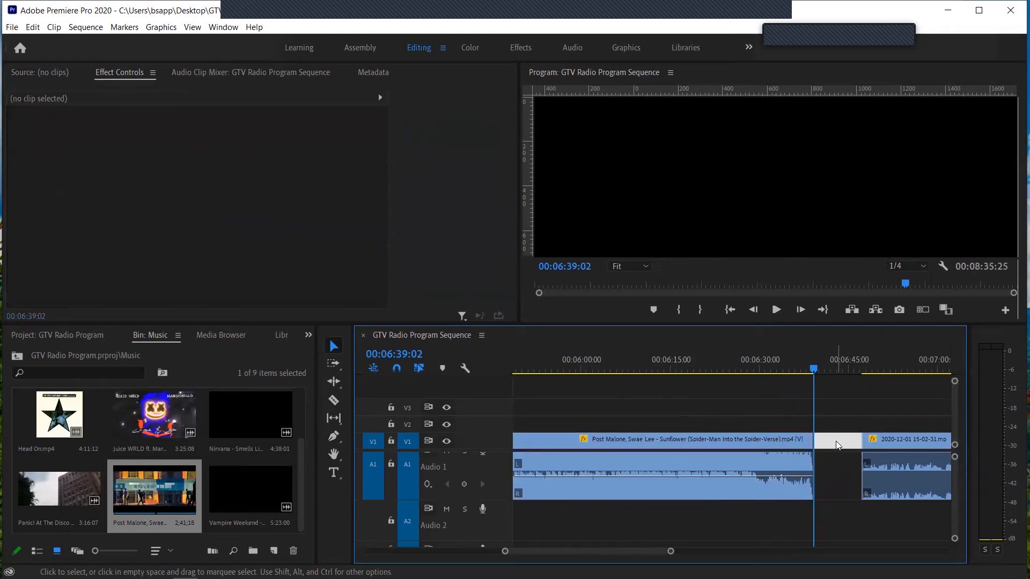
pyautogui.press('Delete')
# Insert the Nirvana - Smells Like Teen Spirit clip at the end of the host's song introduction, at 00:06:58:05.
pyautogui.press('space')
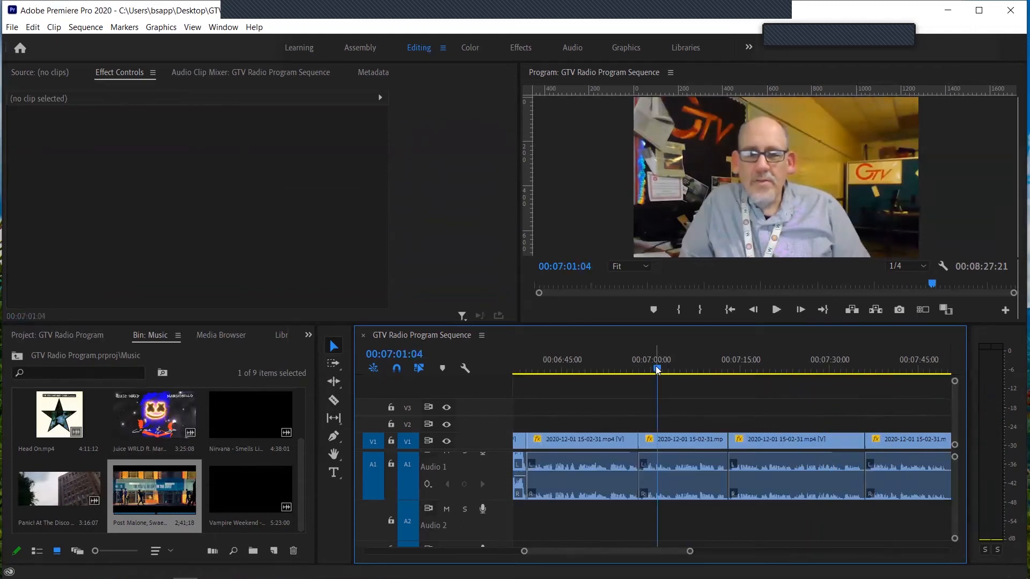
pyautogui.moveTo(656, 365); pyautogui.dragTo(639, 412)
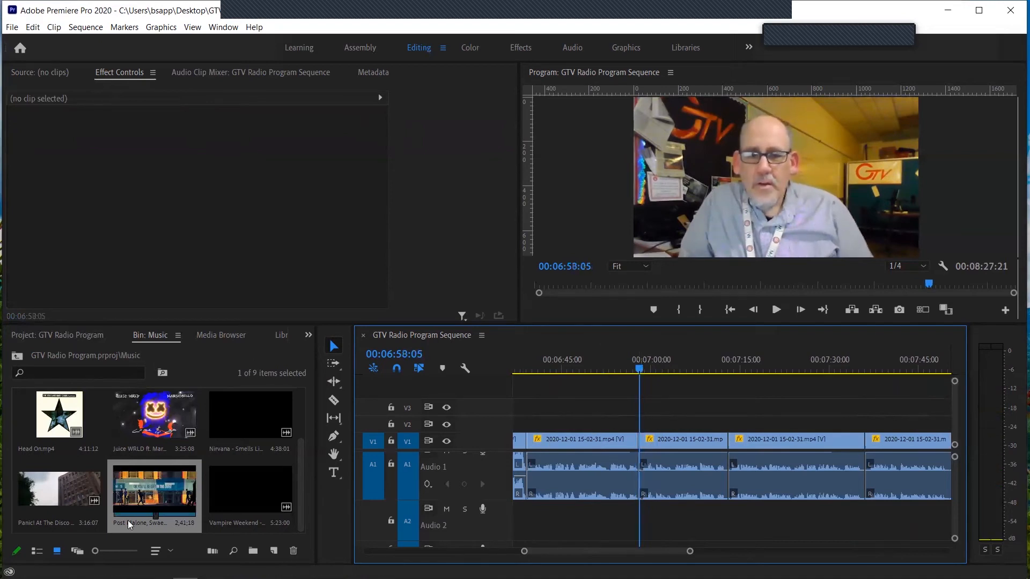
pyautogui.click(256, 426)
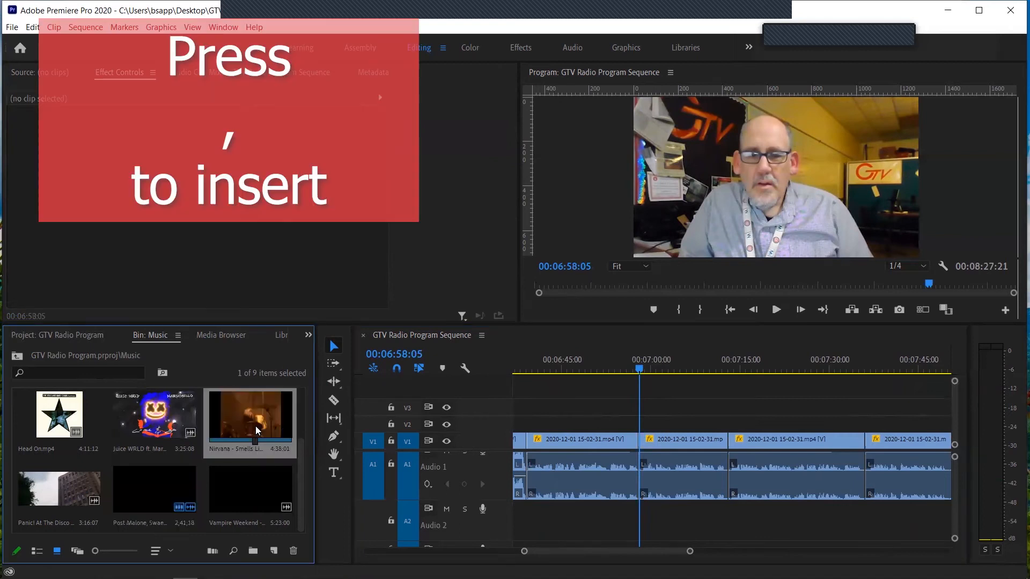
pyautogui.press(',')
# Play the lead-in to Smells Like Teen Spirit, trim the clip's start to 00:06:59:05, and close the resulting gap.
pyautogui.scroll(5, 602, 433)
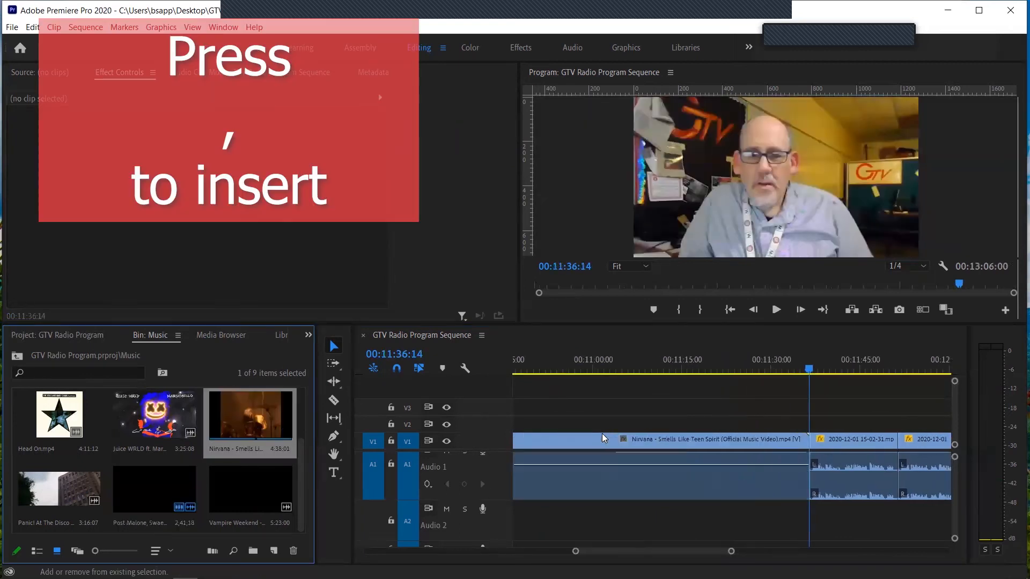
pyautogui.scroll(4, 600, 517)
pyautogui.scroll(6, 598, 514)
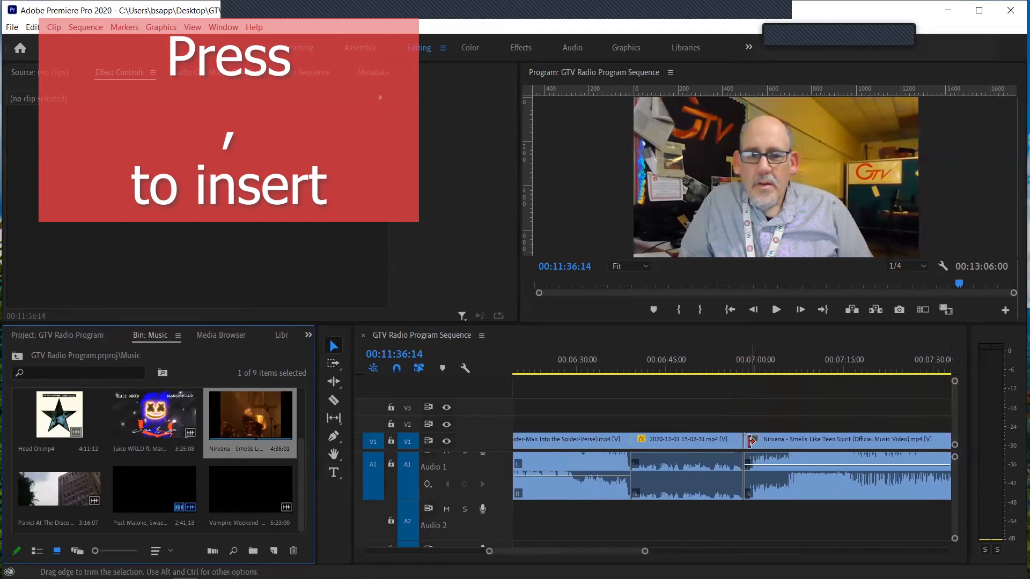
pyautogui.click(731, 370)
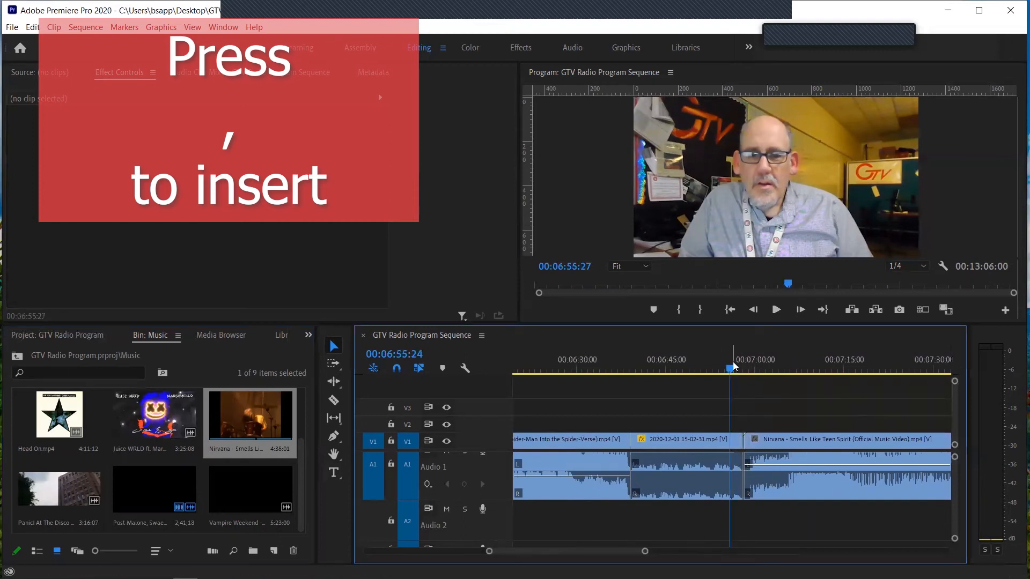
pyautogui.press('space')
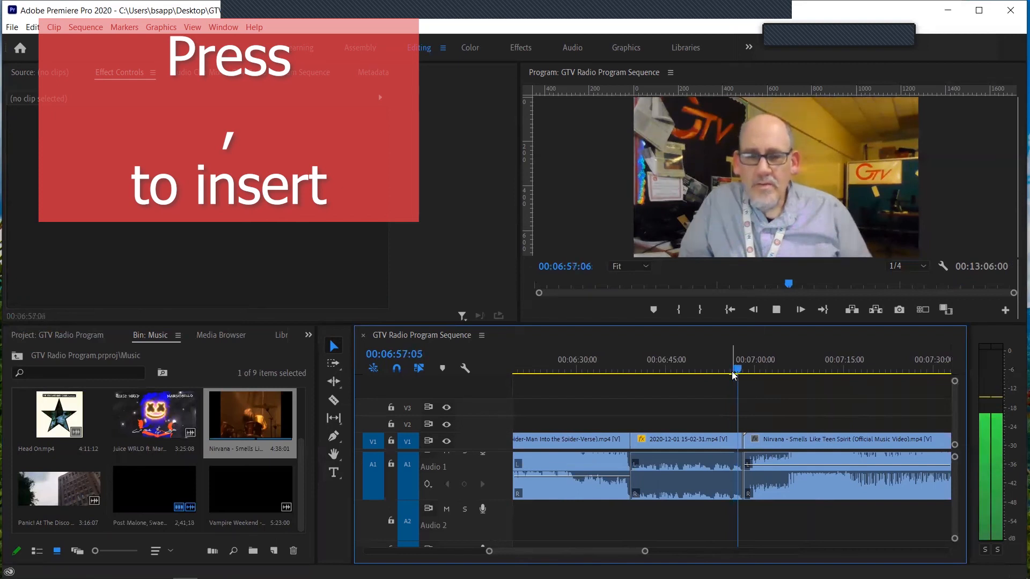
pyautogui.press('space')
pyautogui.moveTo(753, 373); pyautogui.dragTo(746, 372)
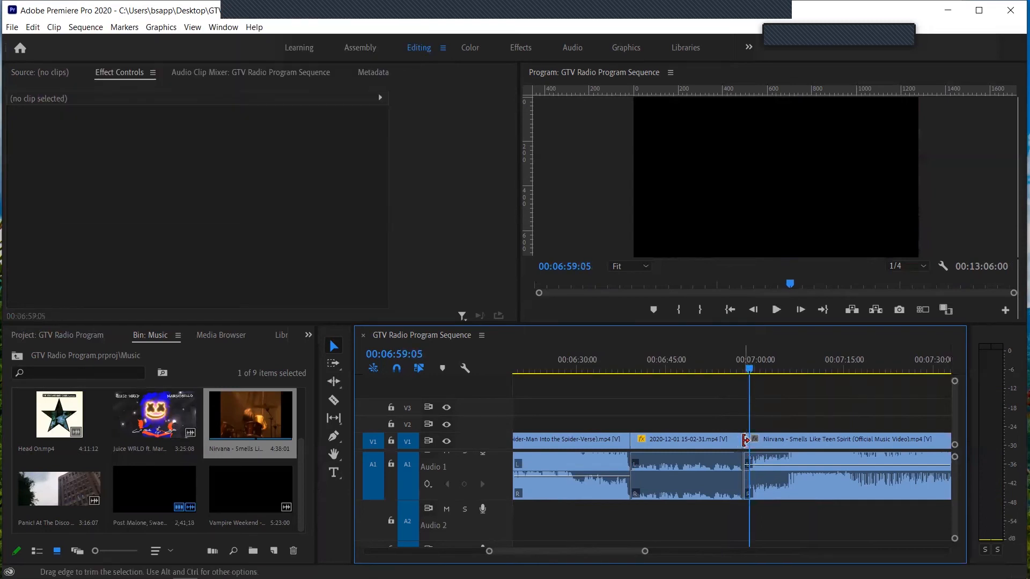
pyautogui.moveTo(747, 440); pyautogui.dragTo(750, 441)
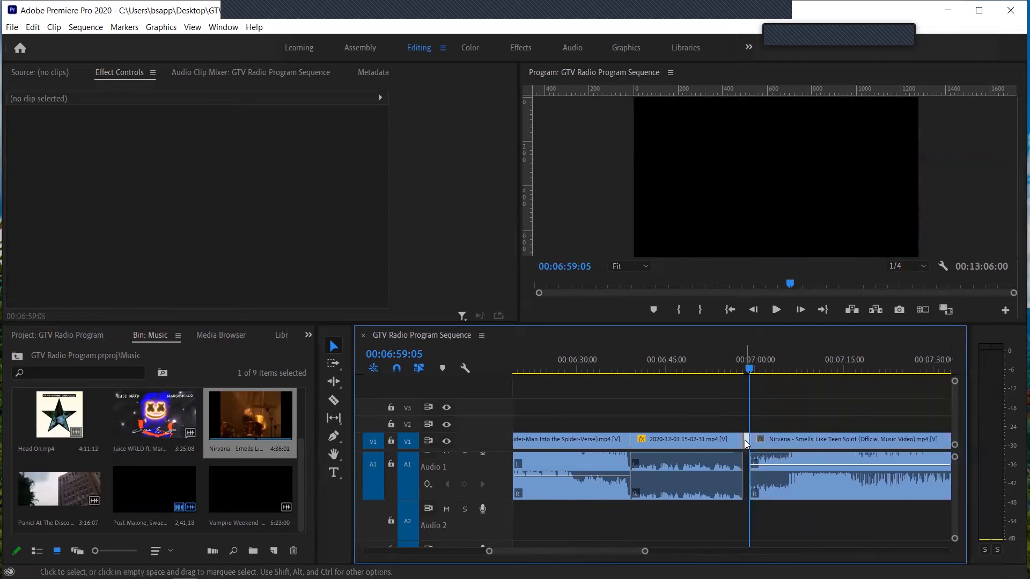
pyautogui.press('Delete')
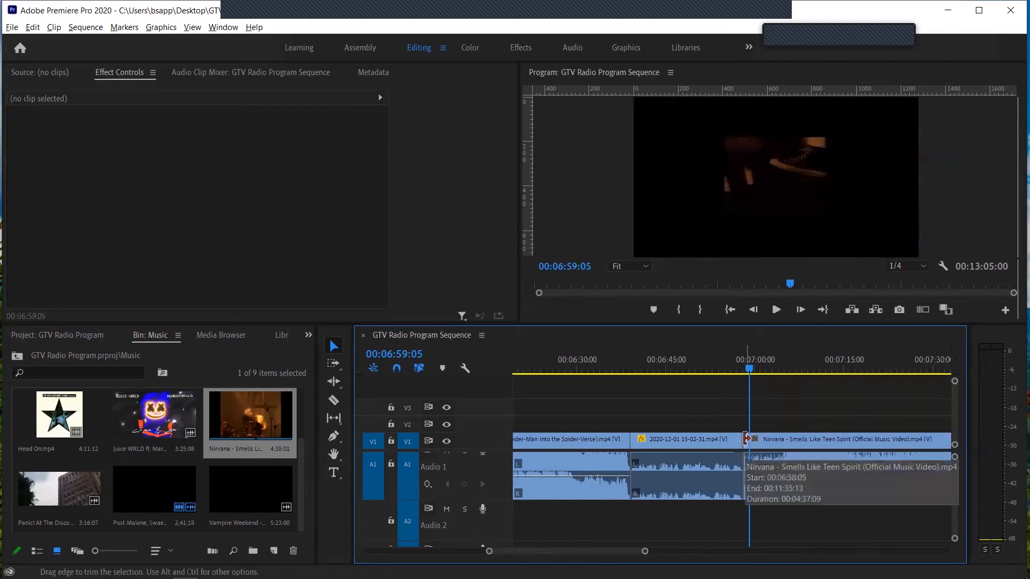
# Delete the short leftover fragment between the host segment and Smells Like Teen Spirit, and close its gap.
pyautogui.press('=')
pyautogui.press('=')
pyautogui.press('=')
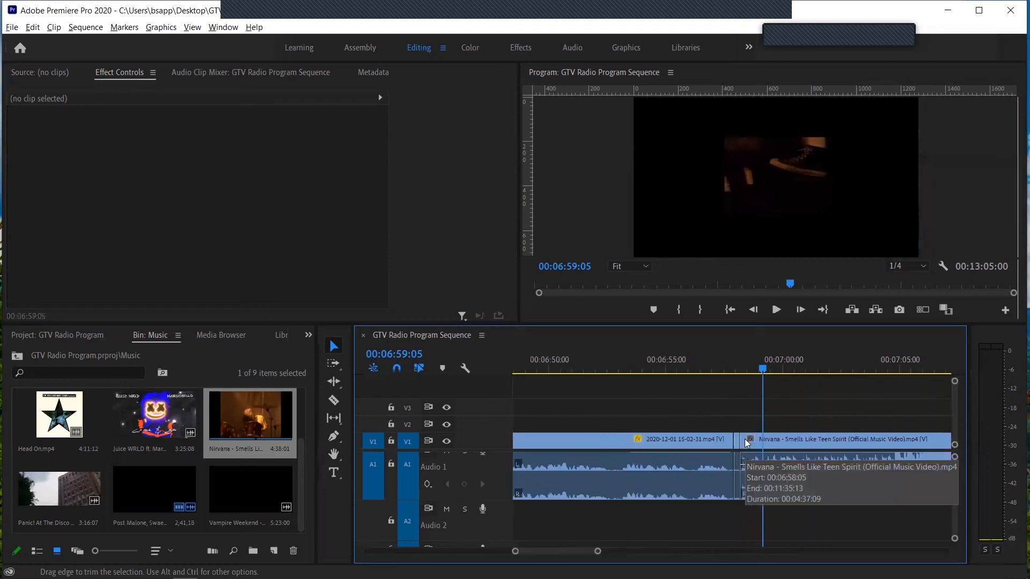
pyautogui.press('=')
pyautogui.click(734, 440)
pyautogui.press('Delete')
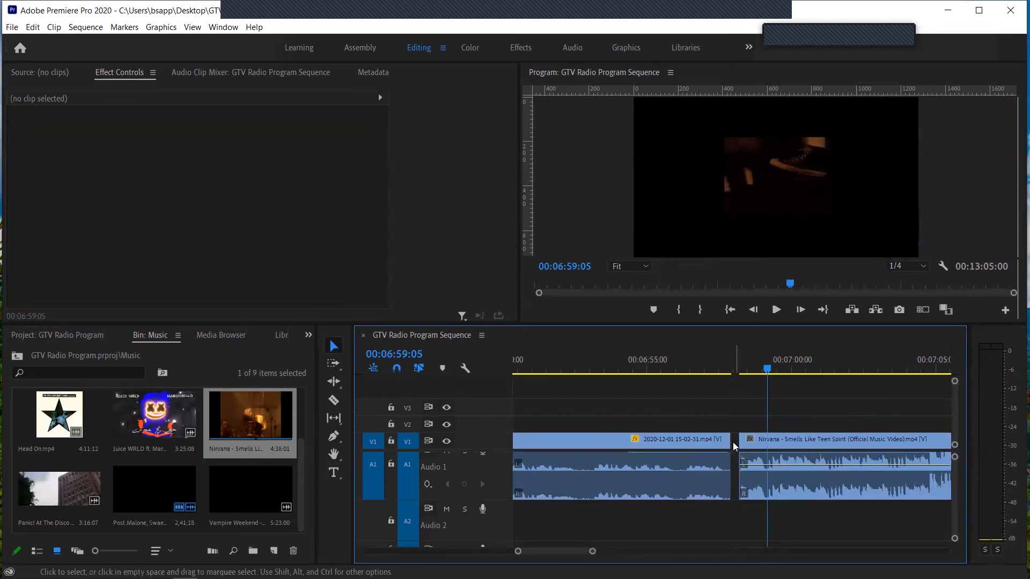
pyautogui.press('Delete')
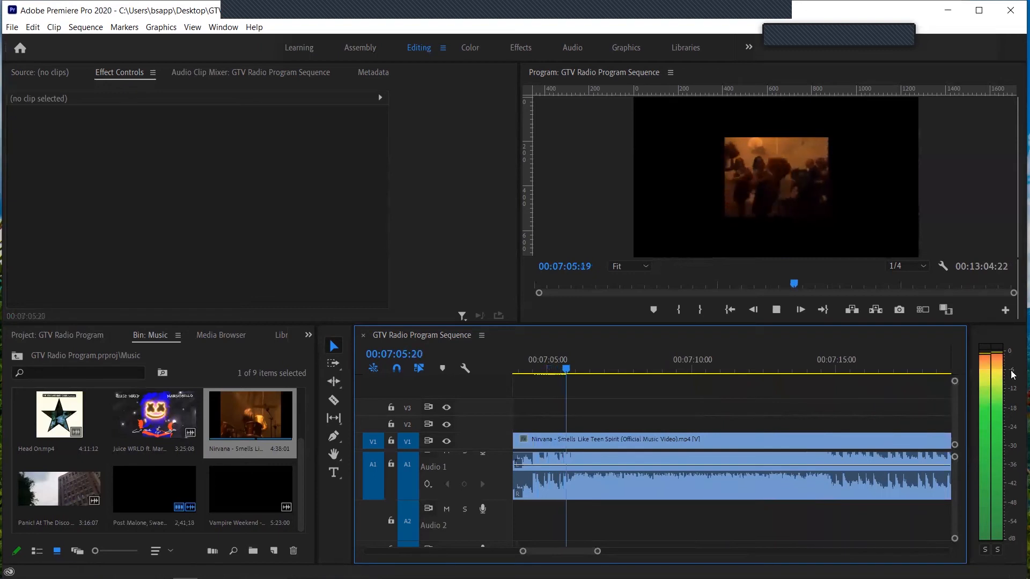
# Lower the volume of Smells Like Teen Spirit and play it back to check the audio levels.
pyautogui.press('space')
pyautogui.click(725, 471)
pyautogui.moveTo(725, 471); pyautogui.dragTo(724, 475)
pyautogui.press('space')
pyautogui.press('space')
pyautogui.press('space')
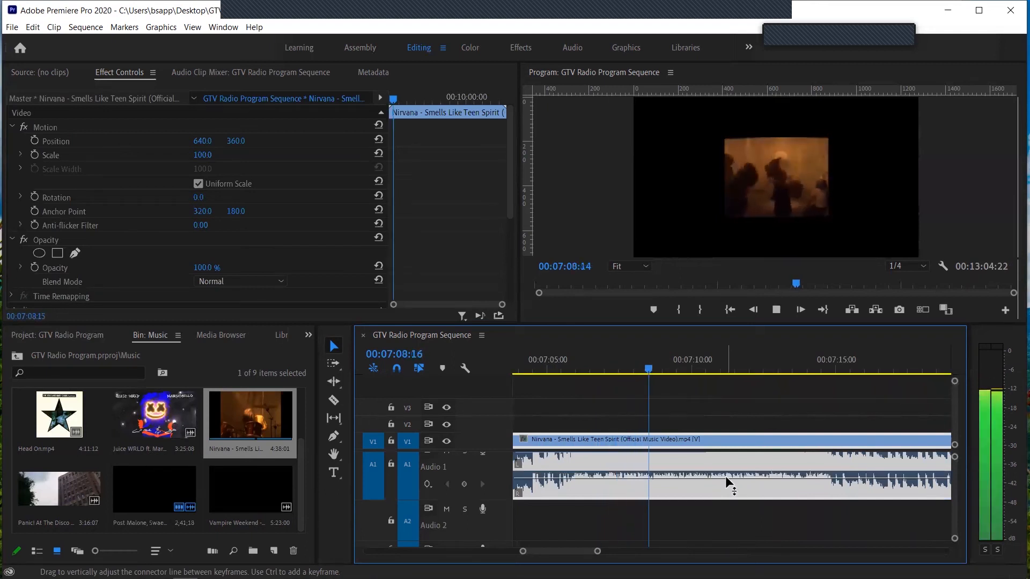
# Scale the Smells Like Teen Spirit video up to about 198.8 so its height fills the program frame.
pyautogui.doubleClick(786, 182)
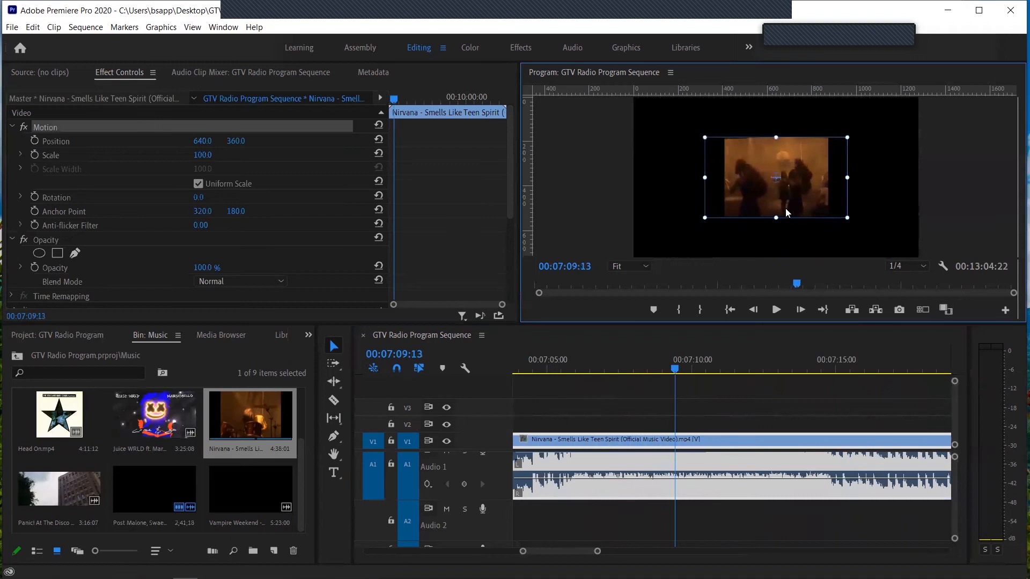
pyautogui.moveTo(847, 177); pyautogui.dragTo(916, 188)
pyautogui.click(955, 196)
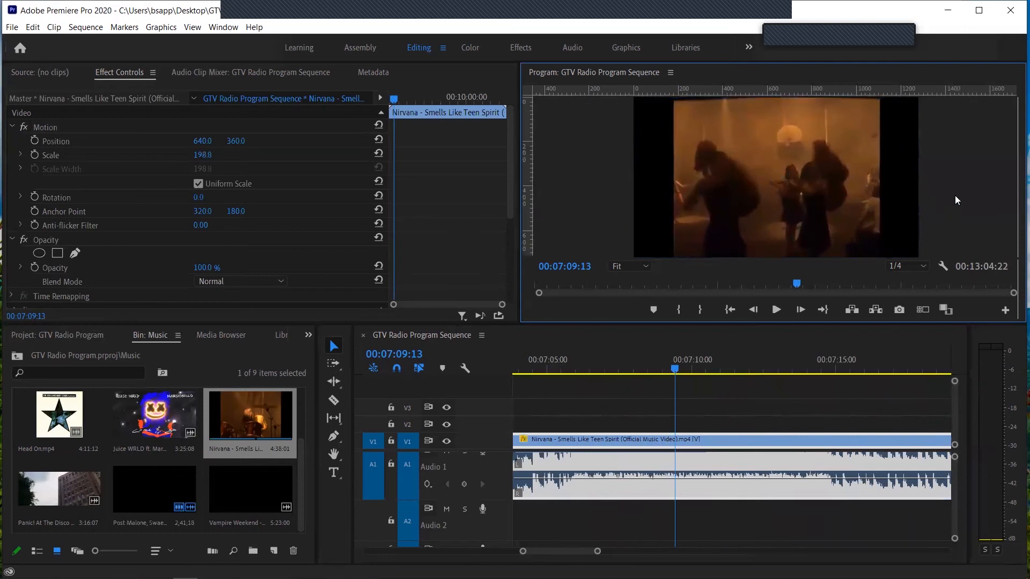
# Switch to the show script in Google Docs and check which segment follows Smells Like Teen Spirit.
pyautogui.scroll(-2, 842, 437)
pyautogui.scroll(-1, 842, 438)
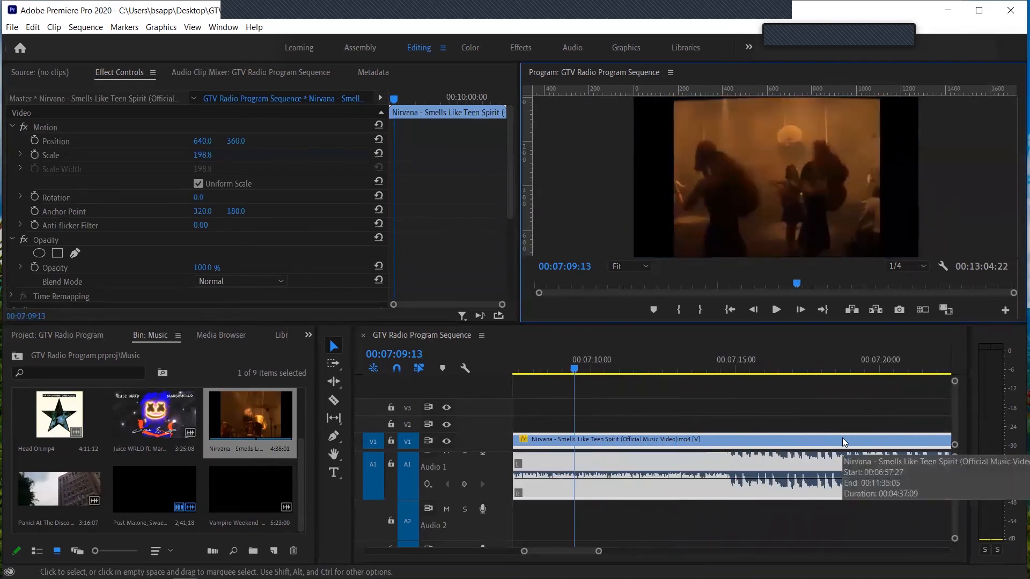
pyautogui.hotkey('alt', 'Tab')
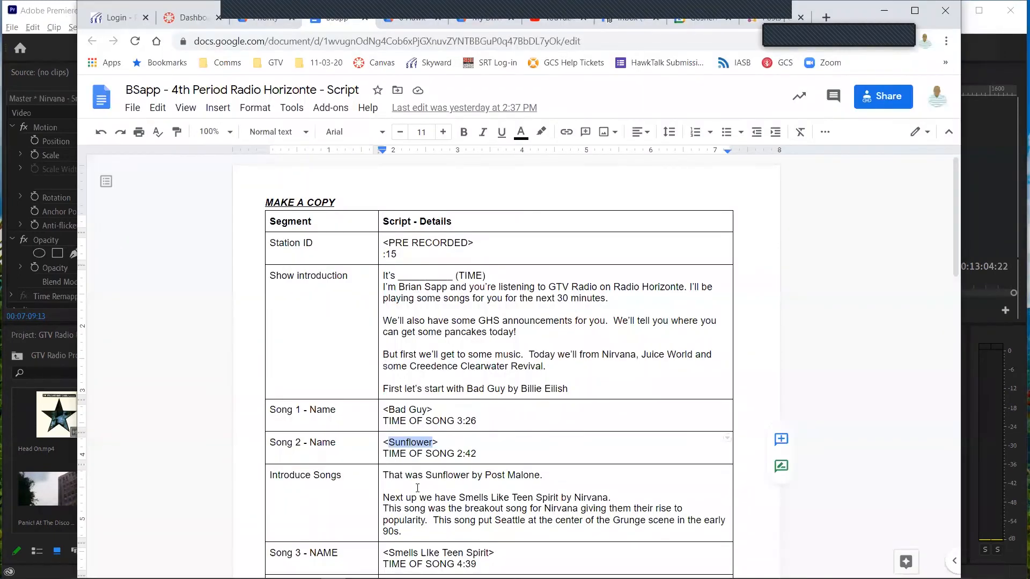
pyautogui.scroll(-5, 410, 520)
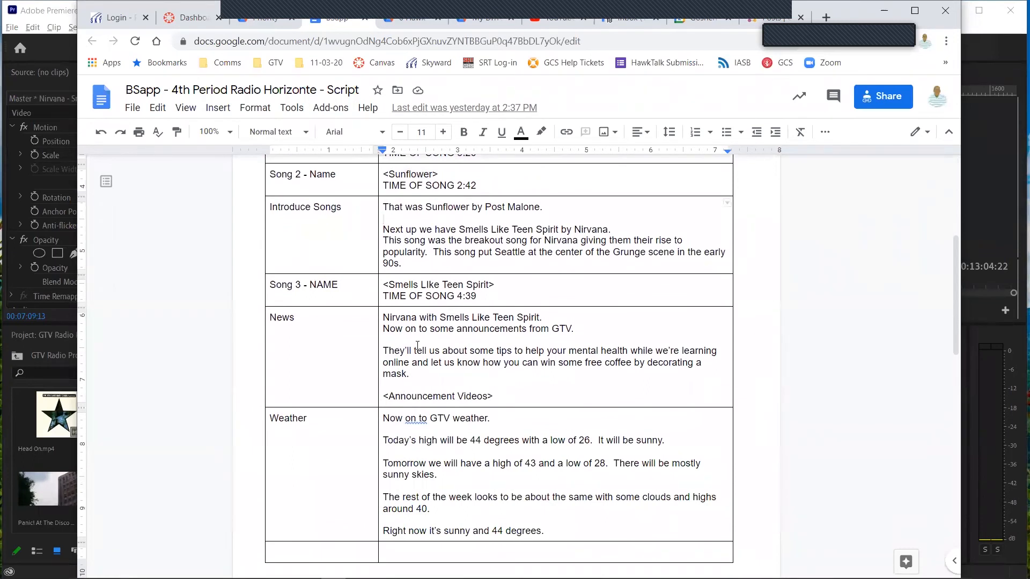
pyautogui.doubleClick(400, 395)
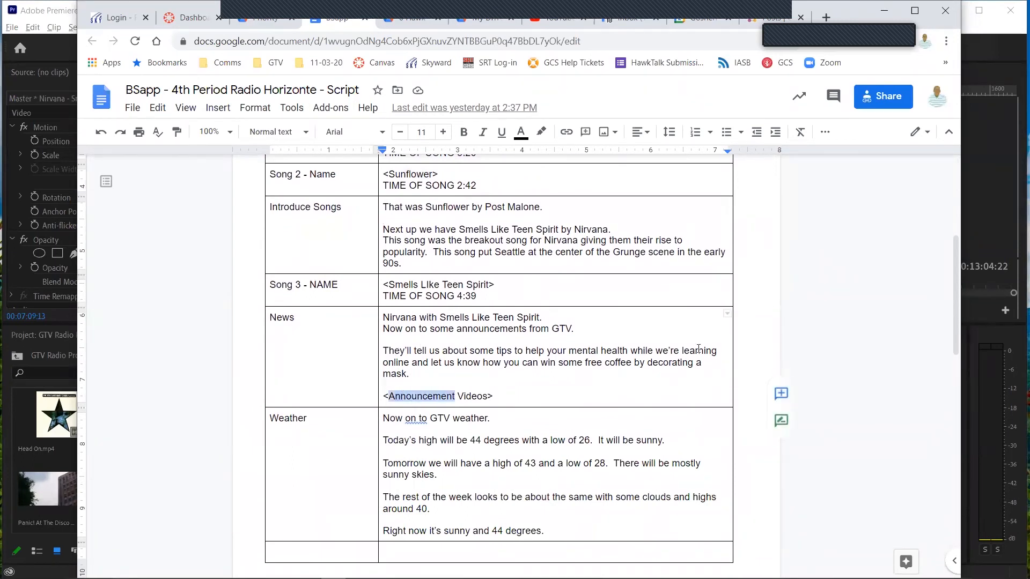
# Switch back to Premiere Pro and open the project's News bin.
pyautogui.click(991, 30)
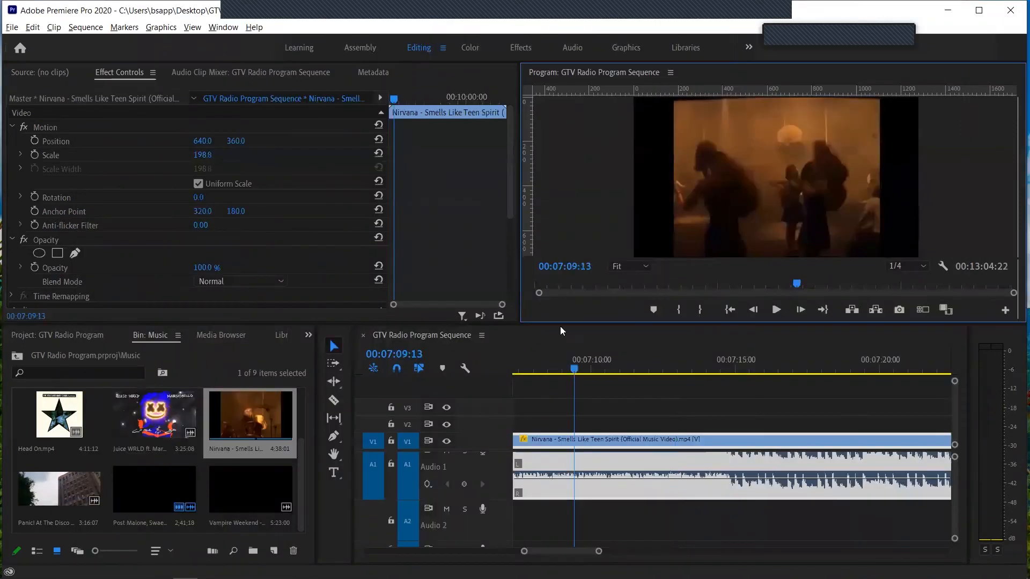
pyautogui.click(76, 336)
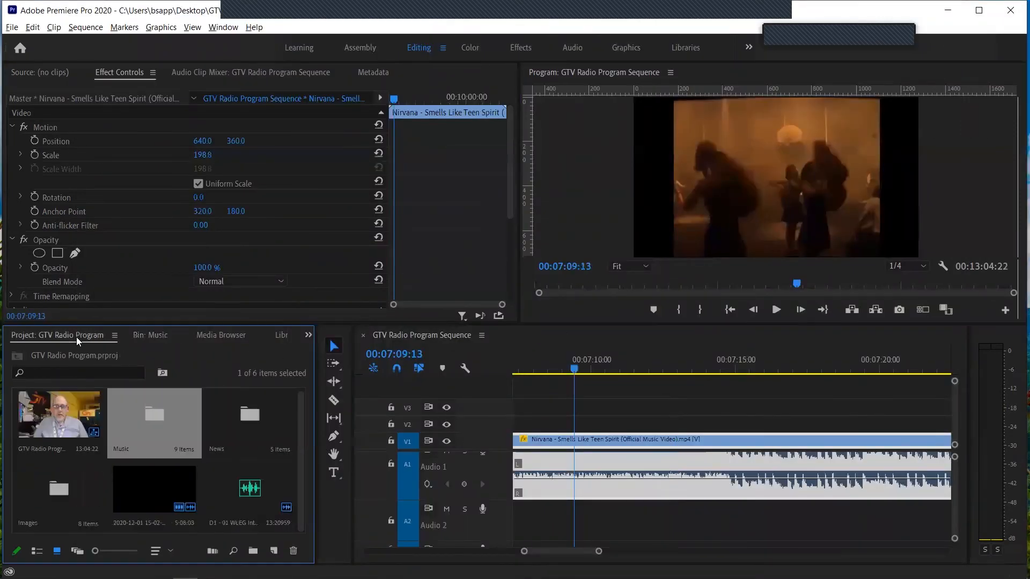
pyautogui.doubleClick(238, 426)
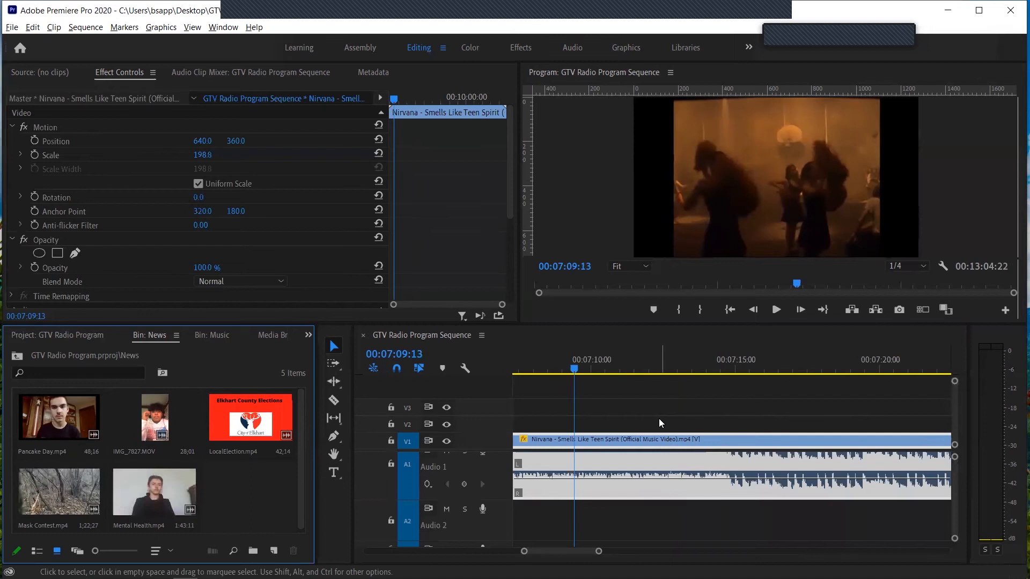
# Play the ending of Smells Like Teen Spirit and trim the clip's end to 00:11:33:07, where the picture has gone black.
pyautogui.scroll(-2, 635, 432)
pyautogui.scroll(-8, 634, 431)
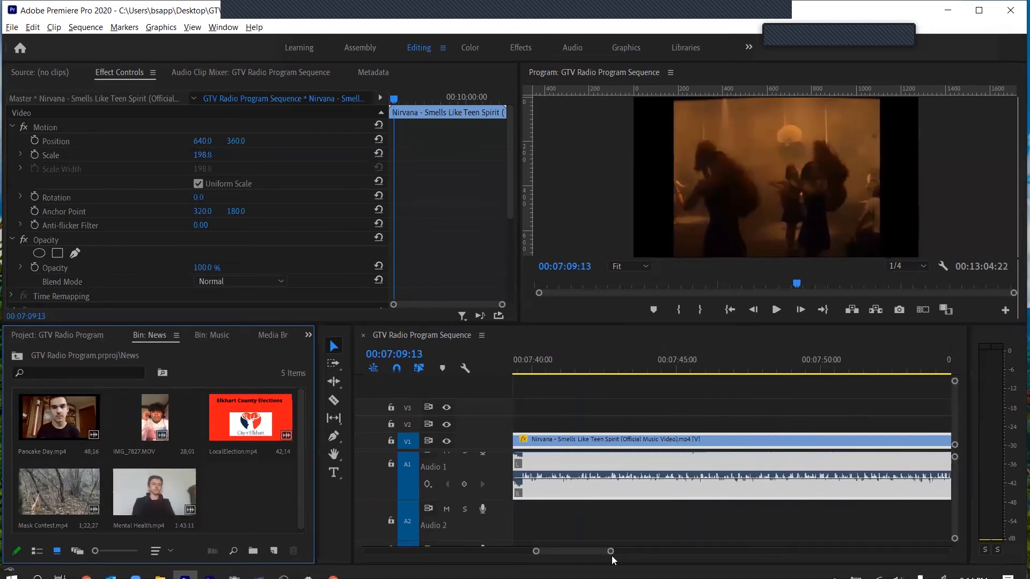
pyautogui.moveTo(611, 552); pyautogui.dragTo(731, 548)
pyautogui.moveTo(606, 365); pyautogui.dragTo(597, 370)
pyautogui.press('space')
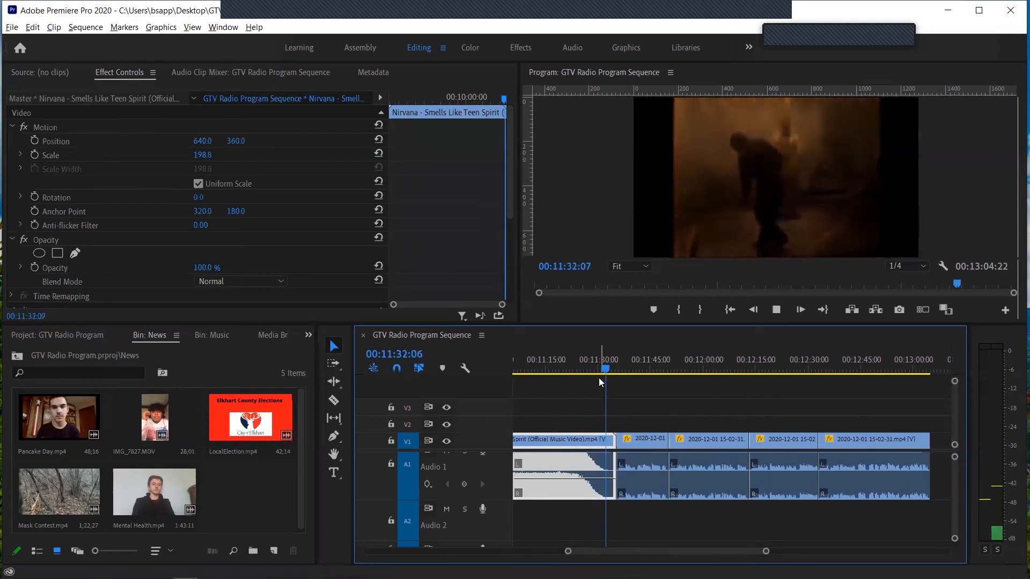
pyautogui.press('space')
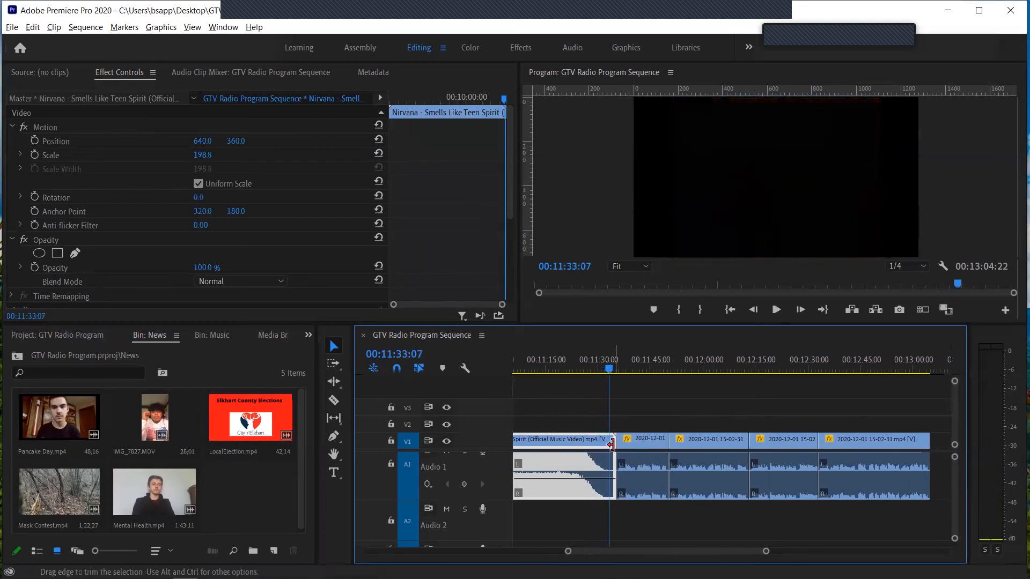
pyautogui.moveTo(608, 444); pyautogui.dragTo(605, 442)
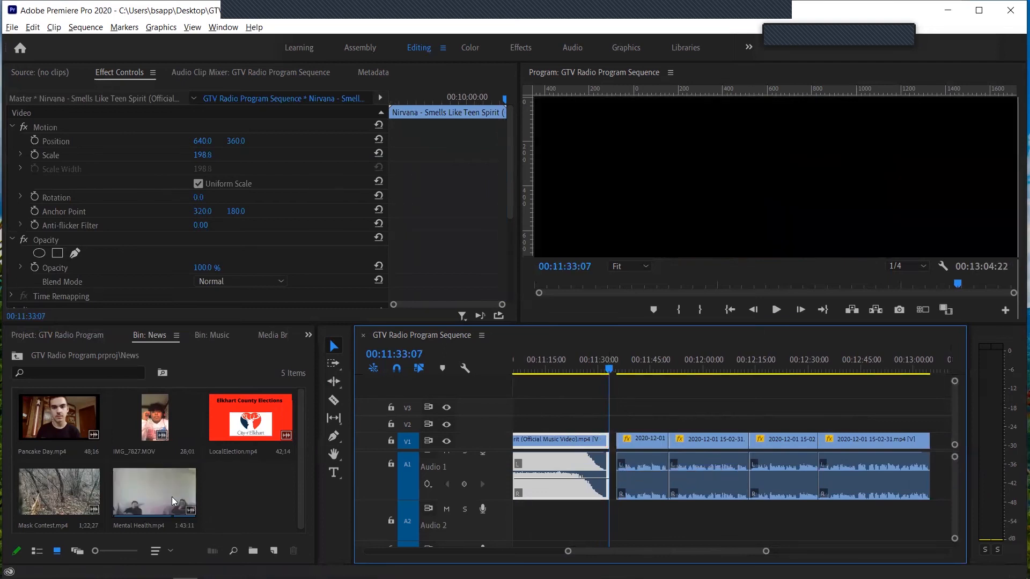
# Move the next host segment against the end of Smells Like Teen Spirit and play it through to its closing words.
pyautogui.click(68, 494)
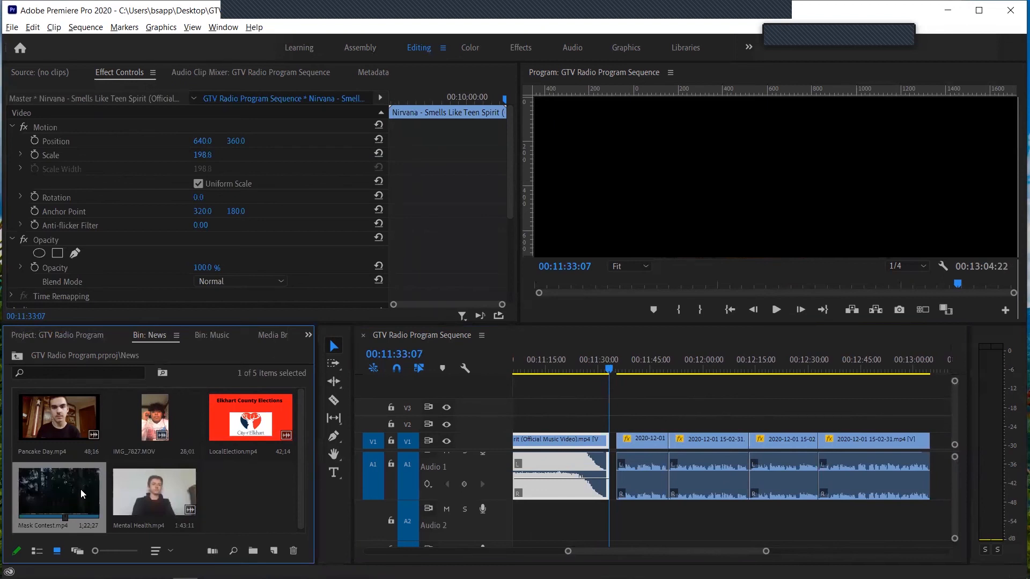
pyautogui.moveTo(649, 440); pyautogui.dragTo(622, 432)
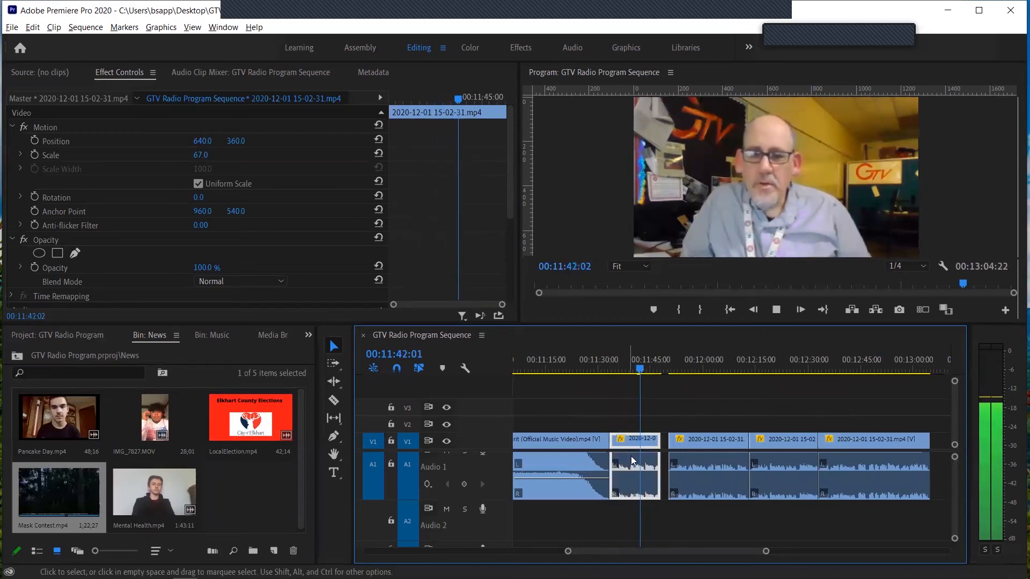
pyautogui.scroll(2, 633, 468)
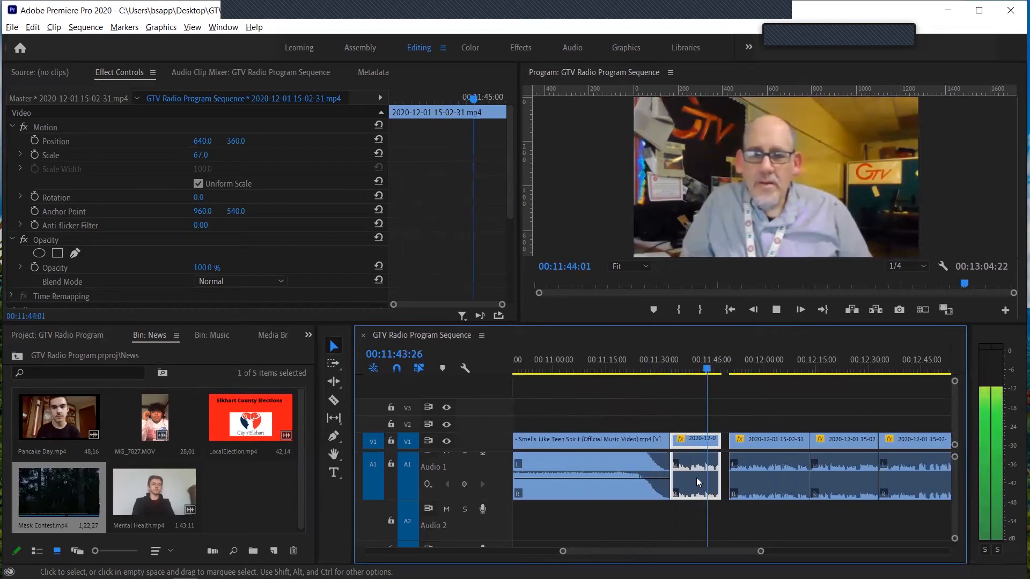
pyautogui.scroll(1, 691, 479)
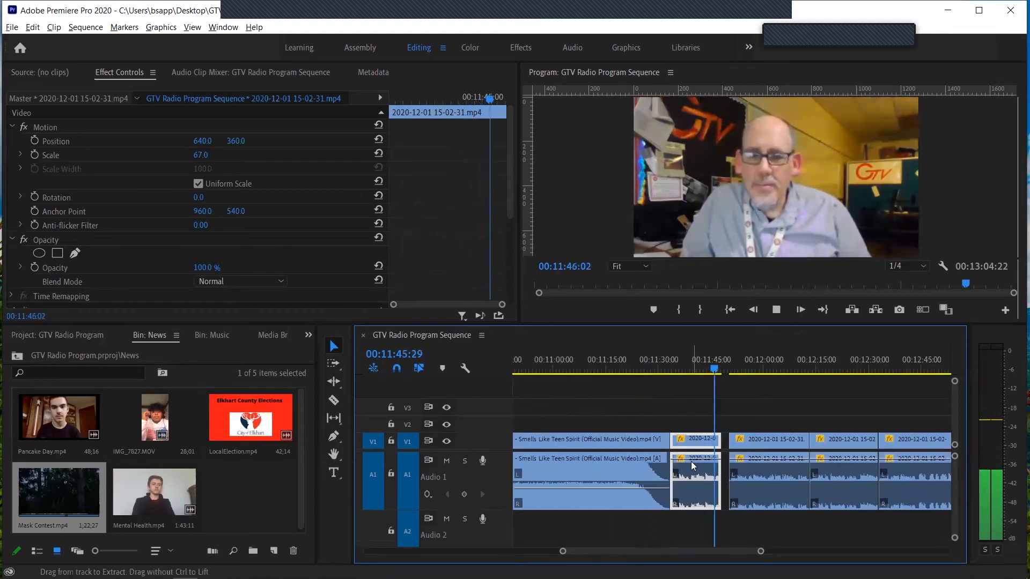
# Insert Mental Health.mp4 from the News bin at 00:11:47:26, directly after the host segment.
pyautogui.press('space')
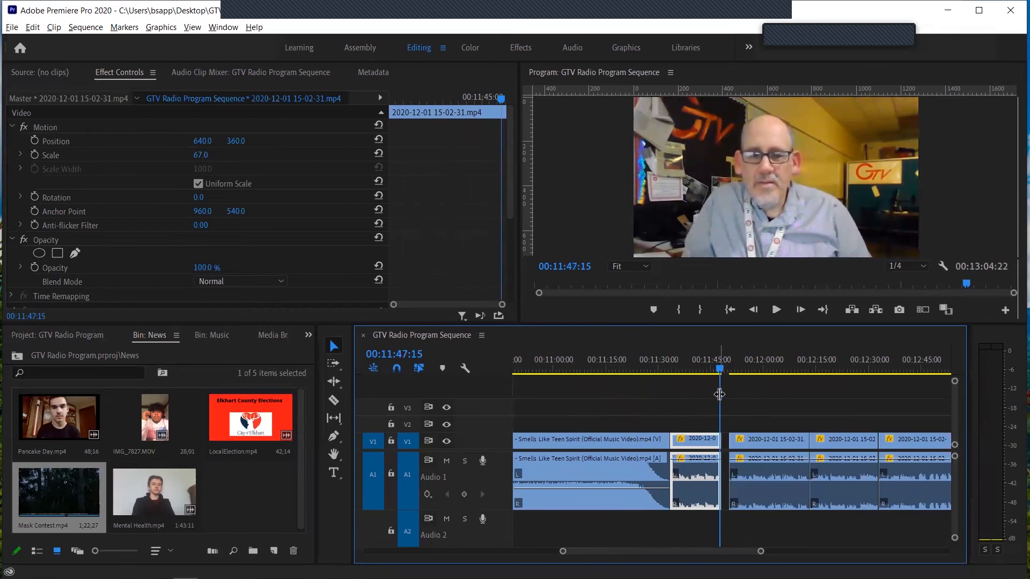
pyautogui.moveTo(719, 394); pyautogui.dragTo(720, 396)
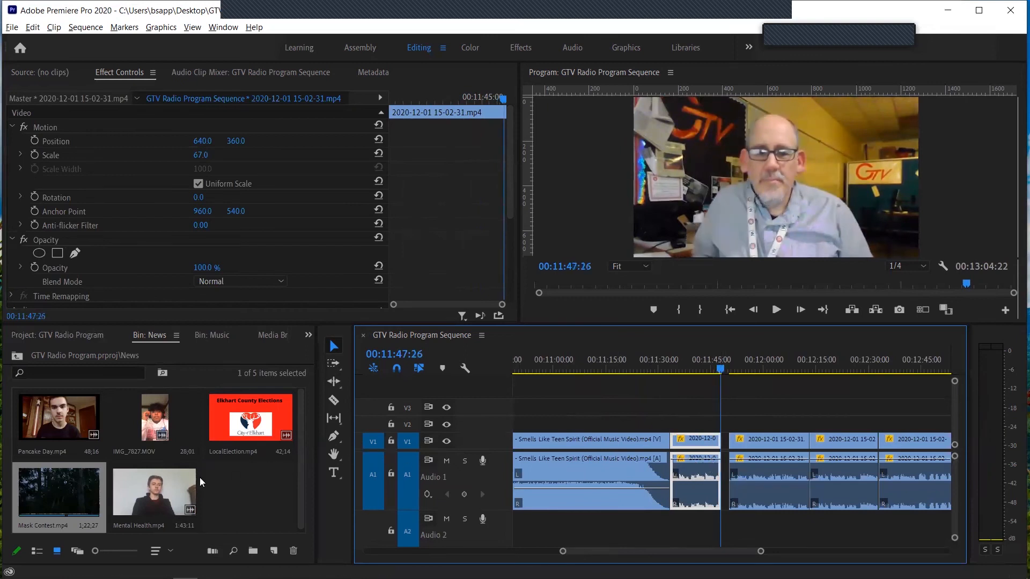
pyautogui.click(154, 494)
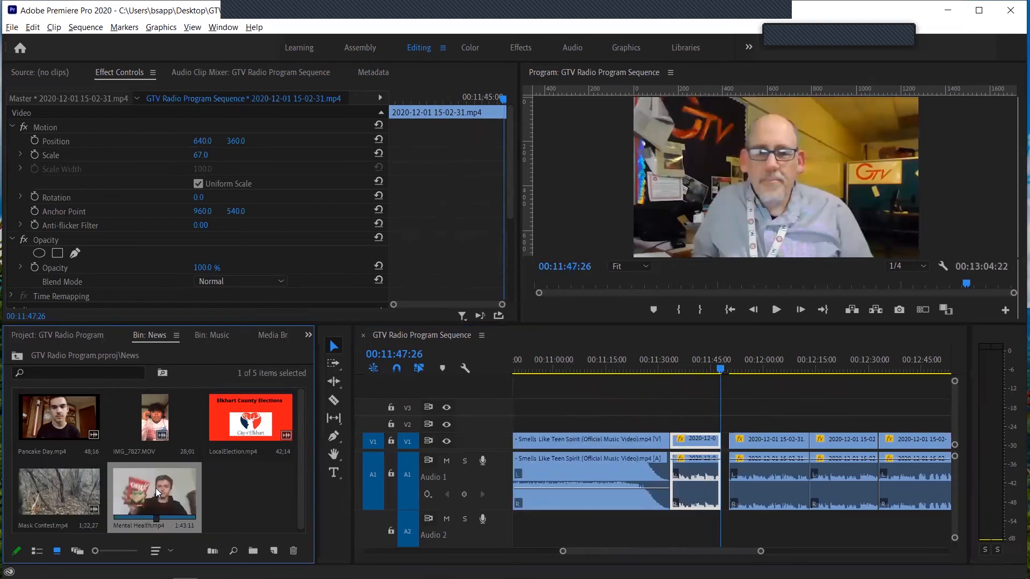
pyautogui.scroll(5, 604, 472)
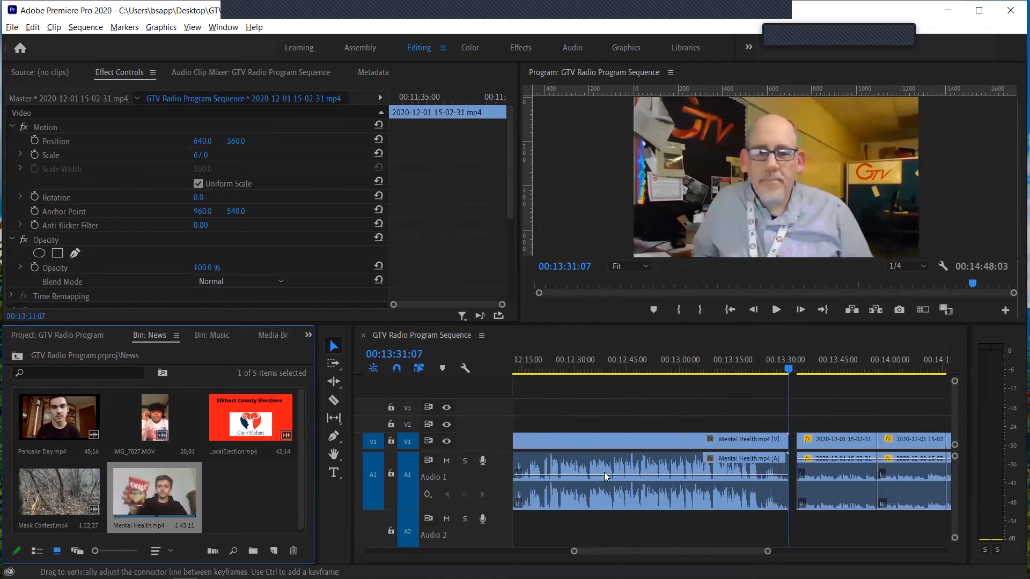
# Find where the mental health tips should begin and ripple-trim the start of Mental Health.mp4 to 00:12:22:19.
pyautogui.moveTo(629, 360); pyautogui.dragTo(725, 379)
pyautogui.press('space')
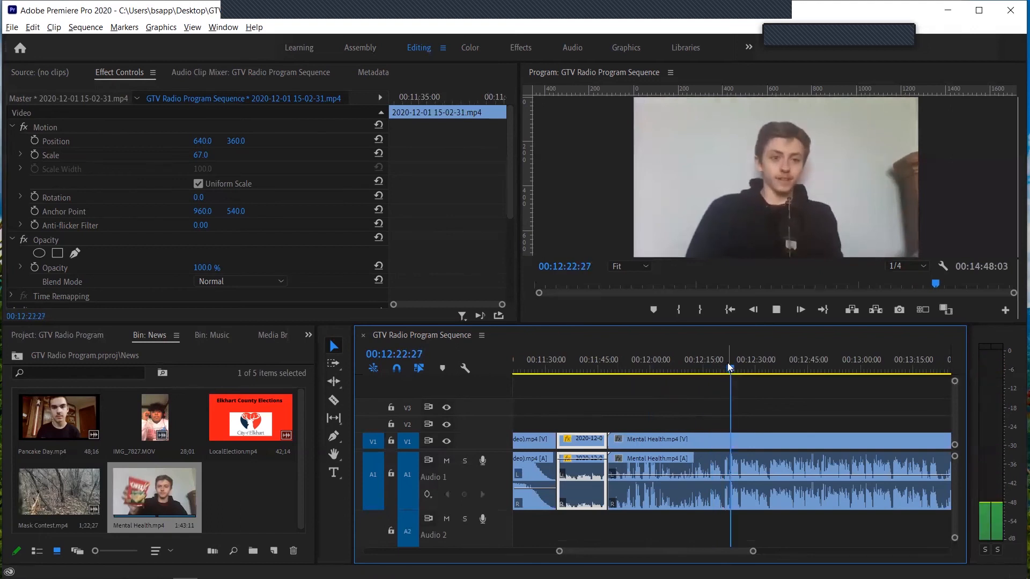
pyautogui.moveTo(732, 368); pyautogui.dragTo(729, 367)
pyautogui.press('b')
pyautogui.moveTo(611, 439); pyautogui.dragTo(731, 439)
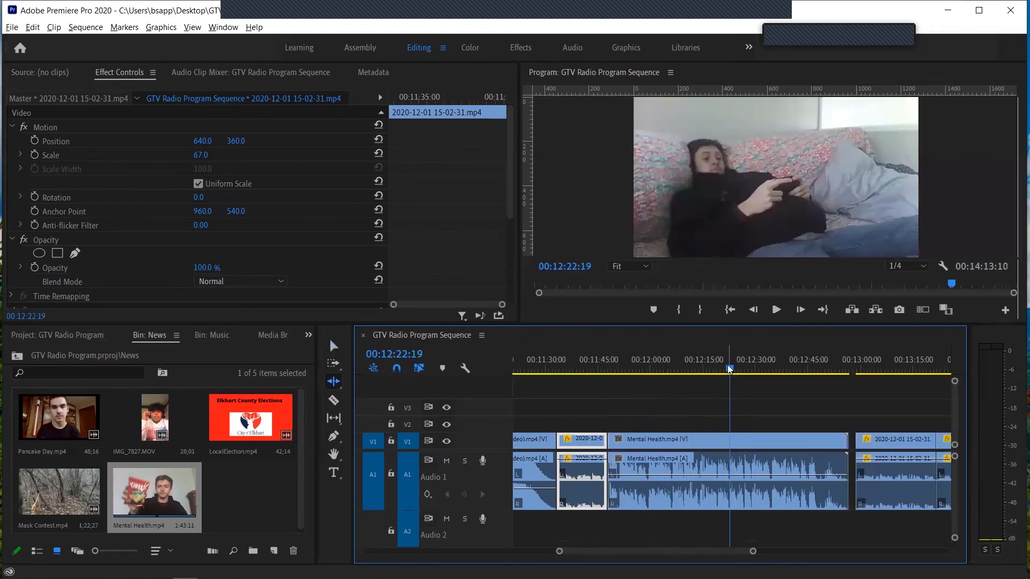
# Trim the end of Mental Health.mp4 to 00:12:47:18 and insert Mask Contest.mp4 directly after it.
pyautogui.press('v')
pyautogui.moveTo(731, 370); pyautogui.dragTo(811, 385)
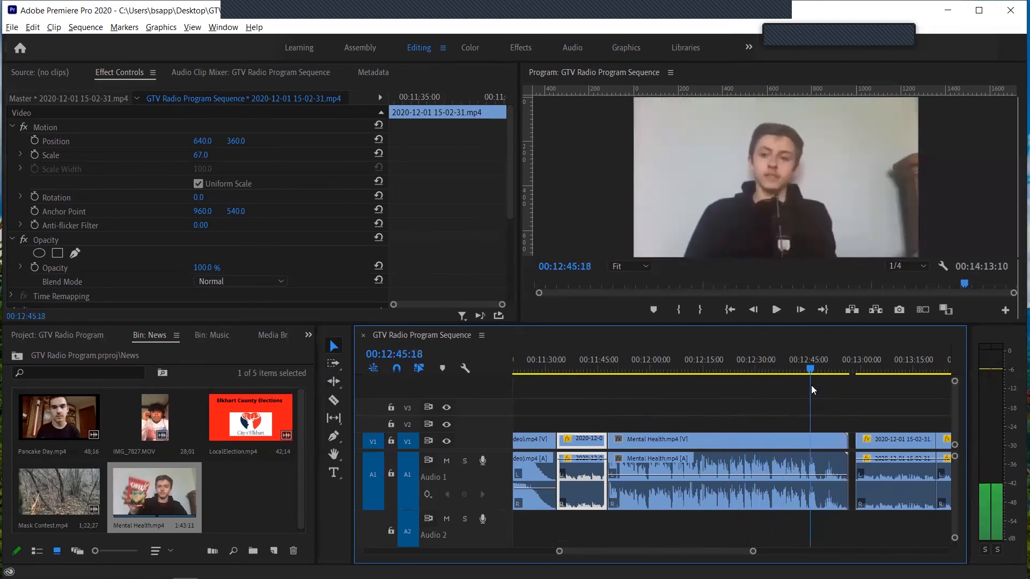
pyautogui.press('space')
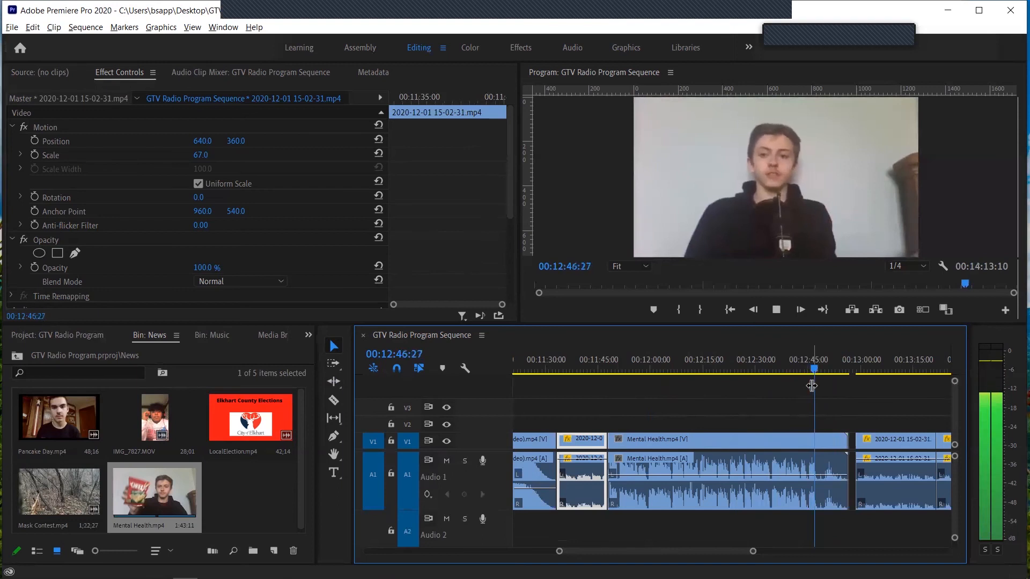
pyautogui.press('space')
pyautogui.moveTo(846, 440); pyautogui.dragTo(815, 439)
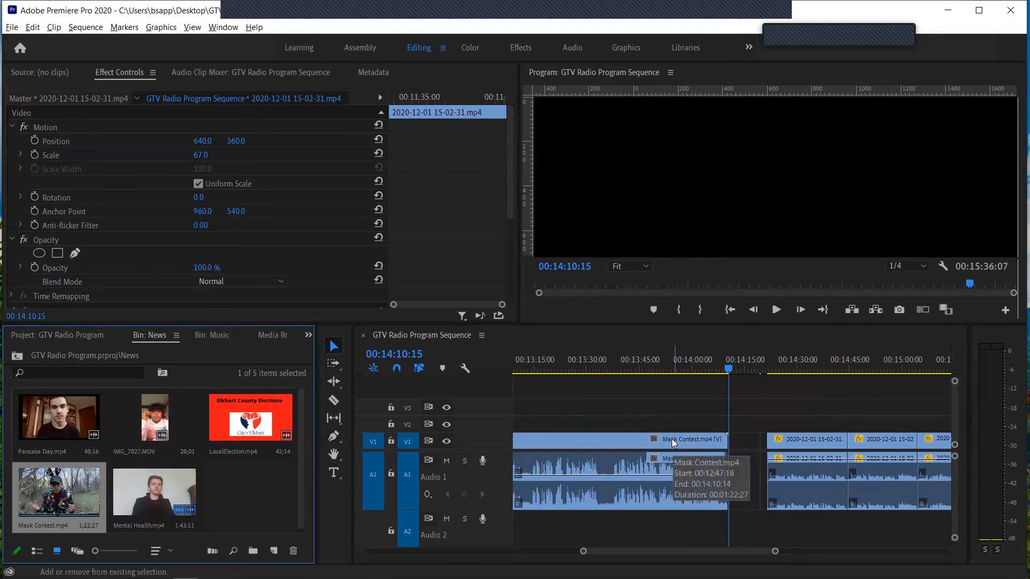
# Play the opening of Mental Health.mp4 to check its audio level.
pyautogui.hscroll(-8, 671, 439)
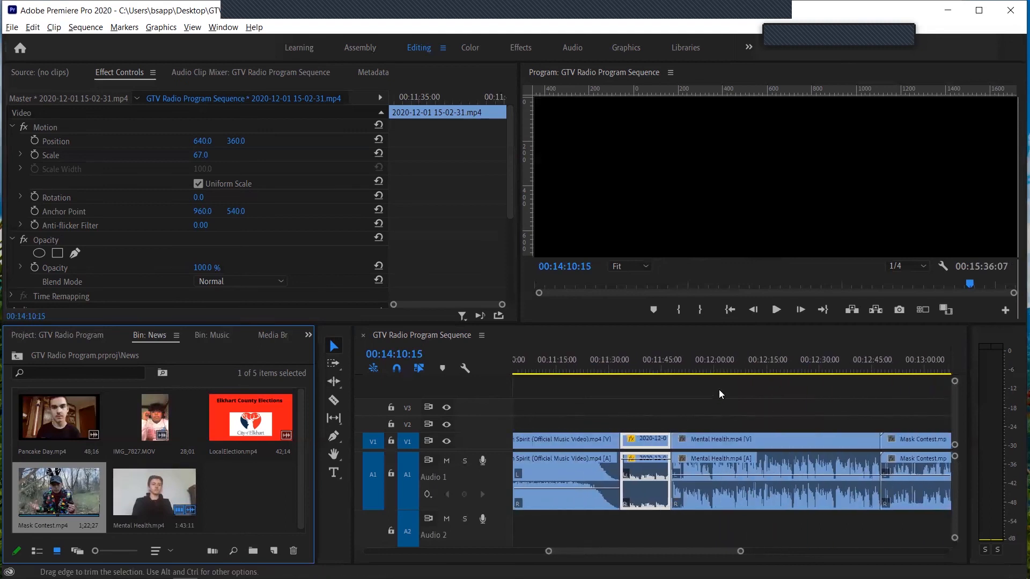
pyautogui.click(691, 364)
pyautogui.press('space')
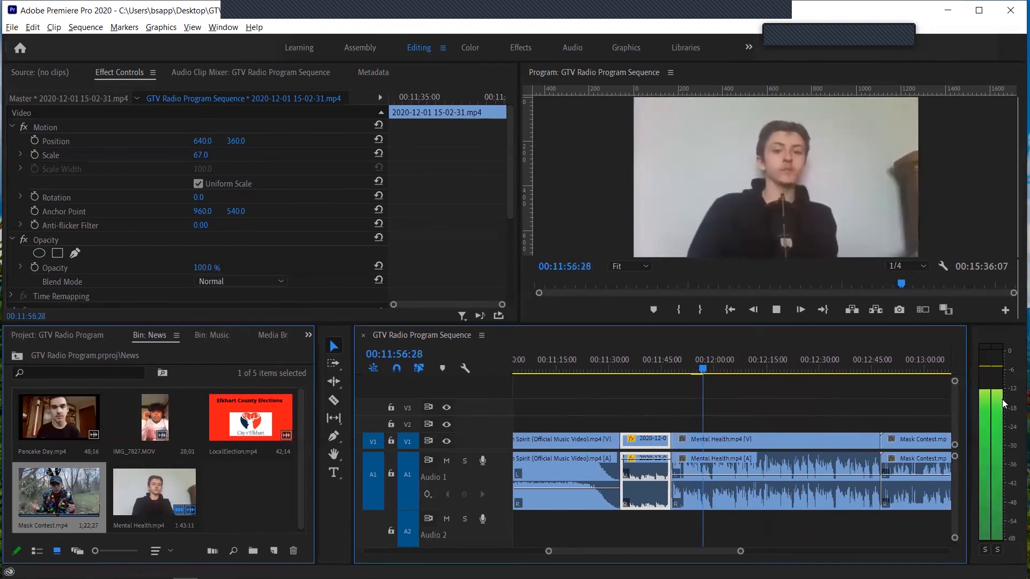
pyautogui.scroll(-6, 847, 459)
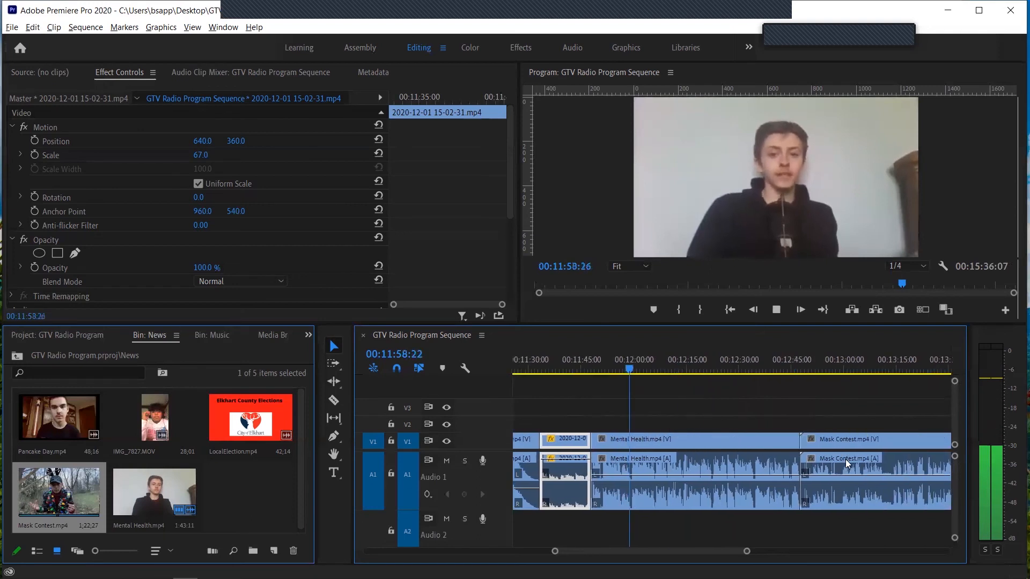
pyautogui.press('space')
# Preview the start of Mask Contest.mp4 and scale its video up to 227.3 so it fills the program frame.
pyautogui.scroll(-1, 805, 459)
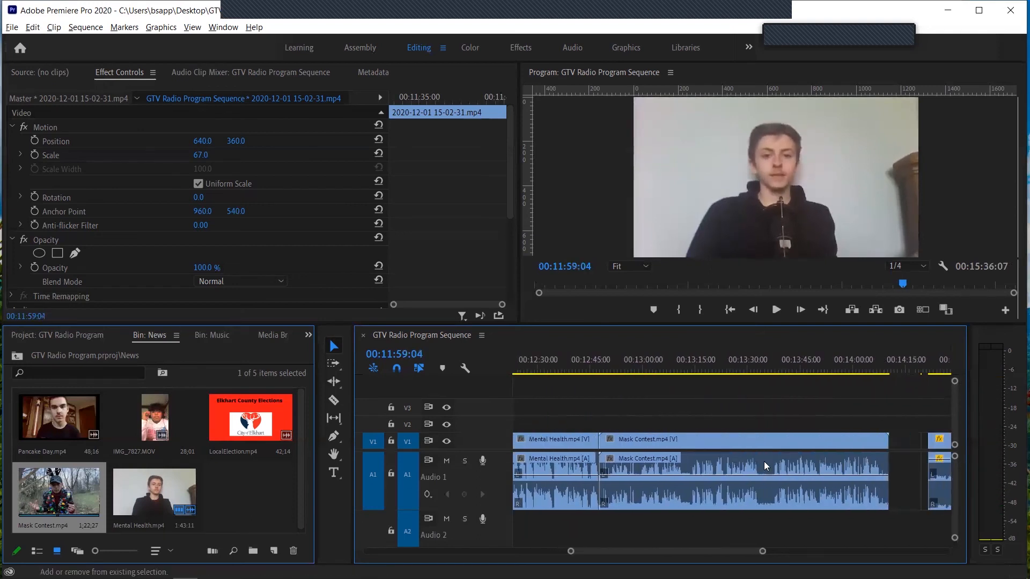
pyautogui.click(613, 368)
pyautogui.press('space')
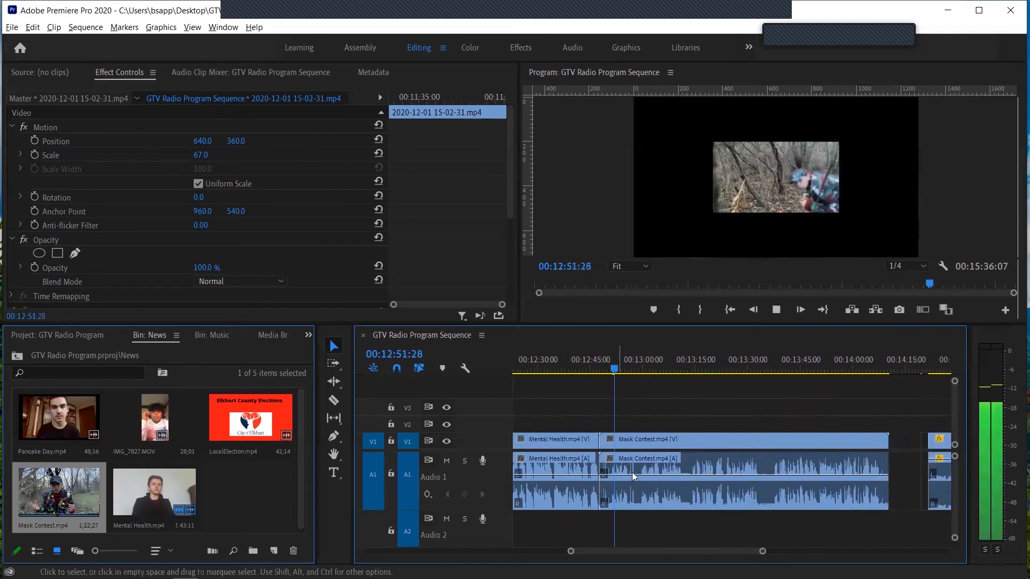
pyautogui.press('space')
pyautogui.click(771, 176)
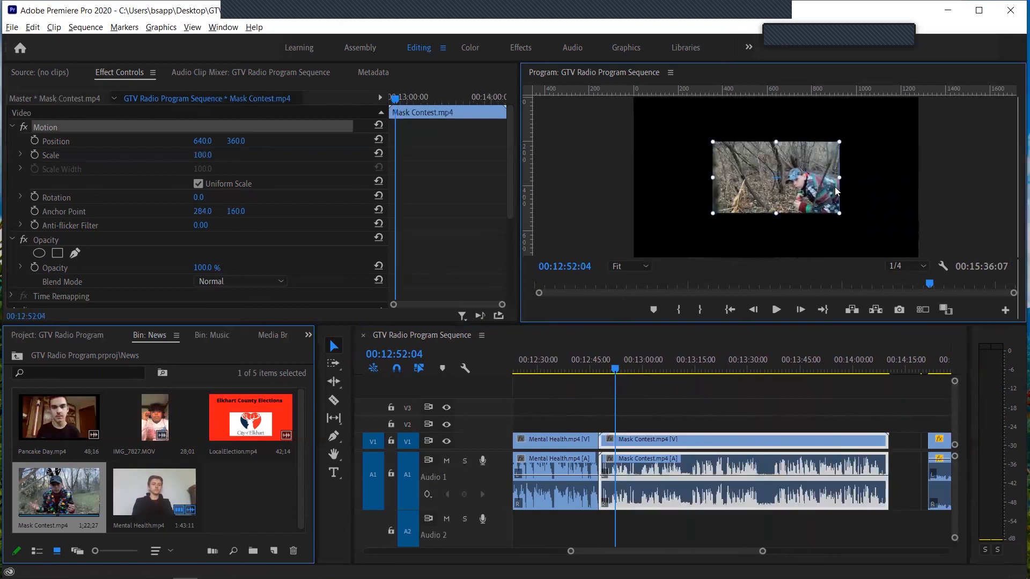
pyautogui.moveTo(837, 177); pyautogui.dragTo(917, 186)
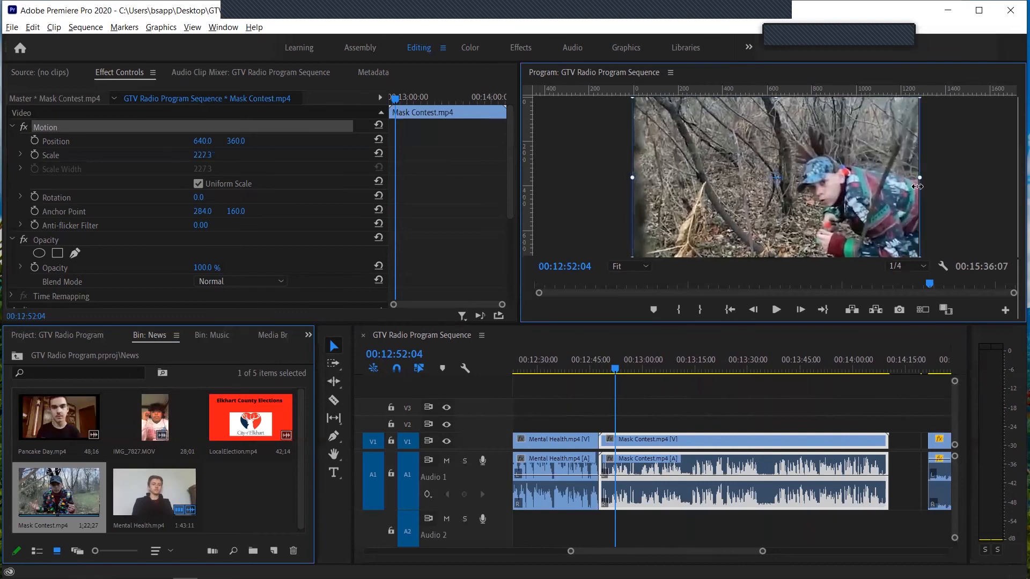
# Play the enlarged Mask Contest.mp4 to check its picture and audio, and move the playhead to the clip's end.
pyautogui.click(596, 404)
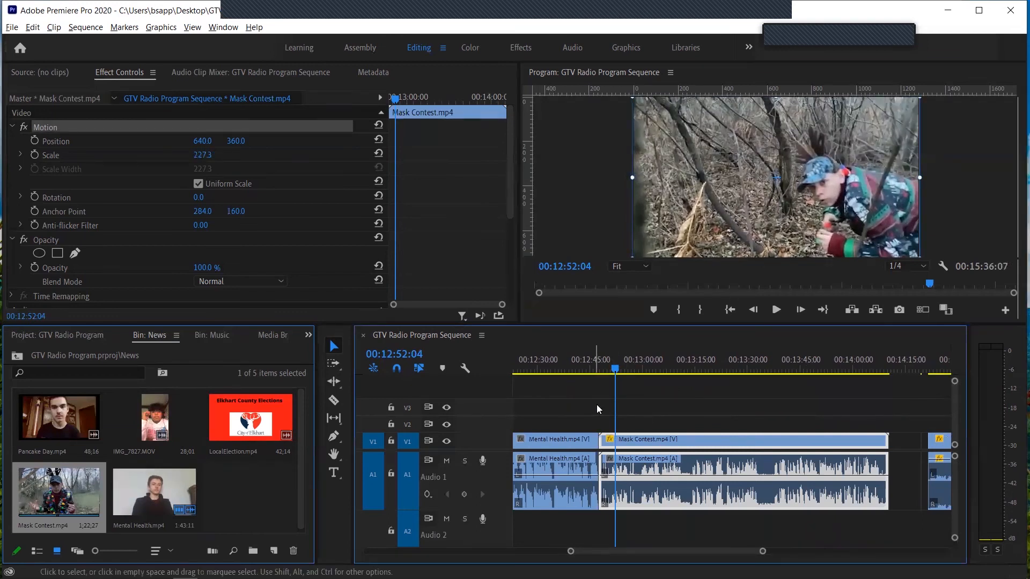
pyautogui.click(596, 404)
pyautogui.press('space')
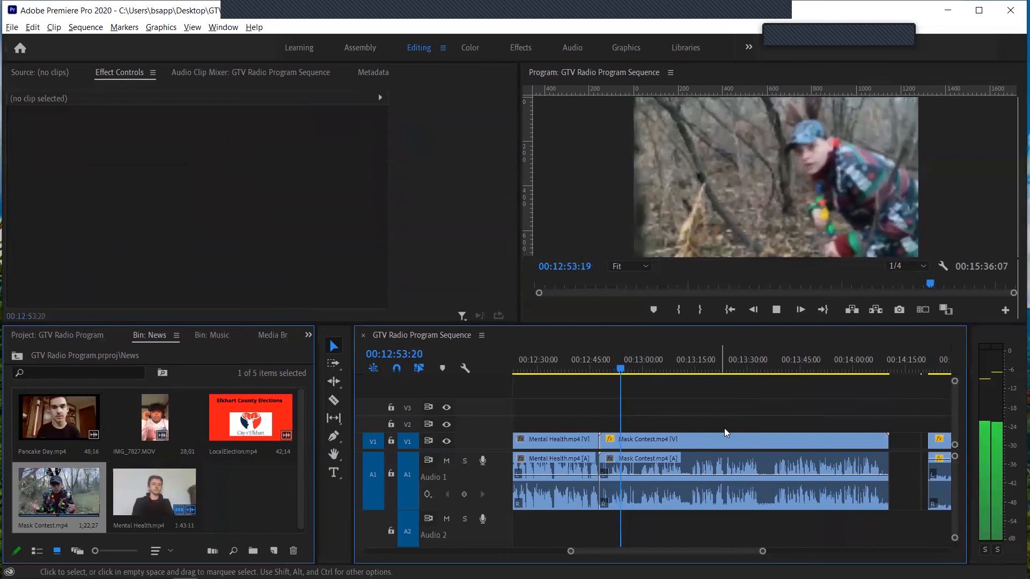
pyautogui.press('space')
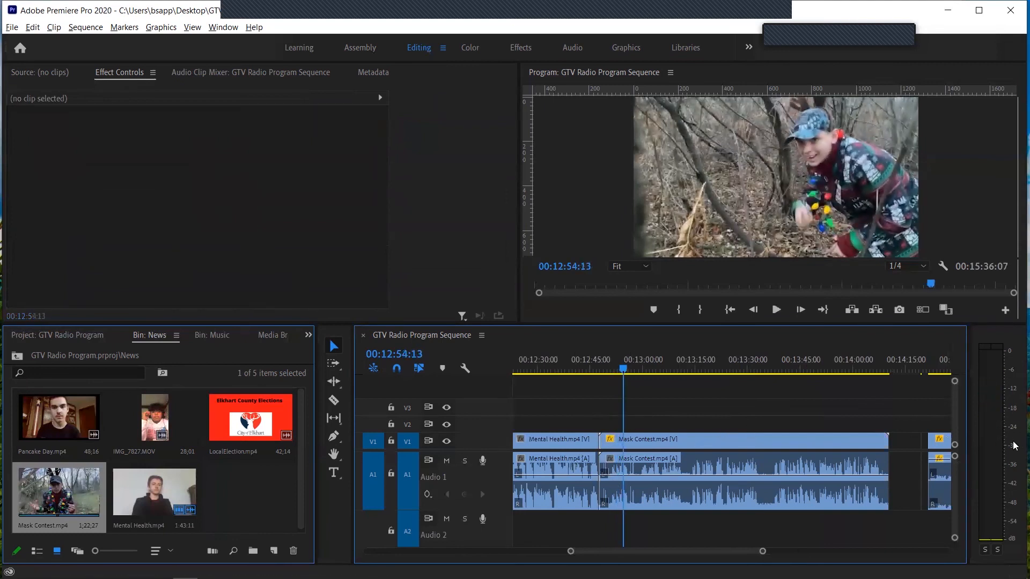
pyautogui.moveTo(625, 372); pyautogui.dragTo(888, 411)
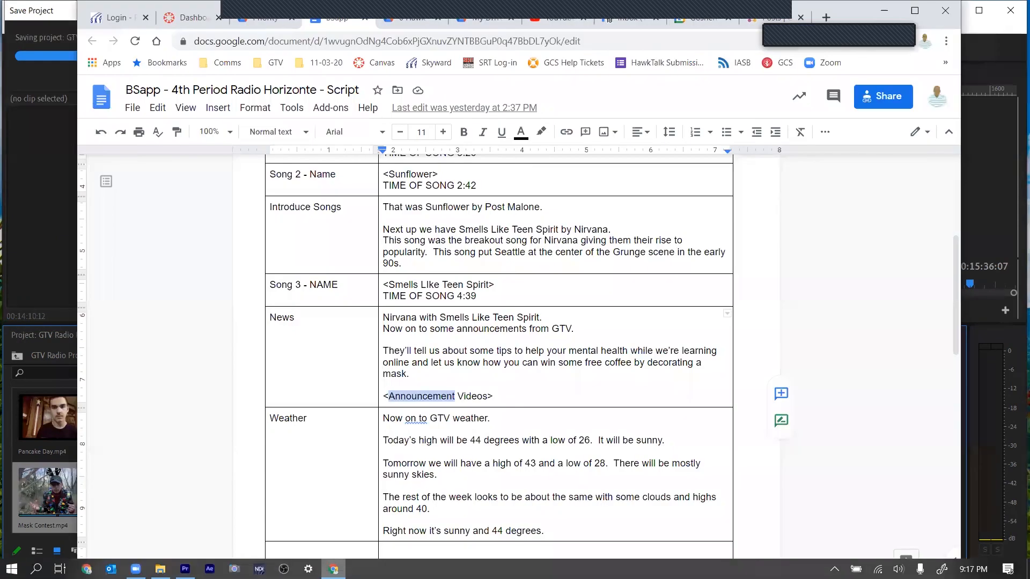
# Consult the radio script for the weather segment and the songs that follow it, and return to the Premiere Pro project.
pyautogui.click(333, 569)
pyautogui.click(420, 461)
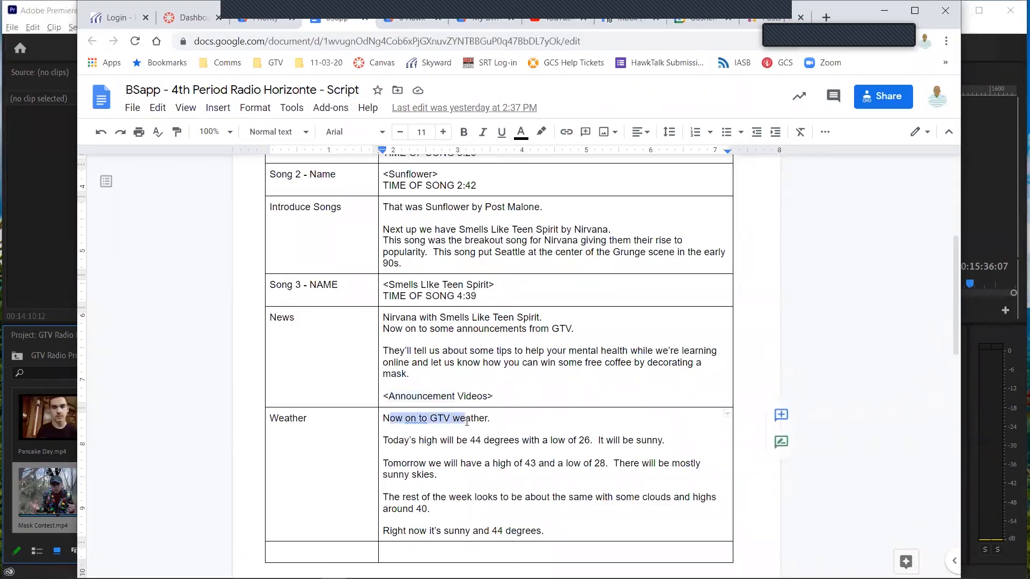
pyautogui.scroll(-6, 458, 482)
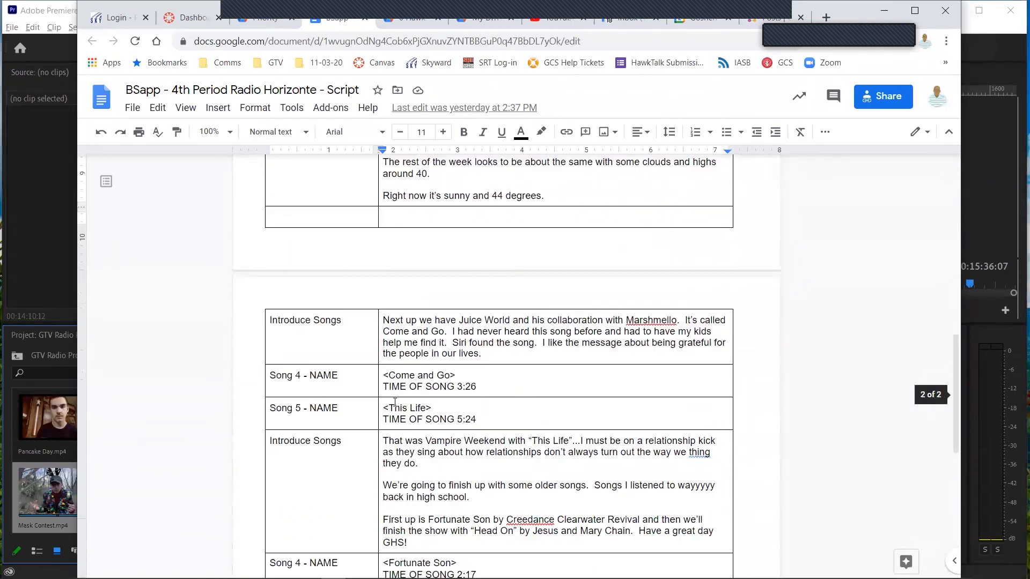
pyautogui.moveTo(384, 321); pyautogui.dragTo(484, 357)
pyautogui.click(481, 353)
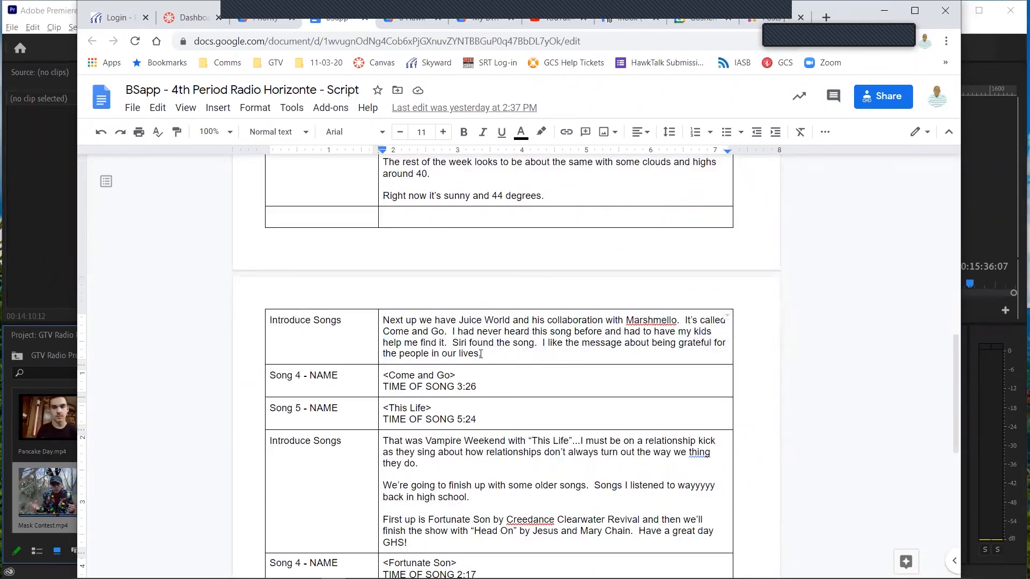
pyautogui.click(991, 32)
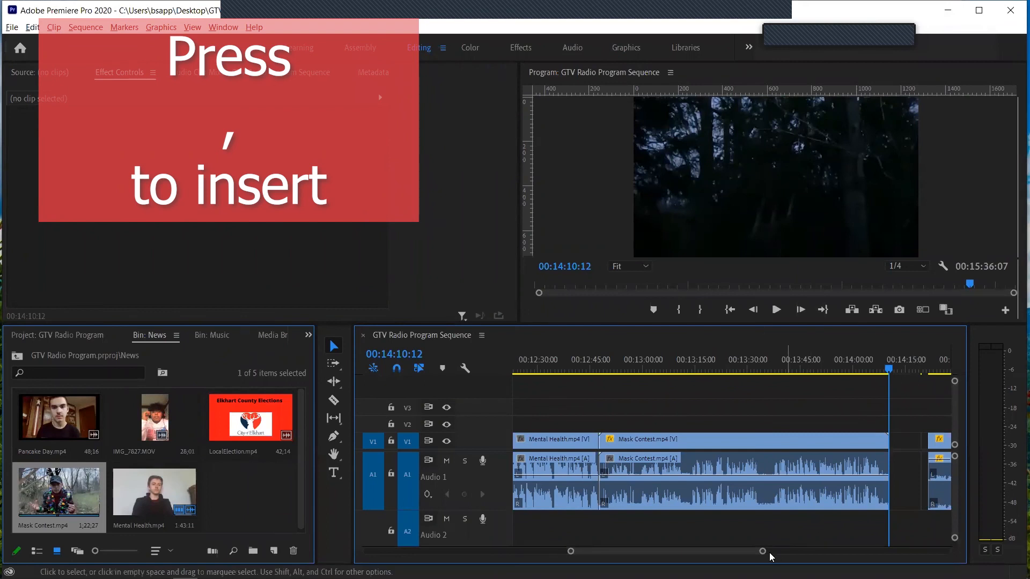
# Delete the stray clip fragment after Mask Contest.mp4 and close the gap before the next host clip.
pyautogui.moveTo(762, 550); pyautogui.dragTo(731, 552)
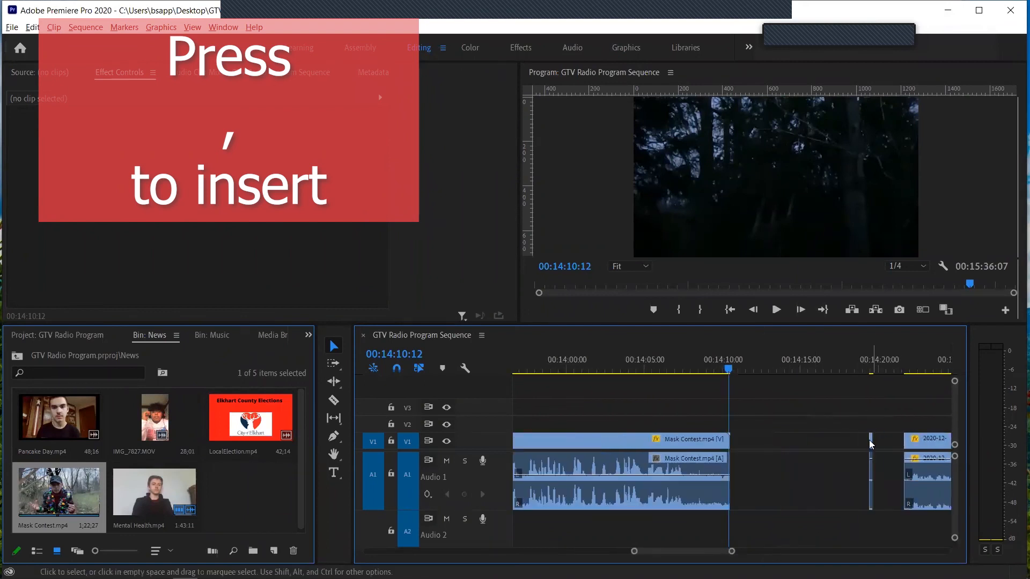
pyautogui.click(869, 441)
pyautogui.press('Delete')
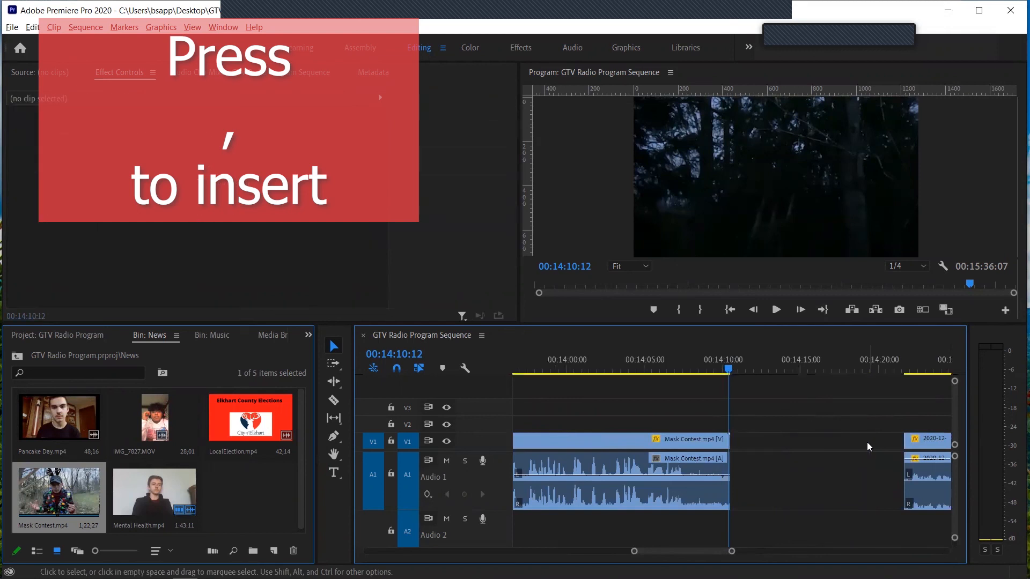
pyautogui.click(867, 442)
pyautogui.press('Delete')
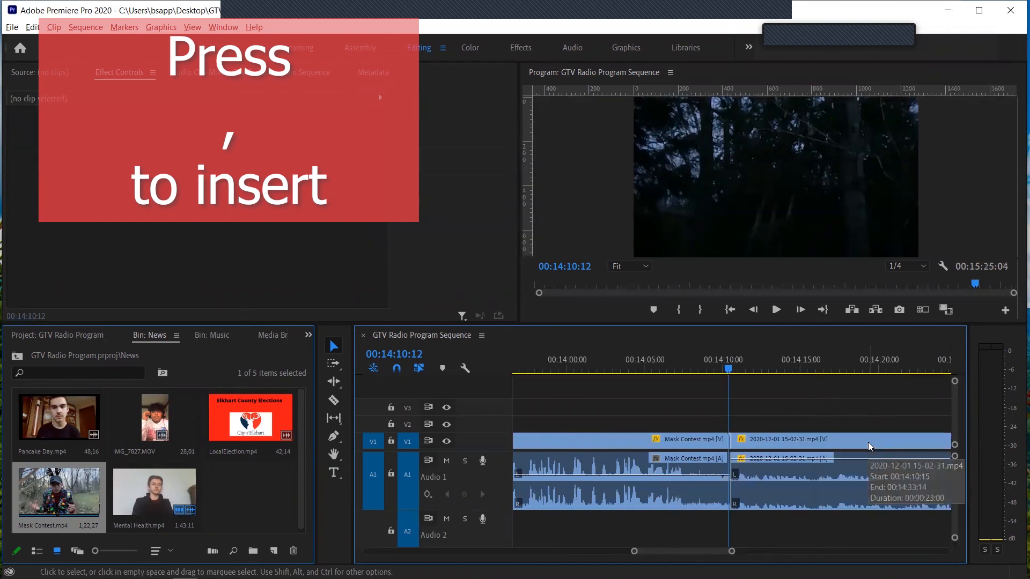
# Play through the weather segment and insert the Juice WRLD ft. Marshmello - Come & Go video from the Music bin at 00:14:53:06.
pyautogui.press('space')
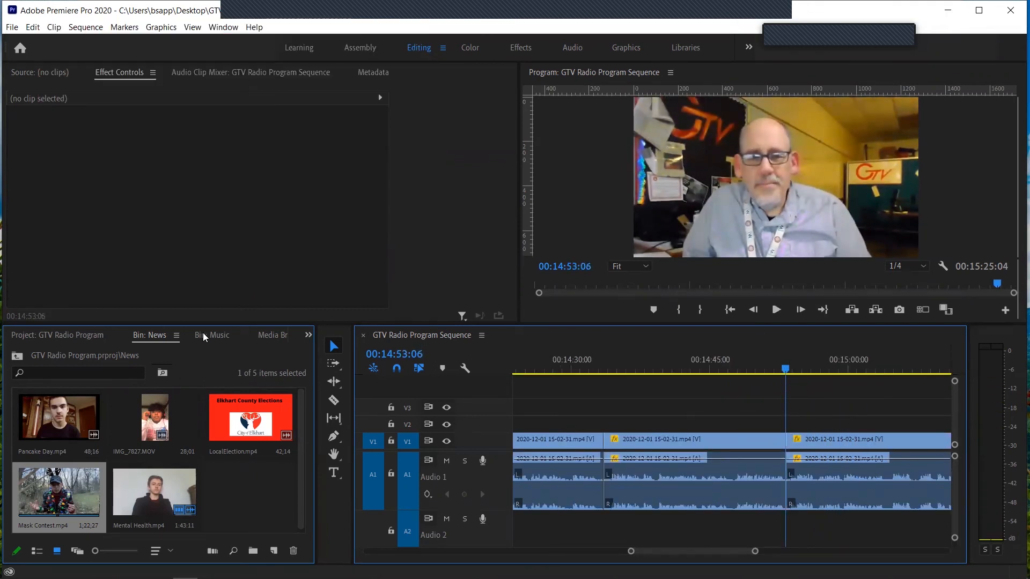
pyautogui.click(202, 337)
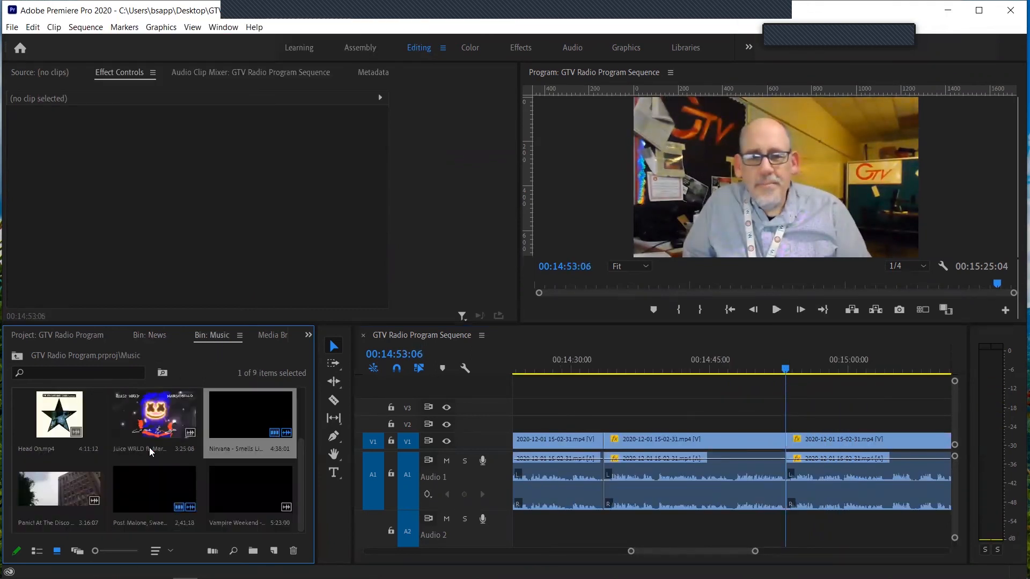
pyautogui.click(149, 447)
pyautogui.click(647, 421)
pyautogui.scroll(3, 648, 408)
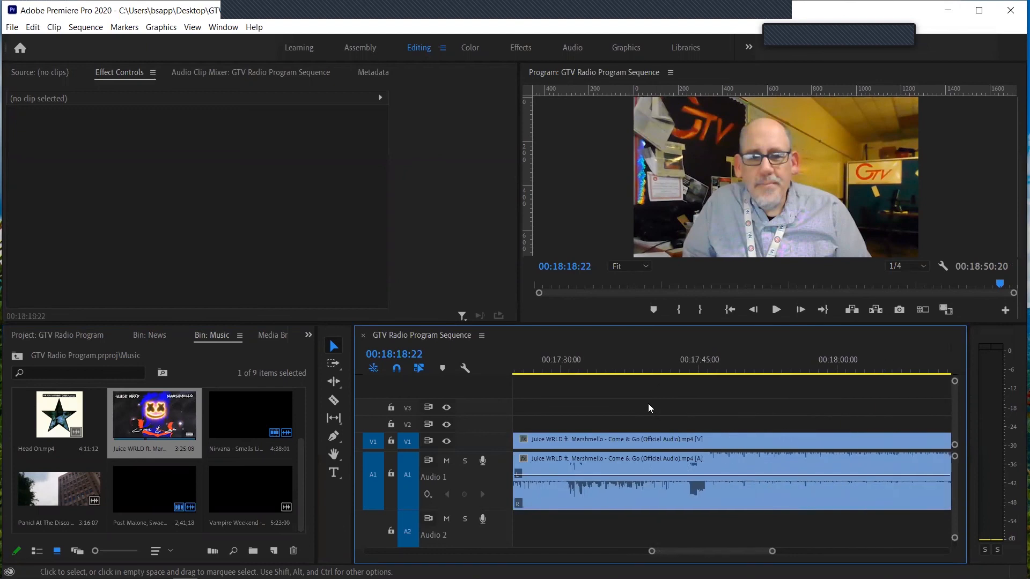
# Play the start of Come & Go and lower its audio level to about -10.4 dB.
pyautogui.moveTo(631, 551); pyautogui.dragTo(593, 550)
pyautogui.scroll(4, 606, 429)
pyautogui.click(610, 367)
pyautogui.press('space')
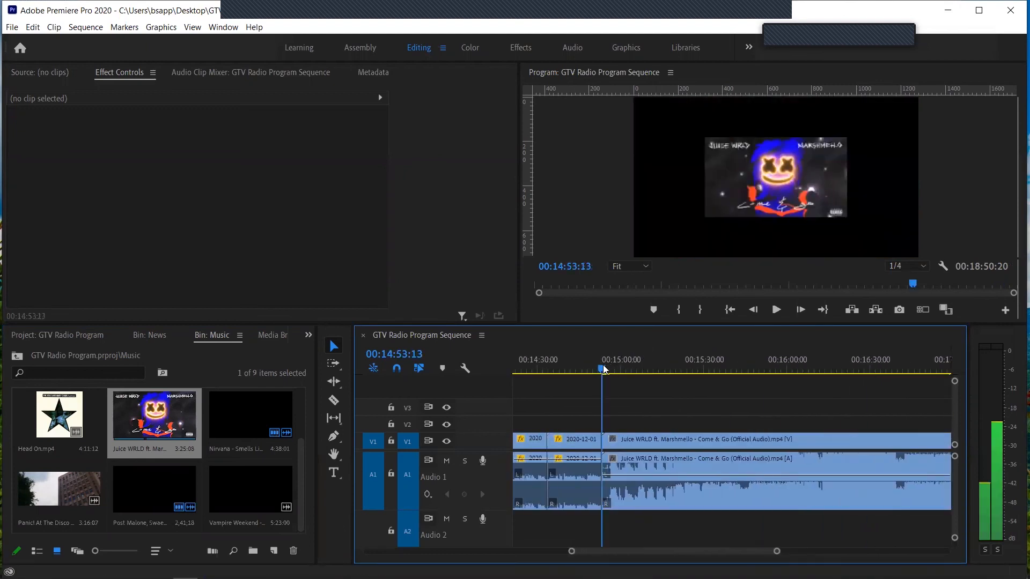
pyautogui.click(640, 480)
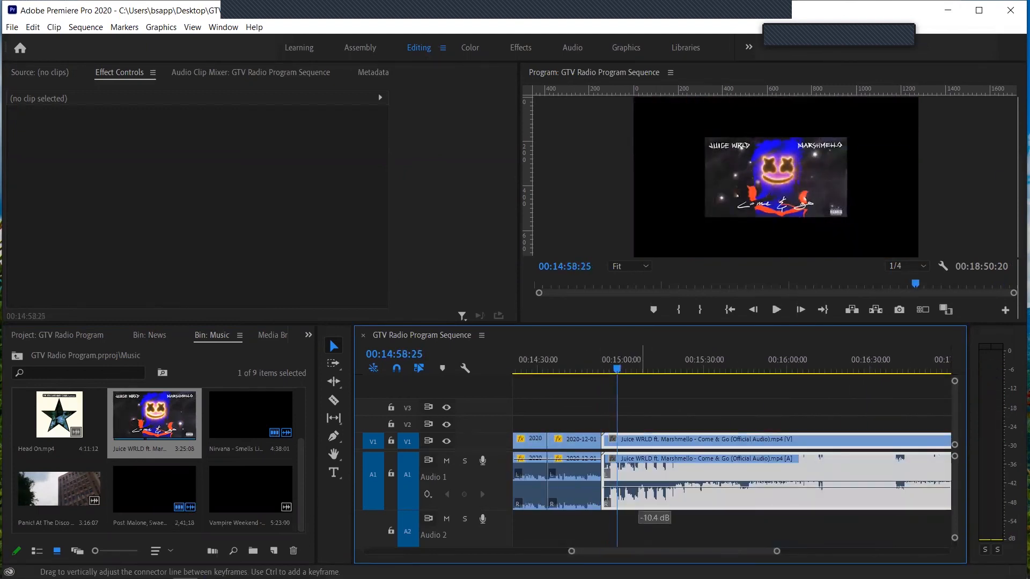
# Scale the Come & Go video up to 200.7 so it fills the program frame, and play it to check.
pyautogui.press('space')
pyautogui.doubleClick(737, 198)
pyautogui.moveTo(847, 178); pyautogui.dragTo(919, 195)
pyautogui.press('space')
pyautogui.press('space')
# Trim the end of Come & Go to 00:18:15:14 and check the script for the next song.
pyautogui.scroll(-6, 693, 431)
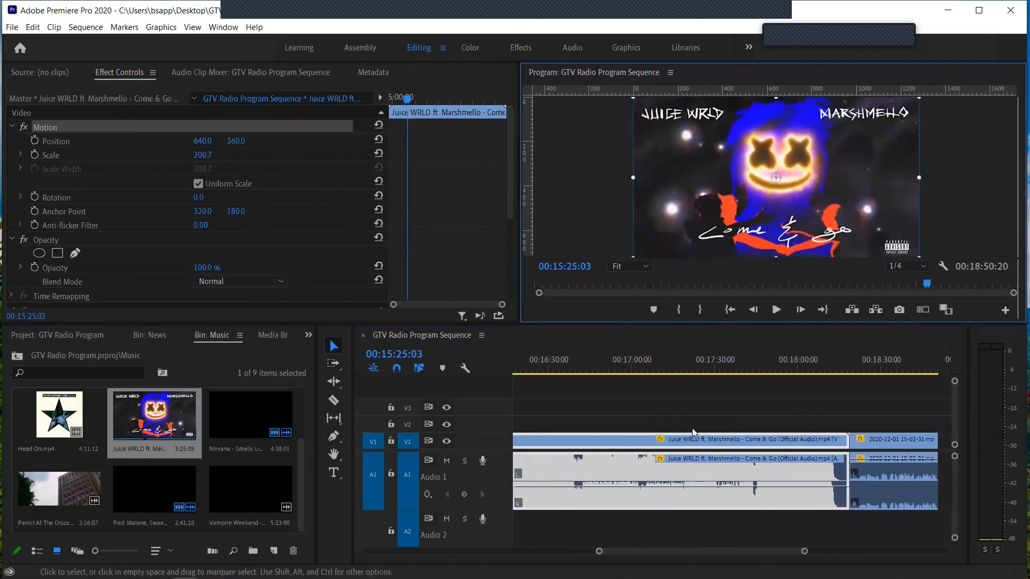
pyautogui.click(724, 369)
pyautogui.press('space')
pyautogui.press('space')
pyautogui.moveTo(746, 474); pyautogui.dragTo(738, 474)
pyautogui.hotkey('alt', 'Tab')
pyautogui.hotkey('alt', 'Tab')
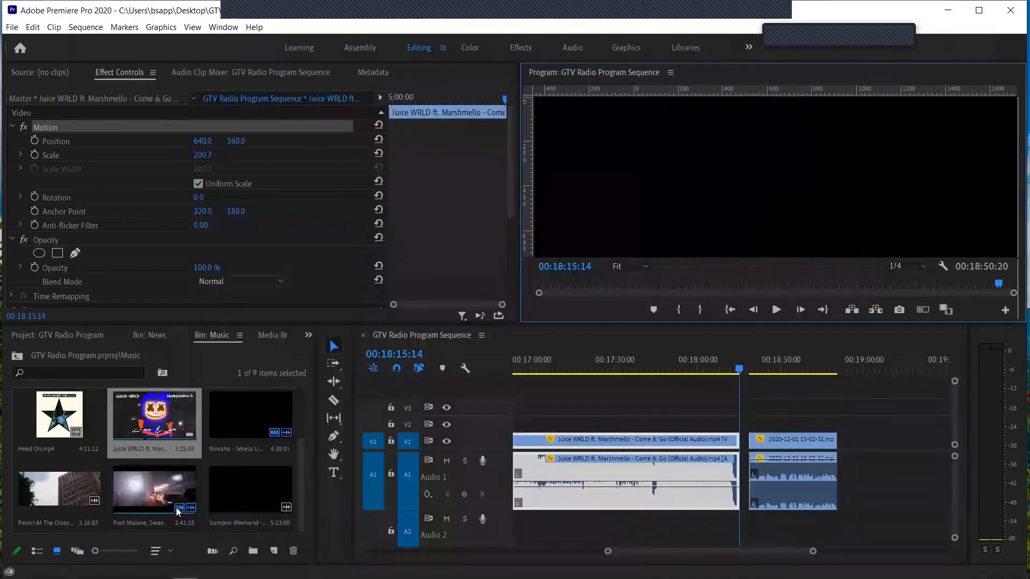
# Insert the Vampire Weekend - This Life video directly after Come & Go, play its opening and lower its audio level.
pyautogui.moveTo(250, 489); pyautogui.dragTo(738, 472)
pyautogui.scroll(-6, 738, 472)
pyautogui.click(745, 369)
pyautogui.scroll(6, 697, 456)
pyautogui.press('space')
pyautogui.click(756, 496)
pyautogui.click(532, 369)
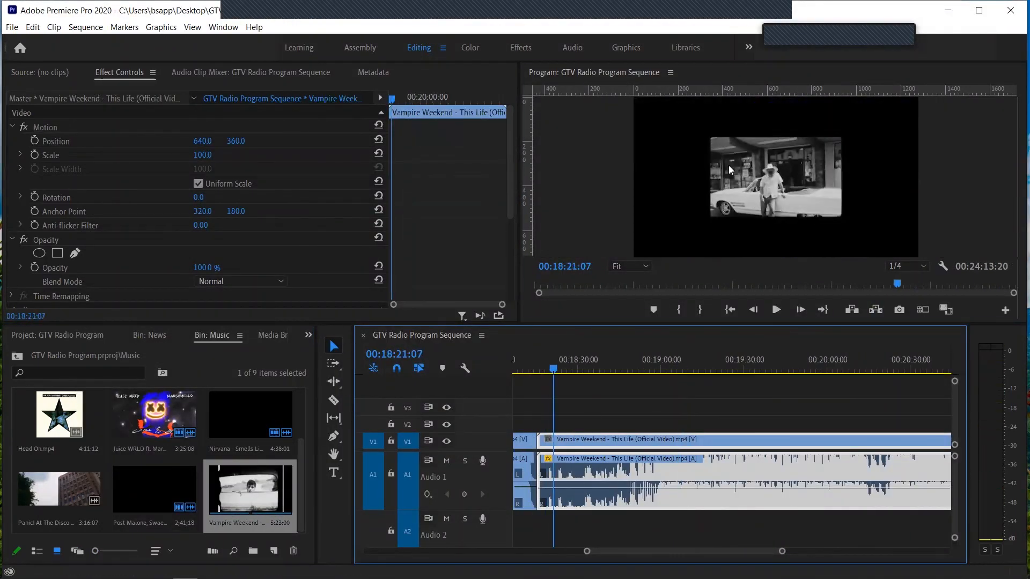
# Close the gap between This Life and the following host clip, and play the join.
pyautogui.click(568, 415)
pyautogui.click(650, 374)
pyautogui.press('space')
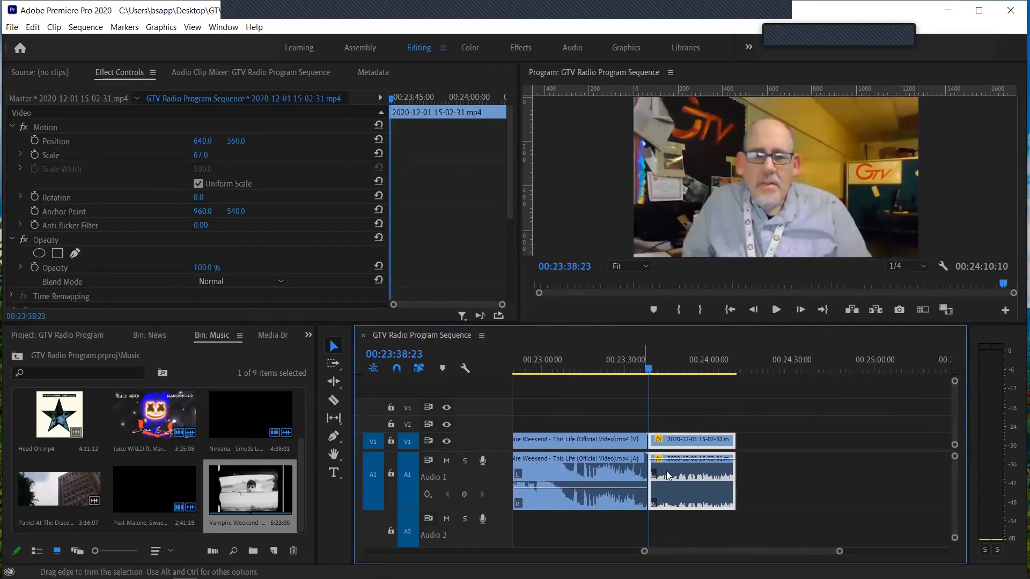
# Trim a short piece off the end of This Life and ripple-delete the space before the host clip.
pyautogui.press('=')
pyautogui.press('=')
pyautogui.click(688, 374)
pyautogui.press('space')
pyautogui.moveTo(724, 437); pyautogui.dragTo(716, 437)
pyautogui.click(722, 435)
pyautogui.press('Delete')
# Insert Creedence Clearwater Revival - Fortunate Son.mp4 after the last host clip, followed directly by Head On.mp4.
pyautogui.press('space')
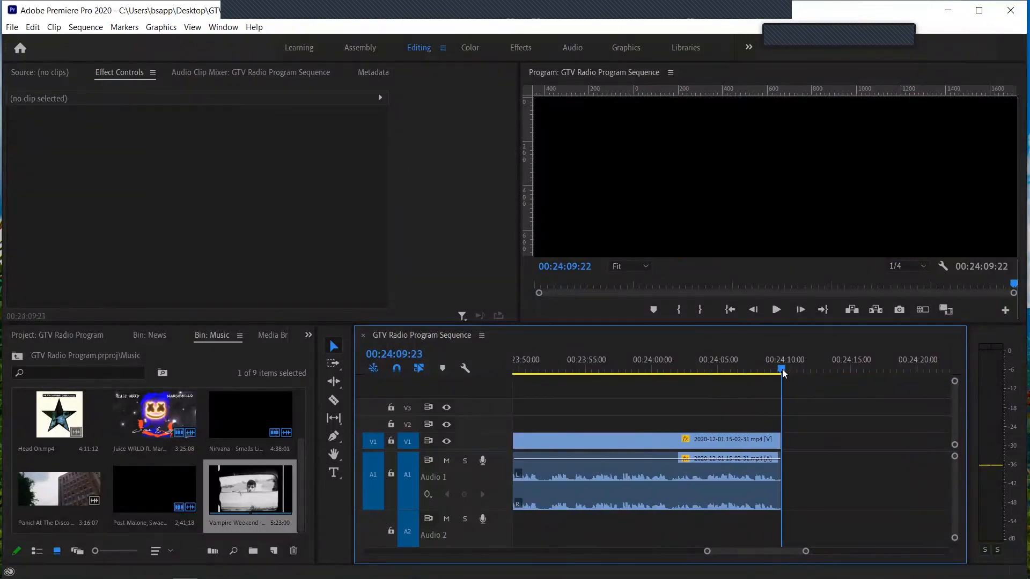
pyautogui.scroll(2, 238, 430)
pyautogui.click(238, 430)
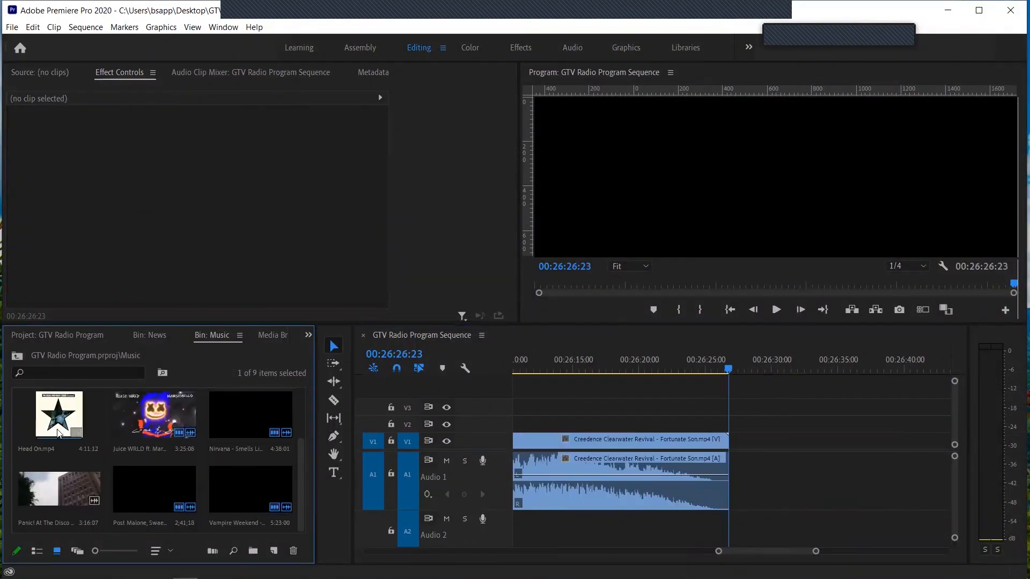
pyautogui.press('-')
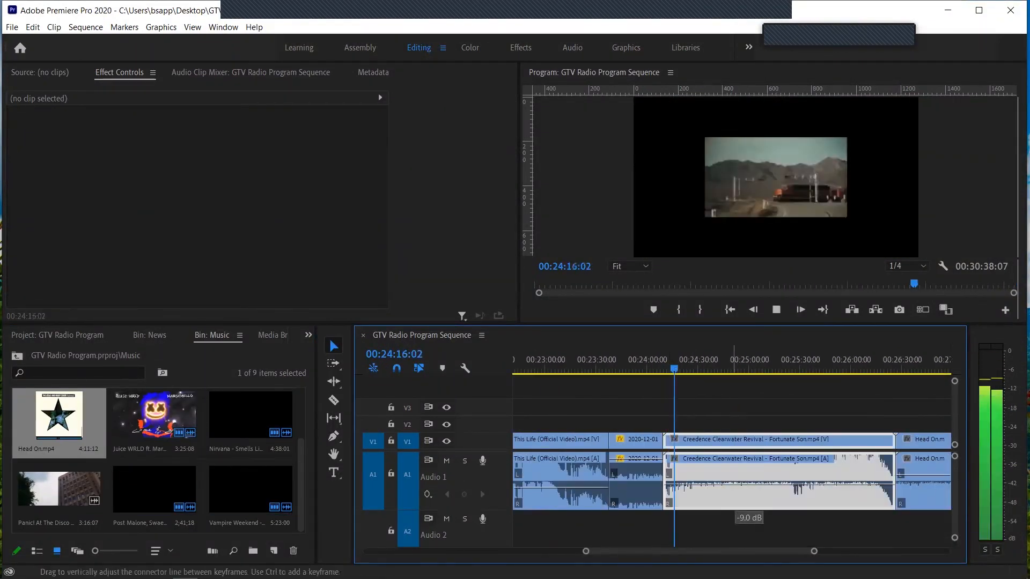
# Lower Fortunate Son's audio level and scale its video up to 200.7 so it fills the program frame.
pyautogui.moveTo(734, 484); pyautogui.dragTo(735, 490)
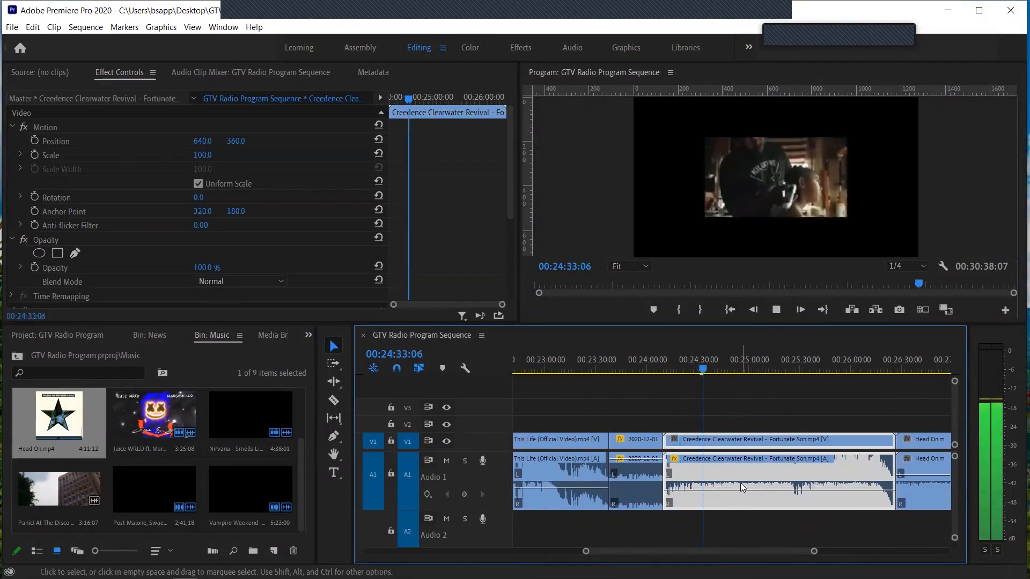
pyautogui.press('space')
pyautogui.press('=')
pyautogui.press('=')
pyautogui.click(573, 369)
pyautogui.doubleClick(838, 159)
pyautogui.moveTo(846, 137); pyautogui.dragTo(918, 97)
# Trim the opening of Fortunate Son to 00:24:11:05 and close the gap after the host clip.
pyautogui.click(567, 448)
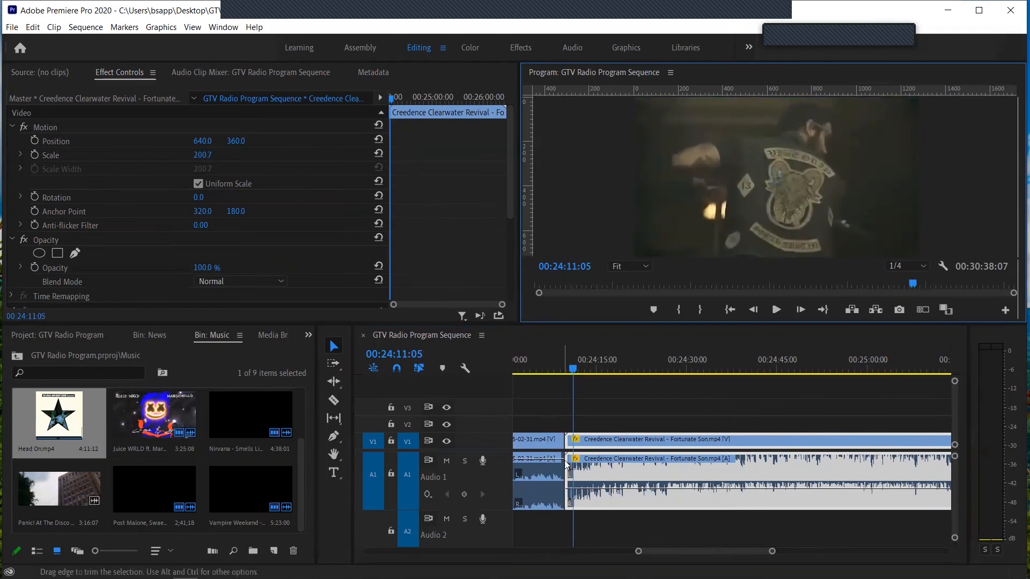
pyautogui.press('=')
pyautogui.press('=')
pyautogui.press('=')
pyautogui.click(682, 446)
pyautogui.press('Delete')
# Trim the cut leading into Head On.mp4, play the song and lower its audio level.
pyautogui.moveTo(744, 551); pyautogui.dragTo(772, 562)
pyautogui.click(627, 360)
pyautogui.moveTo(634, 446); pyautogui.dragTo(628, 446)
pyautogui.press('space')
pyautogui.moveTo(754, 475); pyautogui.dragTo(759, 491)
pyautogui.press('space')
# Play the WLEG intro audio at the beginning of the sequence up to the first host clip.
pyautogui.moveTo(736, 551); pyautogui.dragTo(792, 549)
pyautogui.press('Up')
pyautogui.click(703, 370)
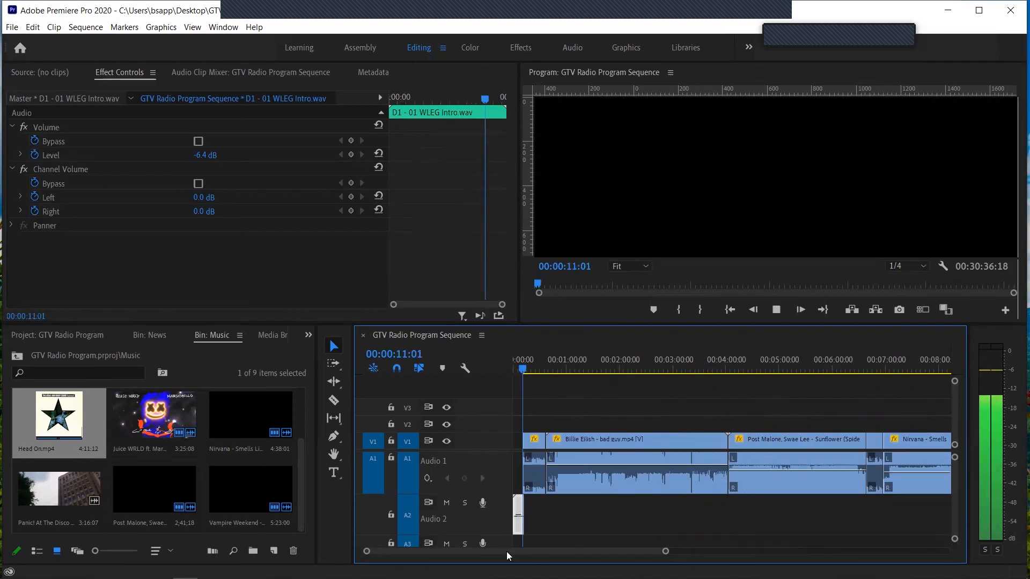
pyautogui.press('space')
pyautogui.moveTo(667, 553); pyautogui.dragTo(589, 557)
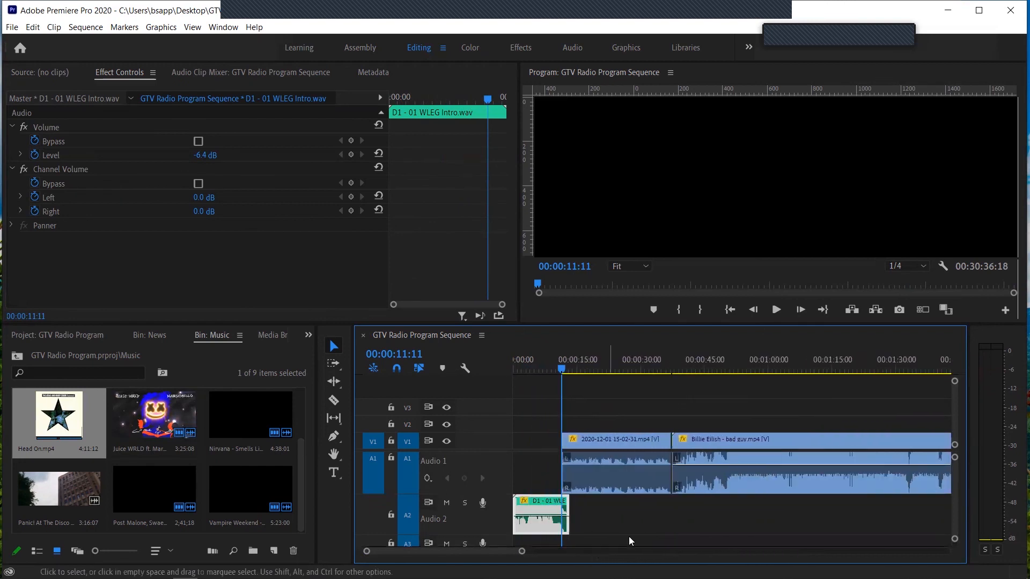
# Place rrlmzdj2kxwk.png on V2 and GTV Logo 08-20-20_Red Text.png on V3 over the intro audio, both ending at the first host clip.
pyautogui.click(87, 333)
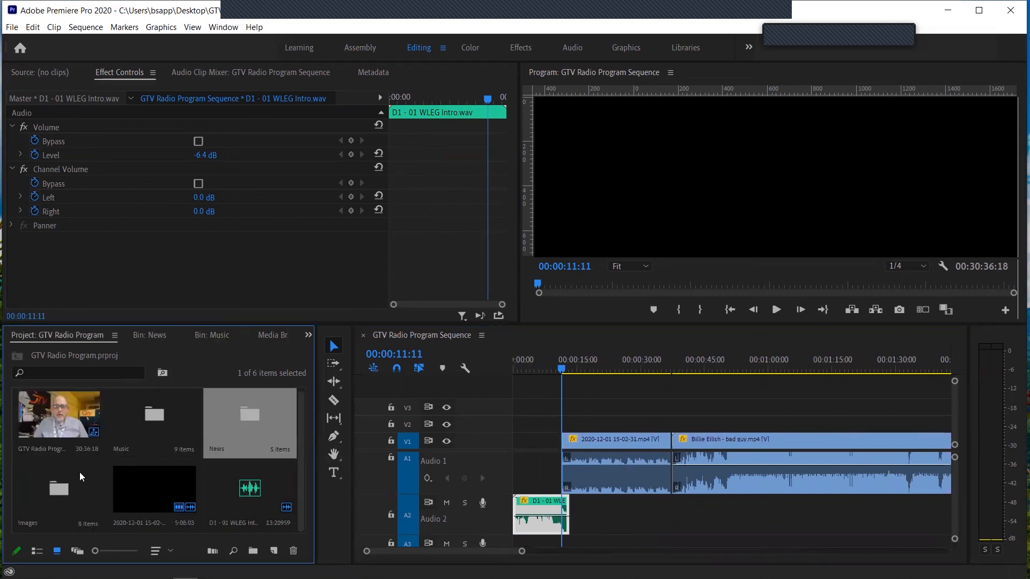
pyautogui.doubleClick(70, 487)
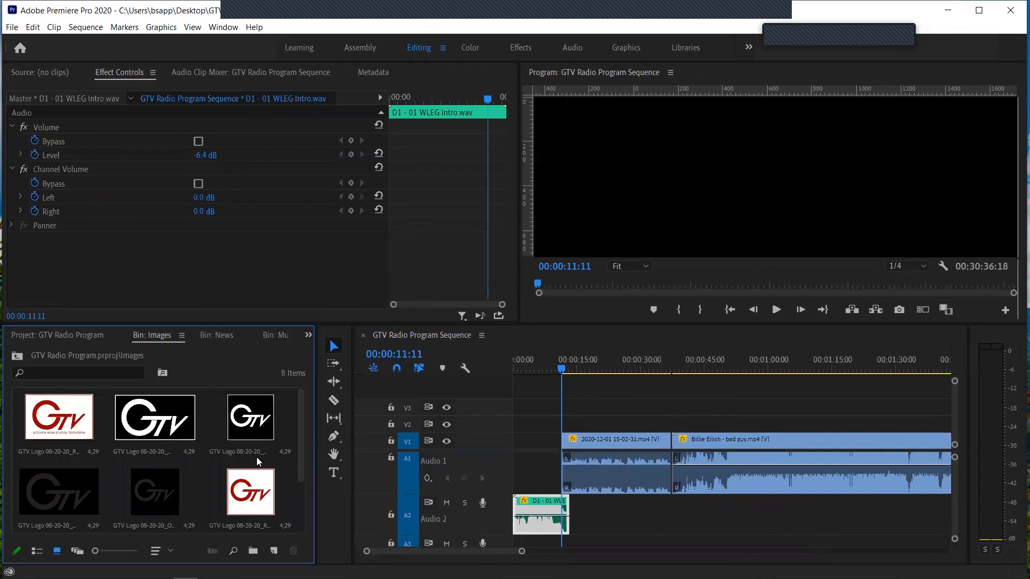
pyautogui.moveTo(297, 446); pyautogui.dragTo(304, 503)
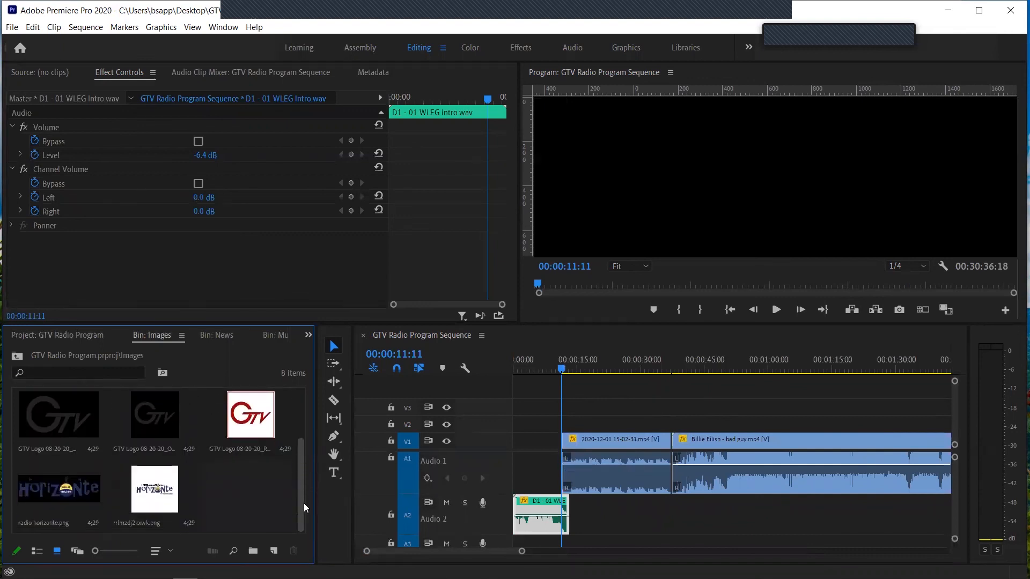
pyautogui.click(138, 495)
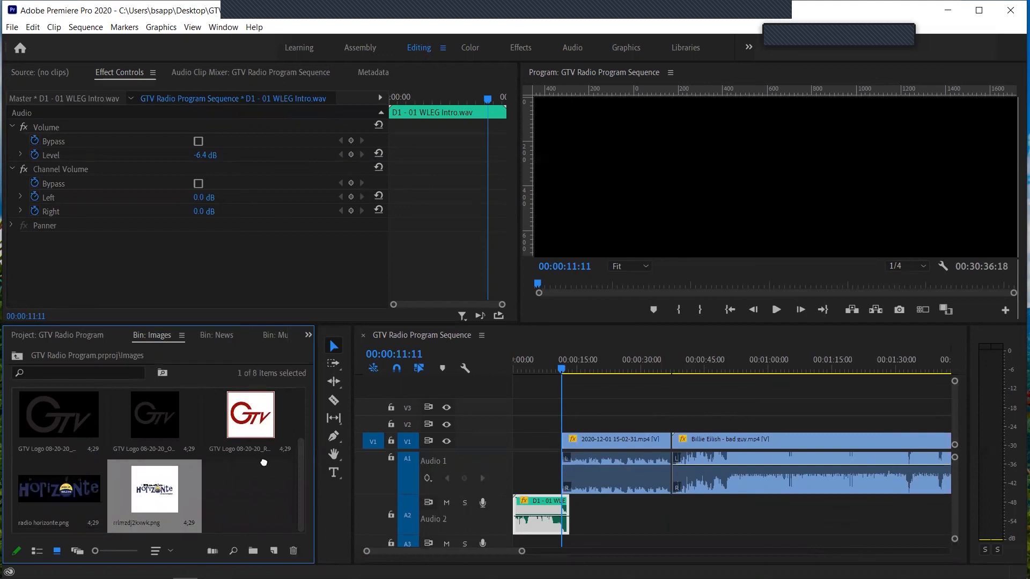
pyautogui.moveTo(450, 427); pyautogui.dragTo(511, 432)
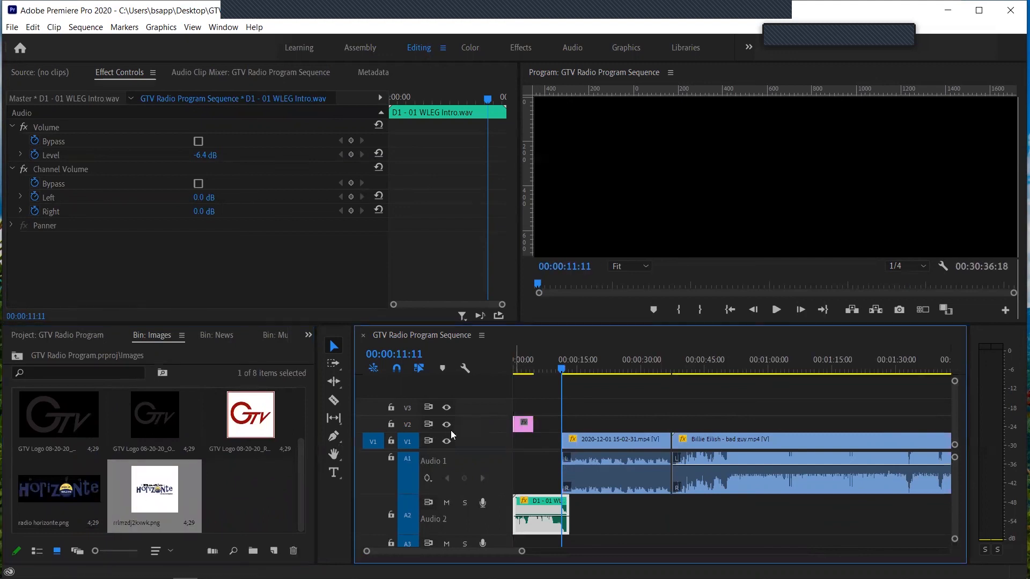
pyautogui.scroll(2, 102, 428)
pyautogui.moveTo(83, 427); pyautogui.dragTo(561, 423)
# Scale the GTV logo down to 37.5 and place it in the left half of the video frame.
pyautogui.click(521, 370)
pyautogui.click(662, 225)
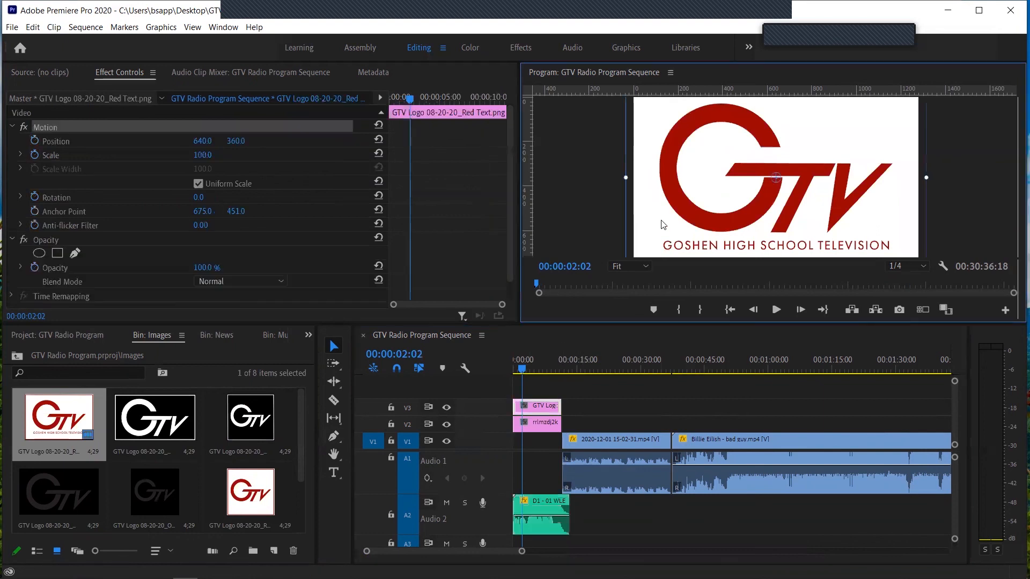
pyautogui.moveTo(625, 176); pyautogui.dragTo(686, 182)
# Scale the Radio Horizonte logo to 69.8 in the right half of the frame and position the GTV logo level with it at 375.0, 275.6.
pyautogui.click(798, 206)
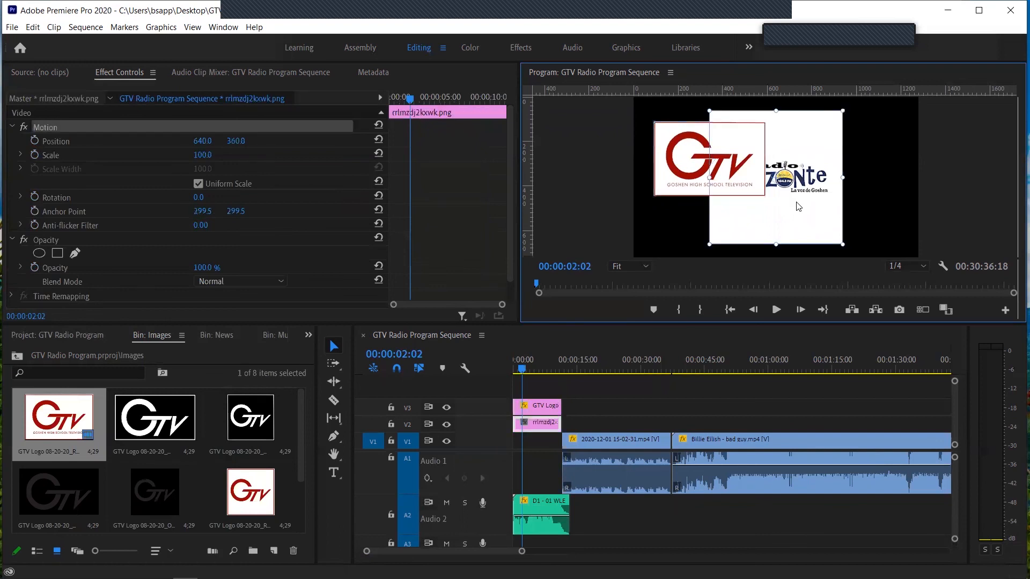
pyautogui.moveTo(845, 176); pyautogui.dragTo(874, 177)
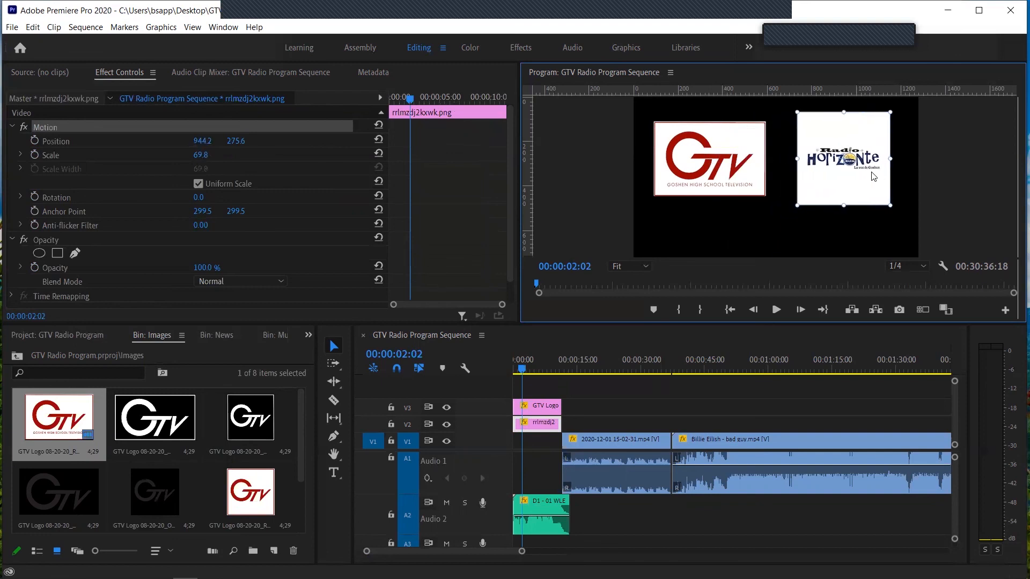
pyautogui.moveTo(873, 176); pyautogui.dragTo(875, 178)
pyautogui.click(731, 181)
pyautogui.moveTo(731, 181); pyautogui.dragTo(738, 181)
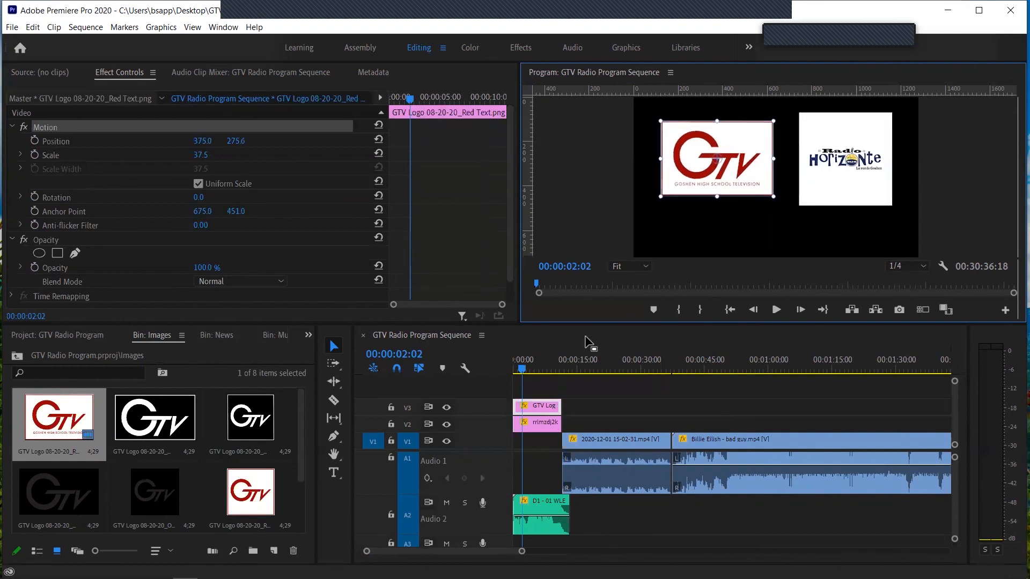
# Play the sequence from the start to check the logos, the intro audio and the first host segment.
pyautogui.moveTo(522, 369); pyautogui.dragTo(500, 360)
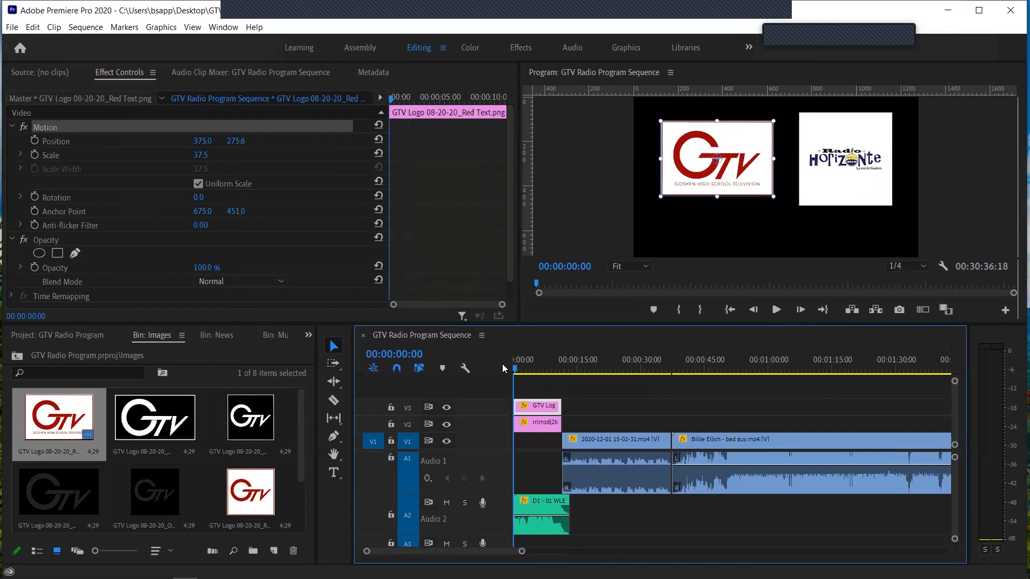
pyautogui.press('space')
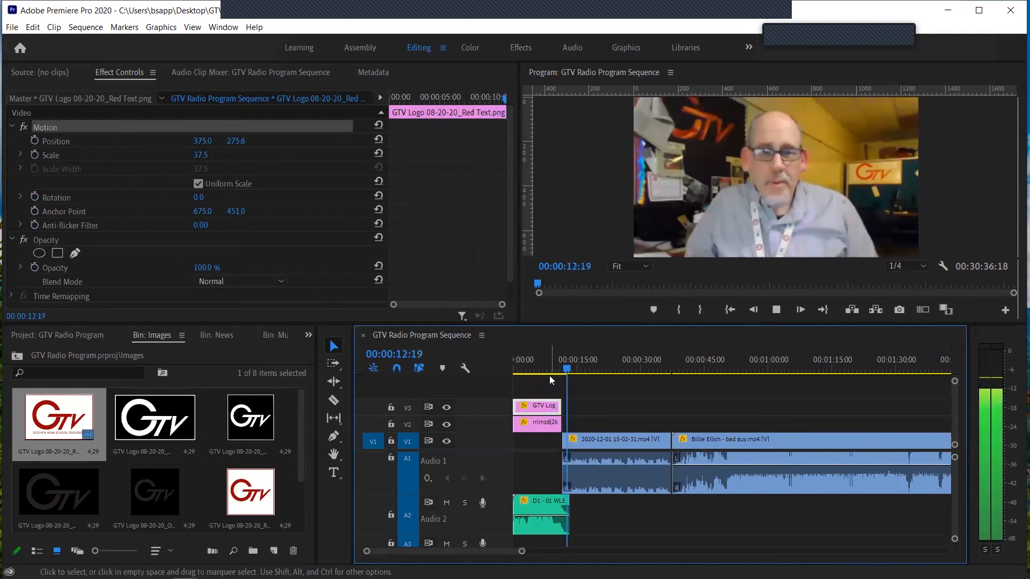
pyautogui.press('space')
pyautogui.moveTo(566, 371); pyautogui.dragTo(567, 375)
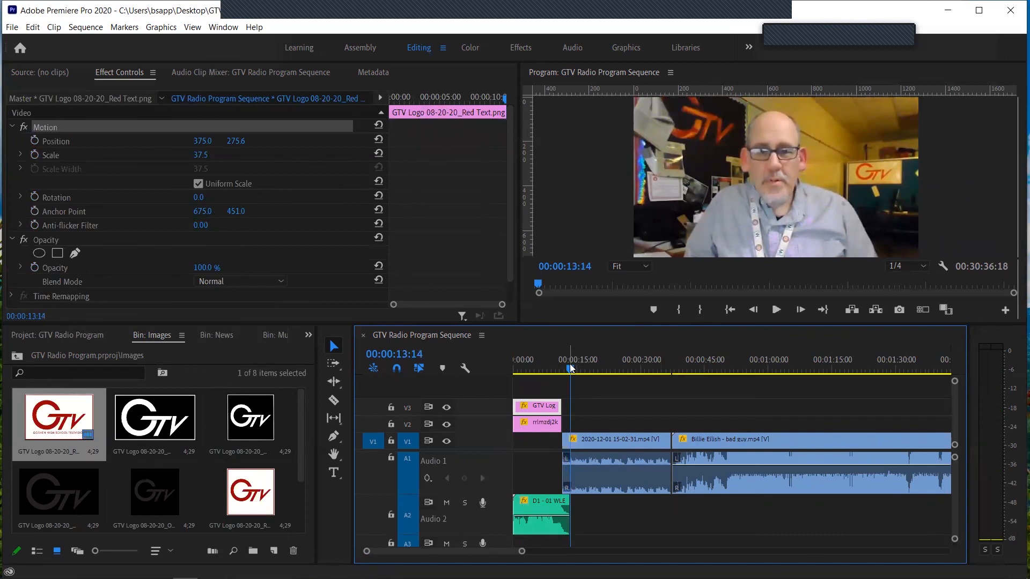
pyautogui.press('space')
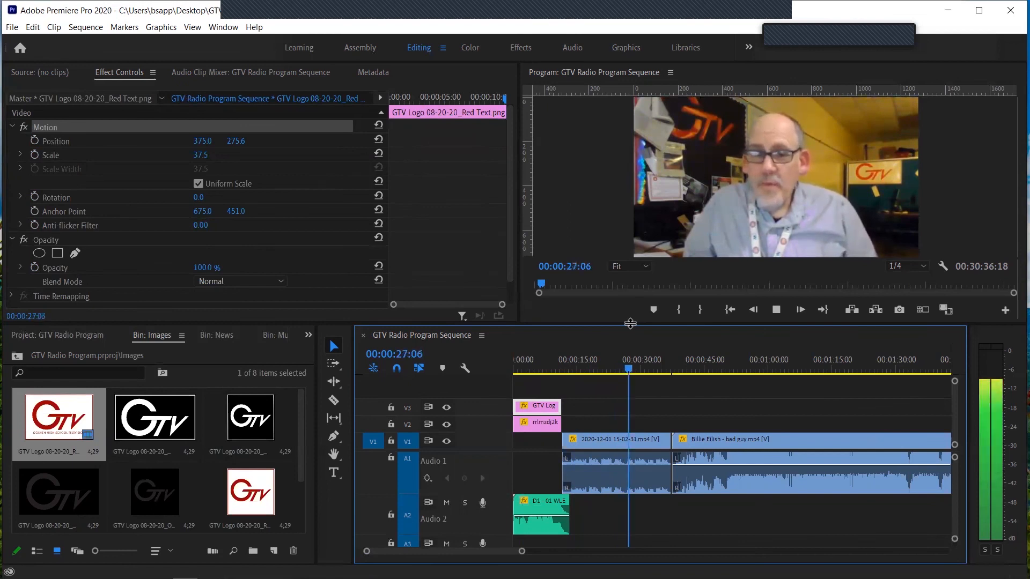
pyautogui.press('space')
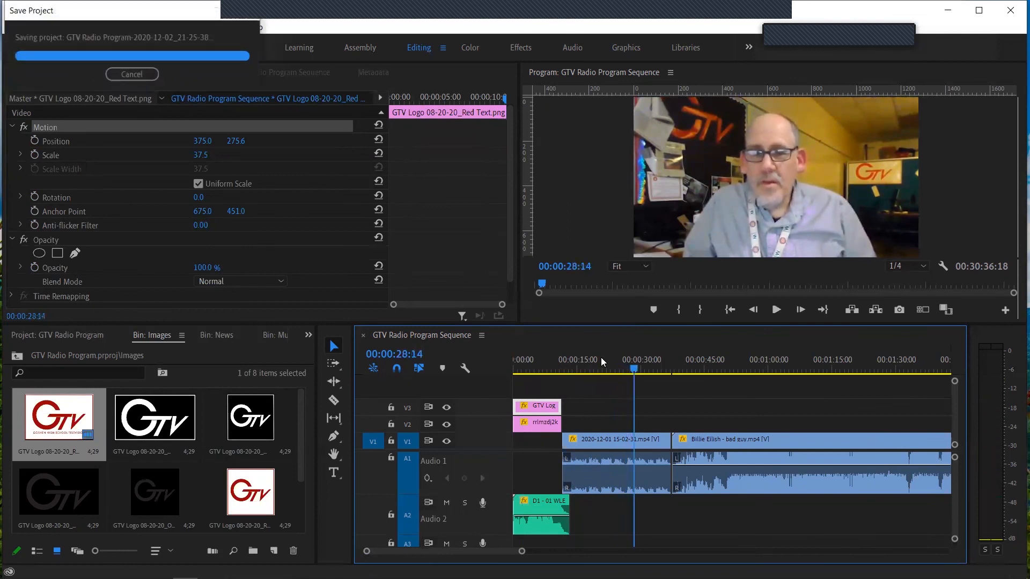
pyautogui.click(597, 197)
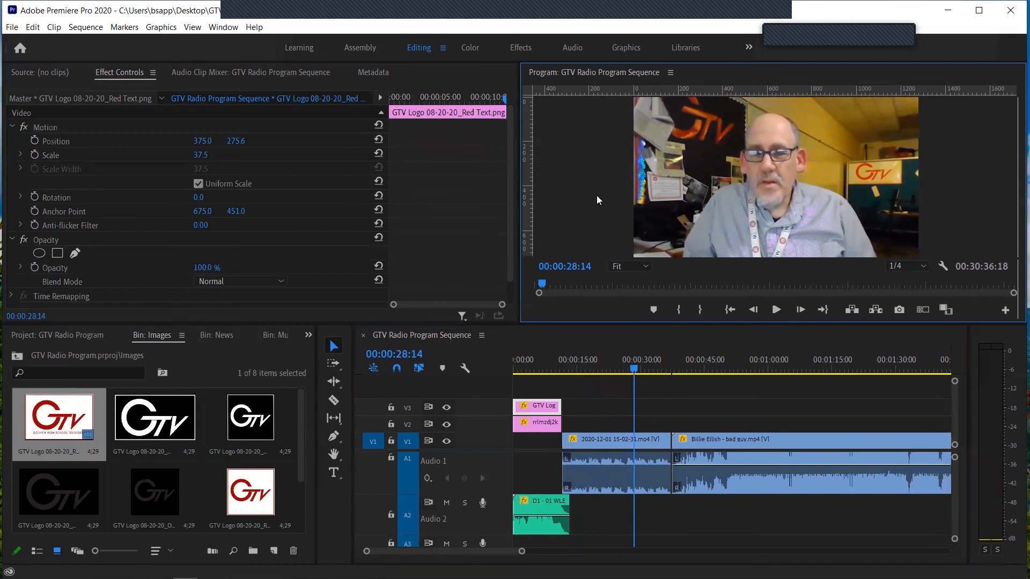